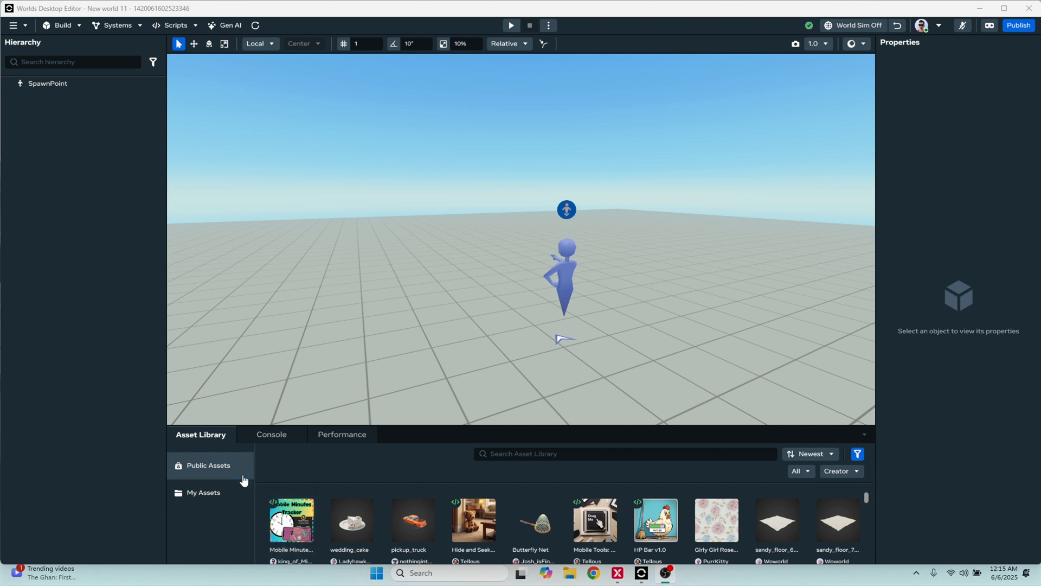
Search the public assets for "minutes" and place the Mobile Minutes Tracker & Leaderboard asset beside the spawn point, accepting its scripts notice
{"action": "left_click", "coordinate": [713, 454]}
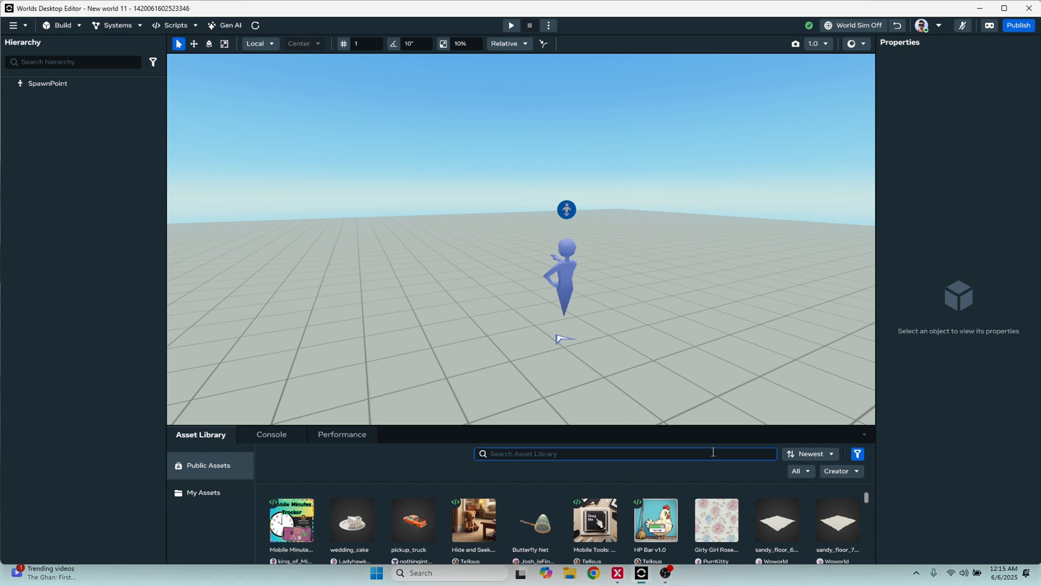
{"action": "type", "text": "minutes"}
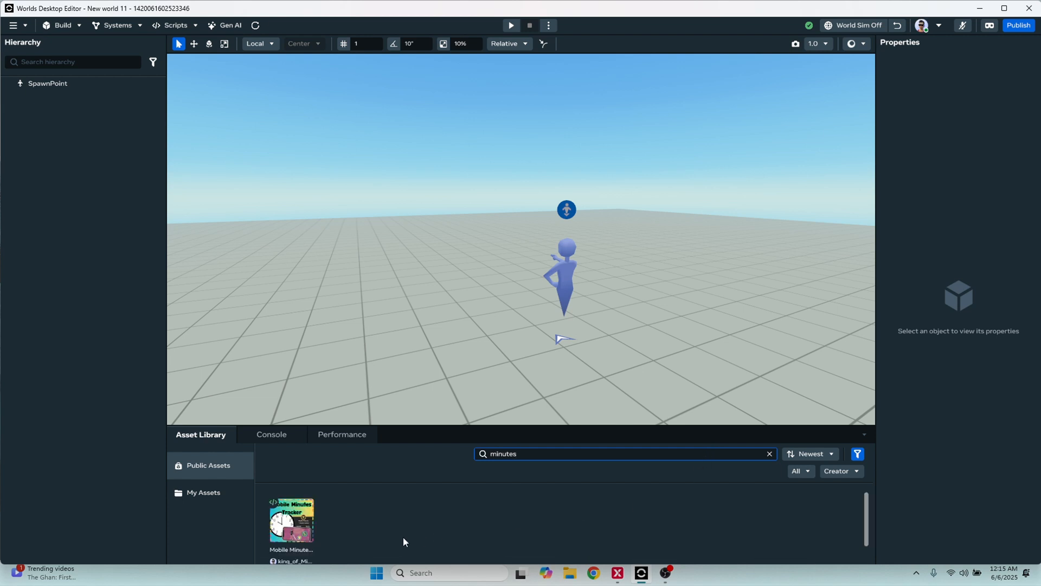
{"action": "left_click_drag", "start_coordinate": [355, 423], "coordinate": [355, 402]}
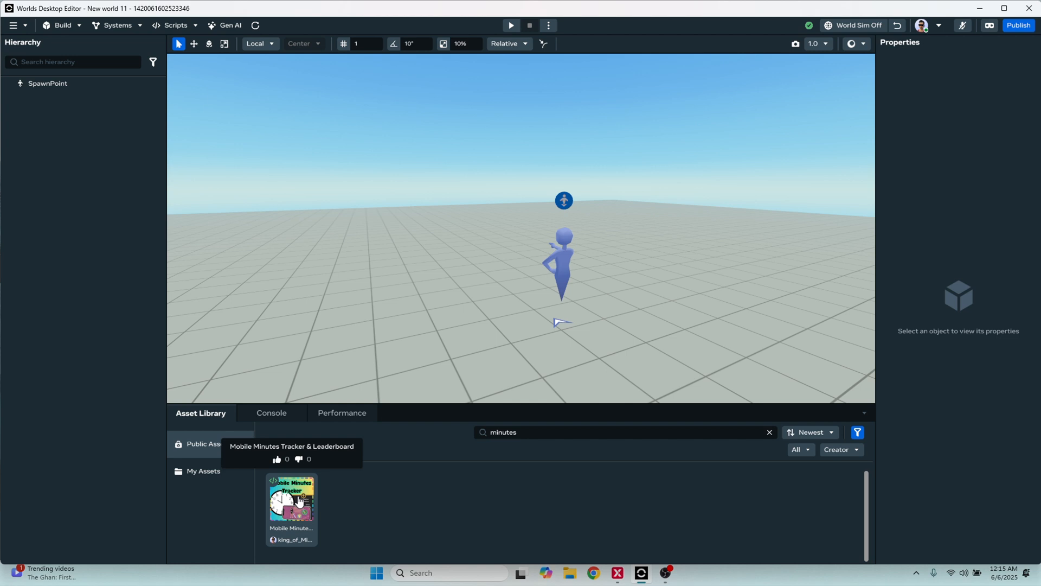
{"action": "left_click_drag", "start_coordinate": [299, 503], "coordinate": [437, 259]}
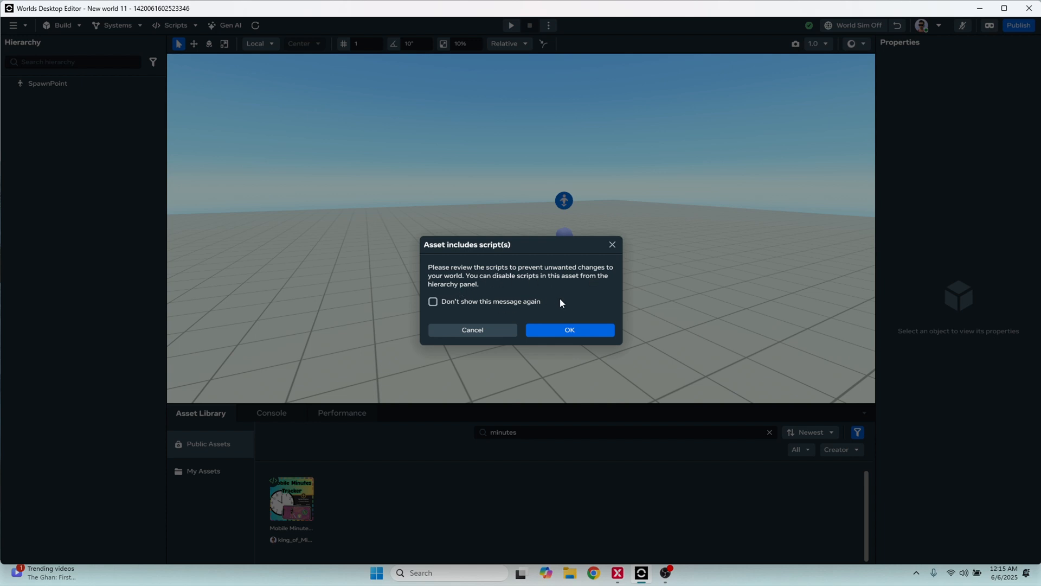
{"action": "left_click", "coordinate": [570, 330]}
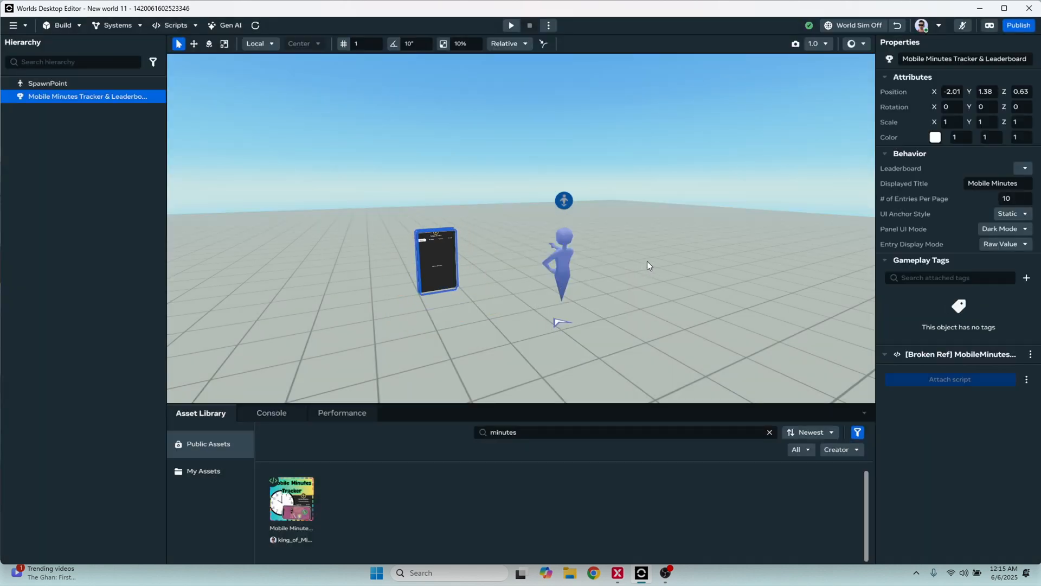
{"action": "right_click_drag", "start_coordinate": [647, 261], "coordinate": [634, 253]}
{"action": "scroll", "coordinate": [545, 246], "scroll_direction": "up", "scroll_amount": 5}
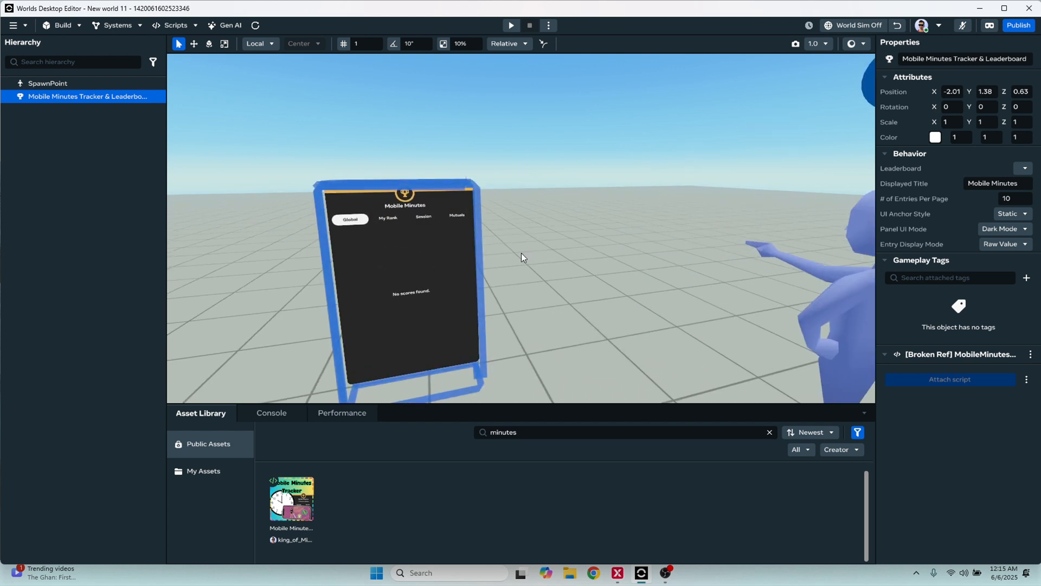
{"action": "middle_click_drag", "start_coordinate": [522, 253], "coordinate": [529, 252]}
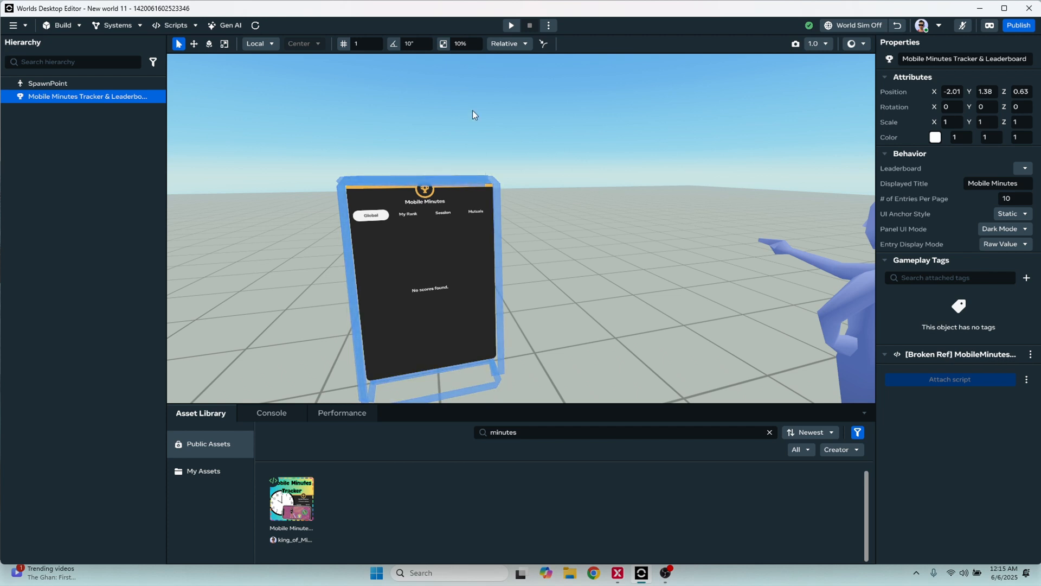
Open the MobileMinutesTracker script in the external editor and trust the authors of its folder
{"action": "left_click", "coordinate": [460, 98]}
{"action": "left_click", "coordinate": [191, 27]}
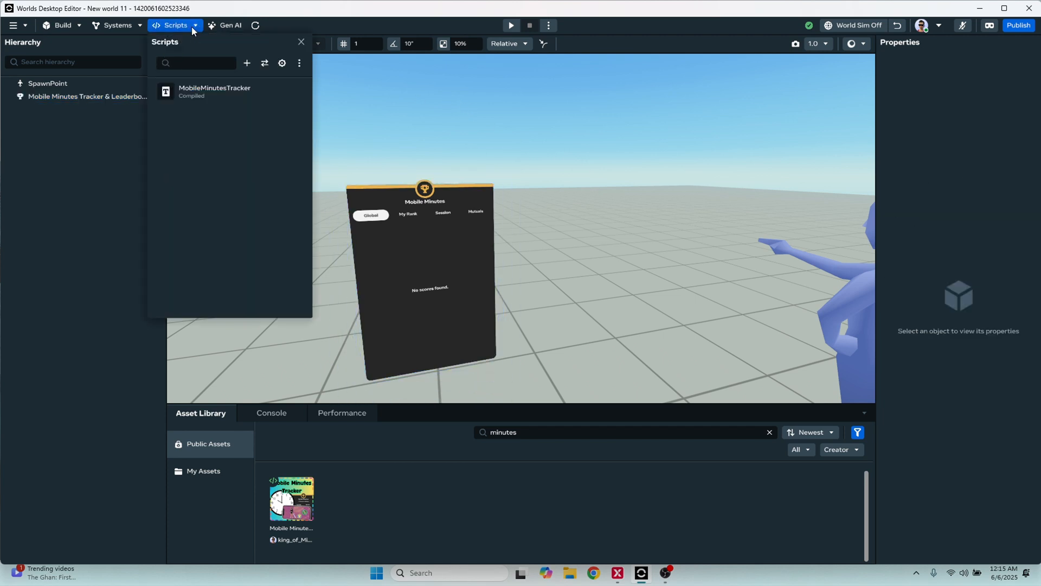
{"action": "mouse_move", "coordinate": [228, 103]}
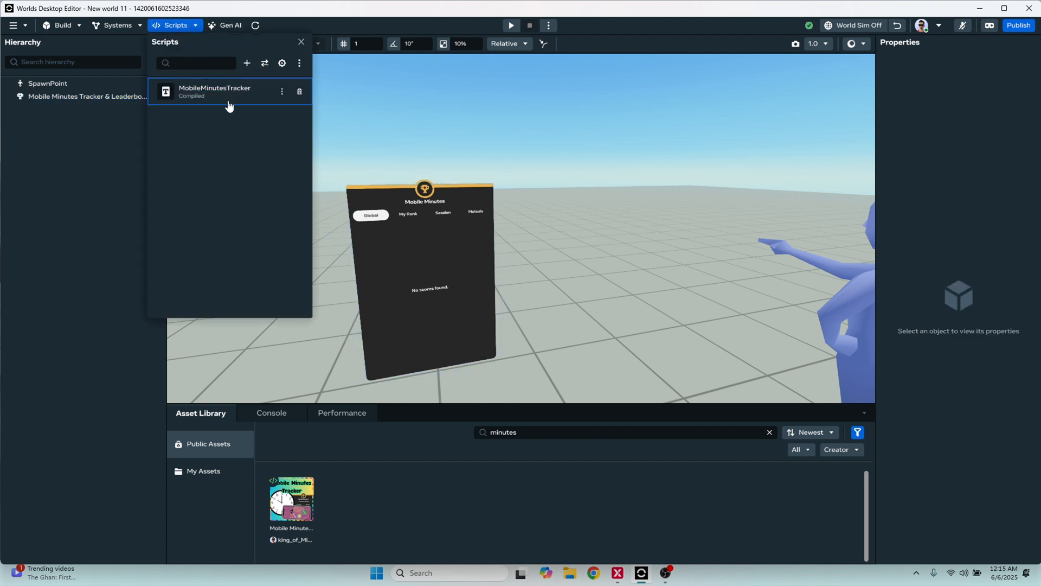
{"action": "left_click", "coordinate": [281, 94]}
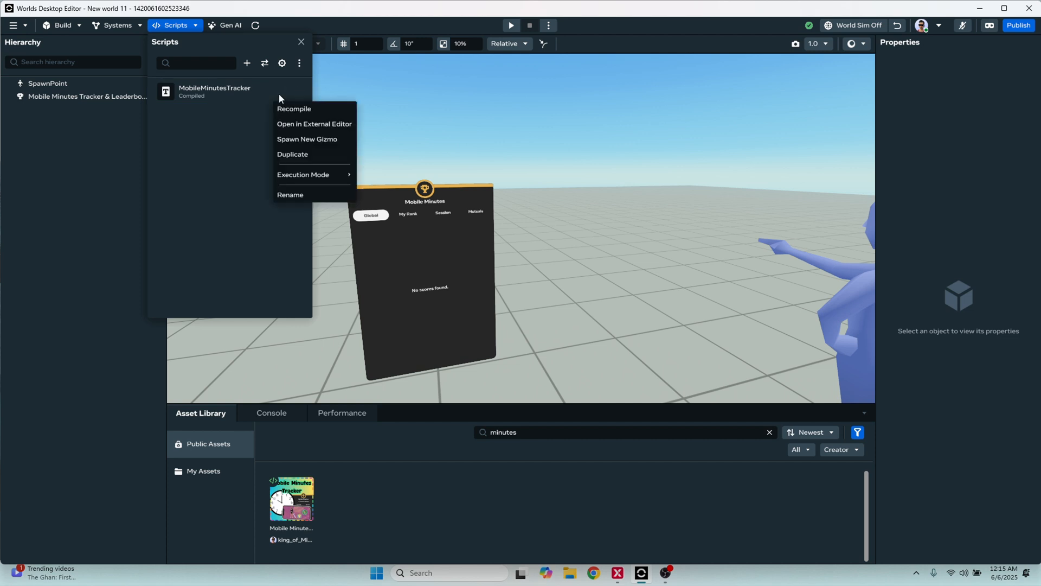
{"action": "left_click", "coordinate": [303, 125]}
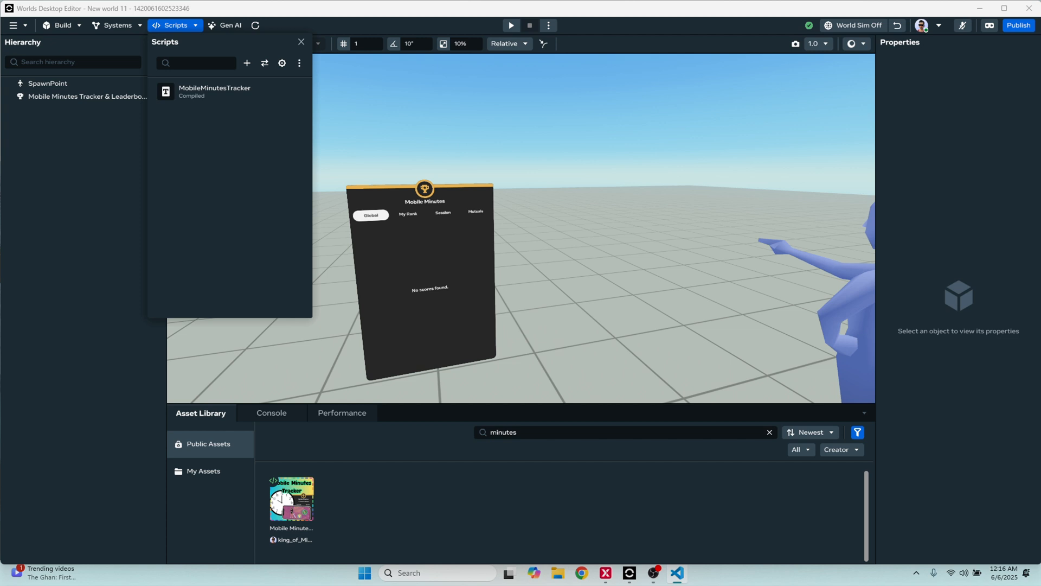
{"action": "left_click_drag", "start_coordinate": [1040, 87], "coordinate": [489, 80]}
{"action": "left_click", "coordinate": [716, 72]}
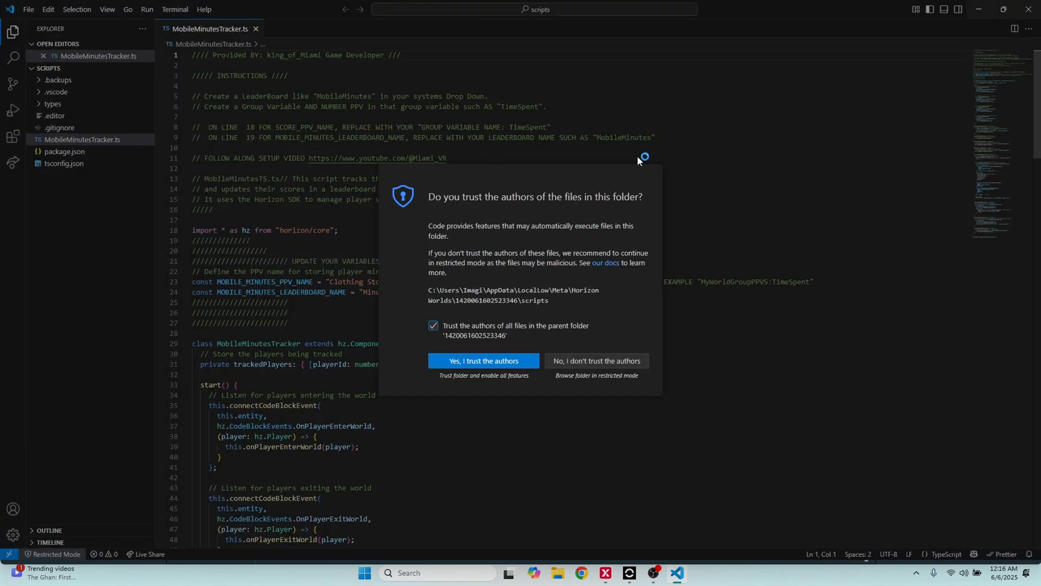
{"action": "left_click", "coordinate": [484, 362]}
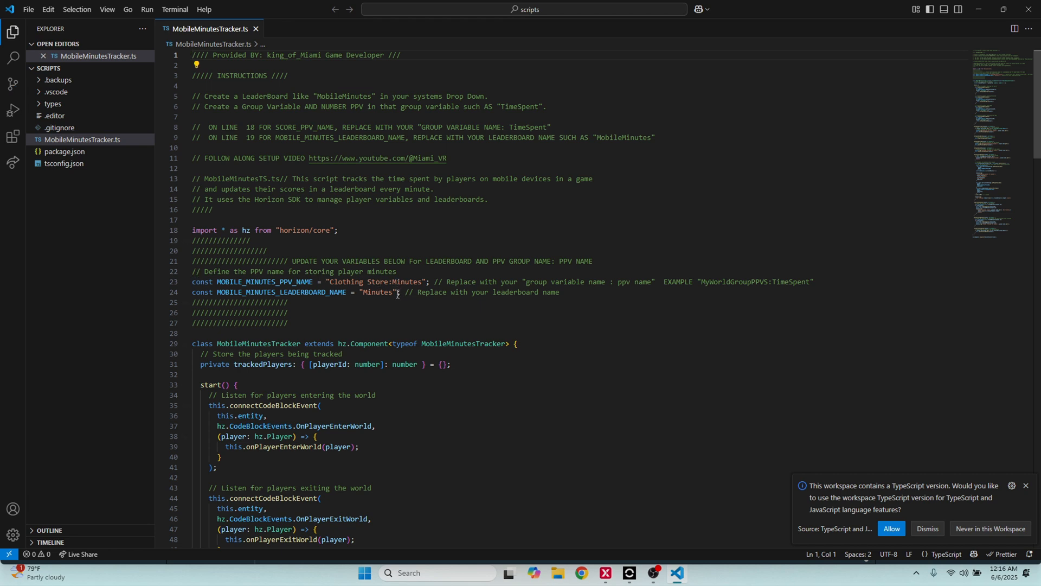
Review the script's line-number instructions and the MOBILE_MINUTES_PPV_NAME and MOBILE_MINUTES_LEADERBOARD_NAME constants
{"action": "triple_click", "coordinate": [248, 126]}
{"action": "left_click", "coordinate": [289, 158]}
{"action": "left_click_drag", "start_coordinate": [422, 281], "coordinate": [329, 282]}
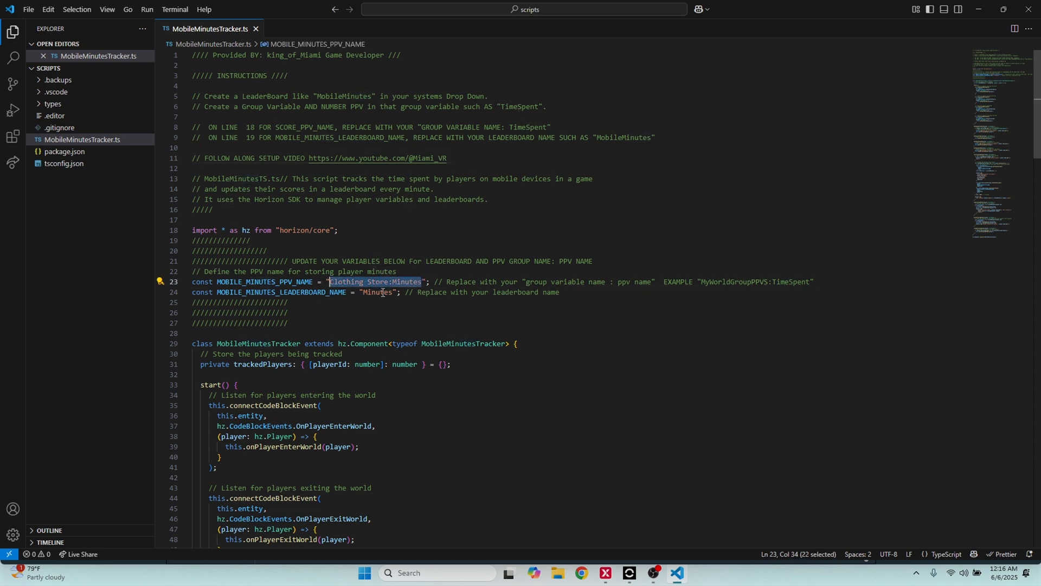
{"action": "left_click_drag", "start_coordinate": [395, 293], "coordinate": [363, 293]}
{"action": "left_click", "coordinate": [420, 302]}
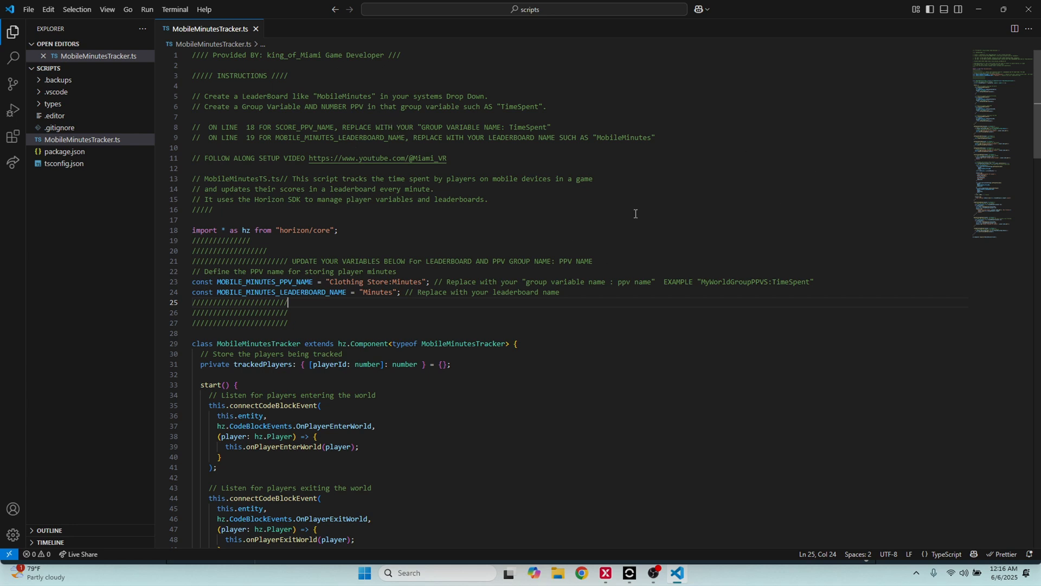
Return to the Worlds Desktop Editor and check the script attached to the Mobile Minutes leaderboard
{"action": "left_click", "coordinate": [978, 10]}
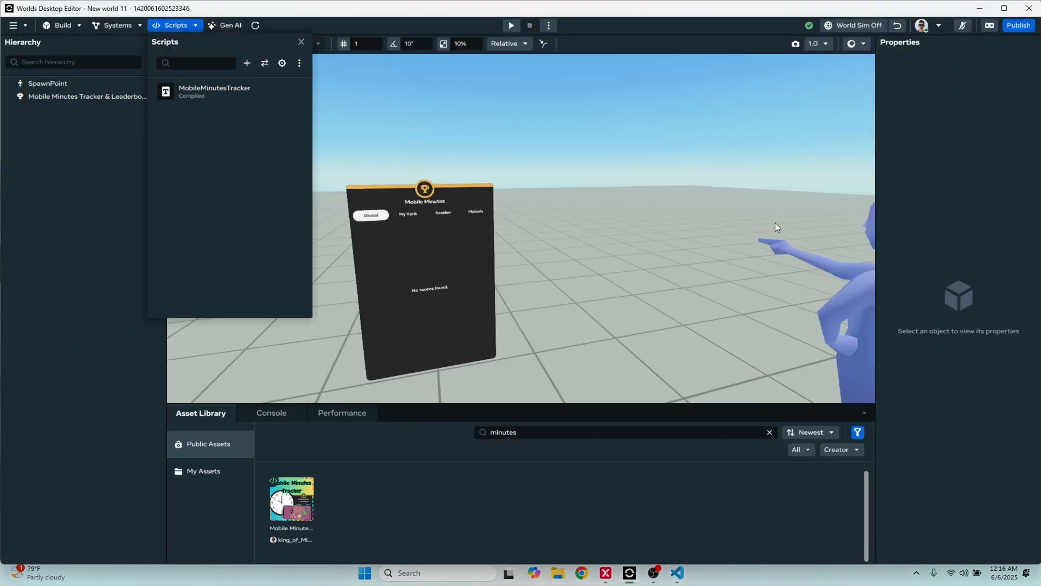
{"action": "left_click", "coordinate": [432, 272]}
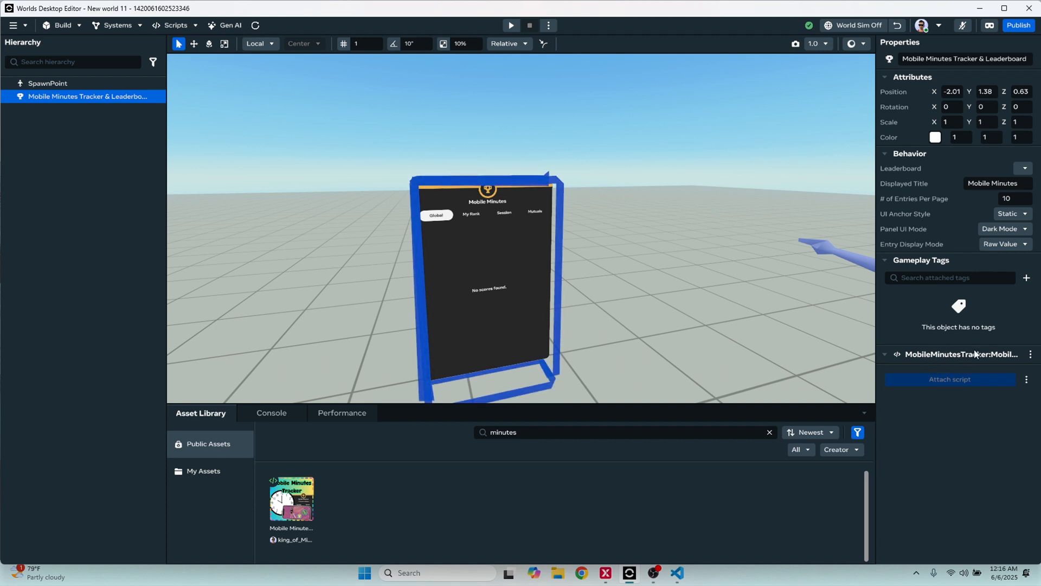
{"action": "left_click", "coordinate": [593, 135]}
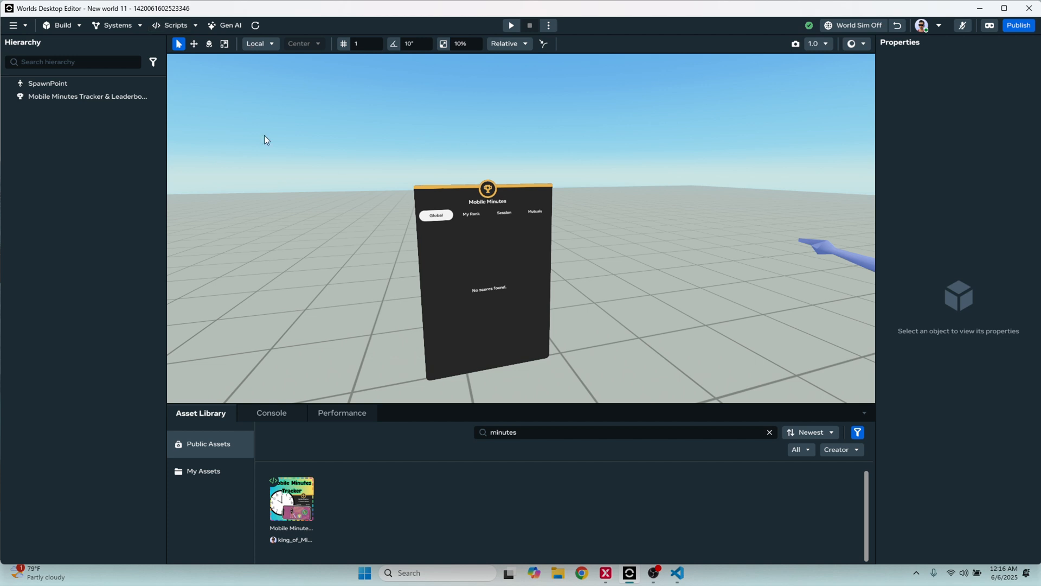
{"action": "left_click", "coordinate": [471, 230]}
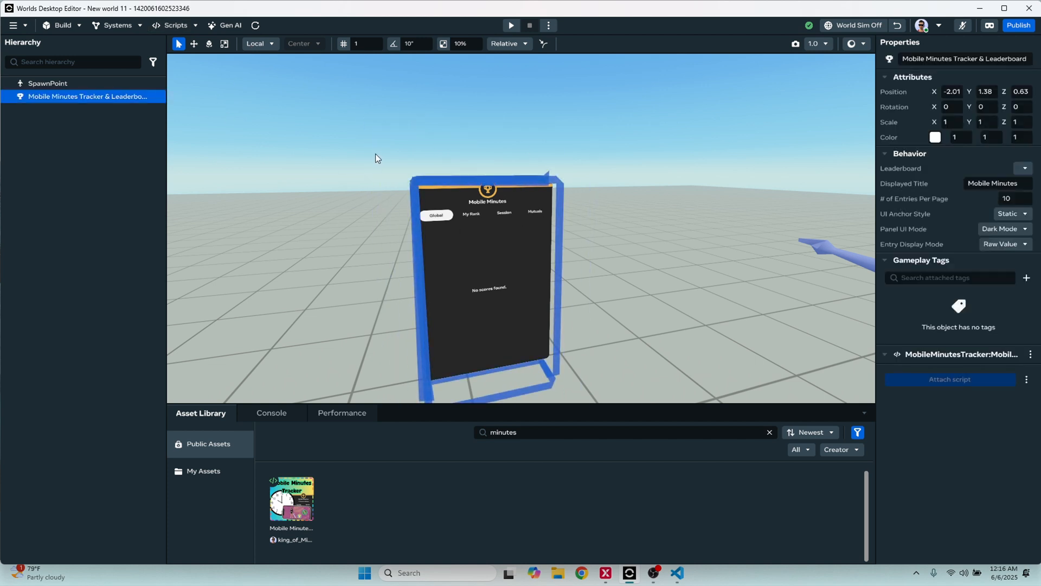
{"action": "scroll", "coordinate": [543, 187], "scroll_direction": "down", "scroll_amount": 5}
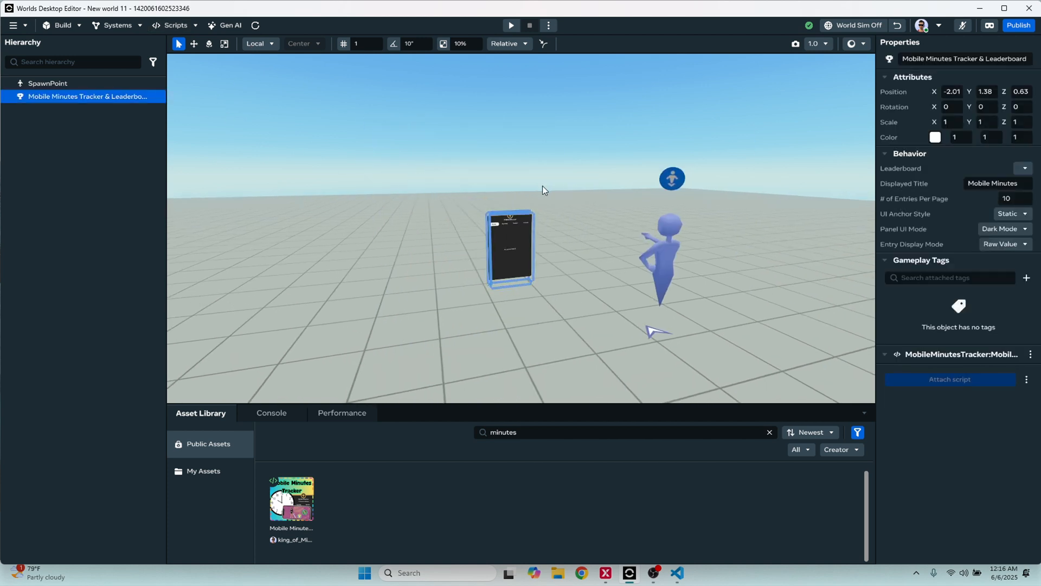
{"action": "scroll", "coordinate": [561, 190], "scroll_direction": "up", "scroll_amount": 5}
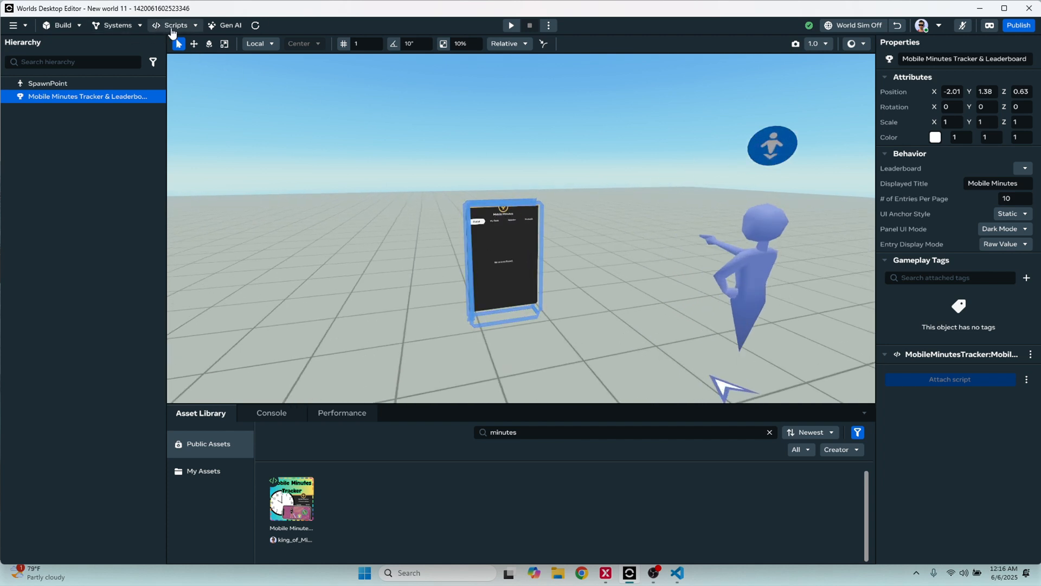
Create a variable group named "Fun Game" with the description "group", added to this world
{"action": "left_click", "coordinate": [130, 26]}
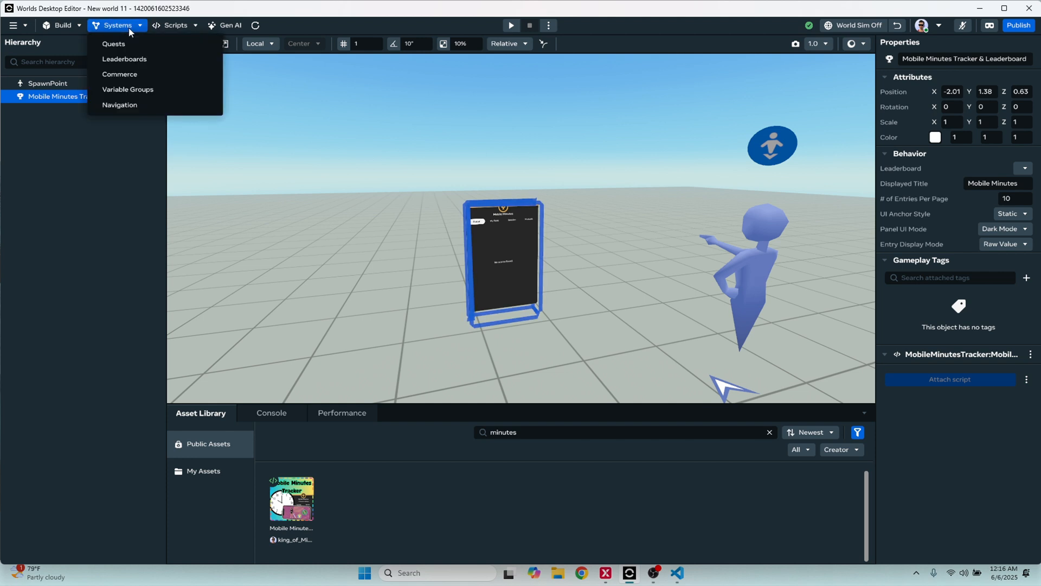
{"action": "left_click", "coordinate": [163, 90]}
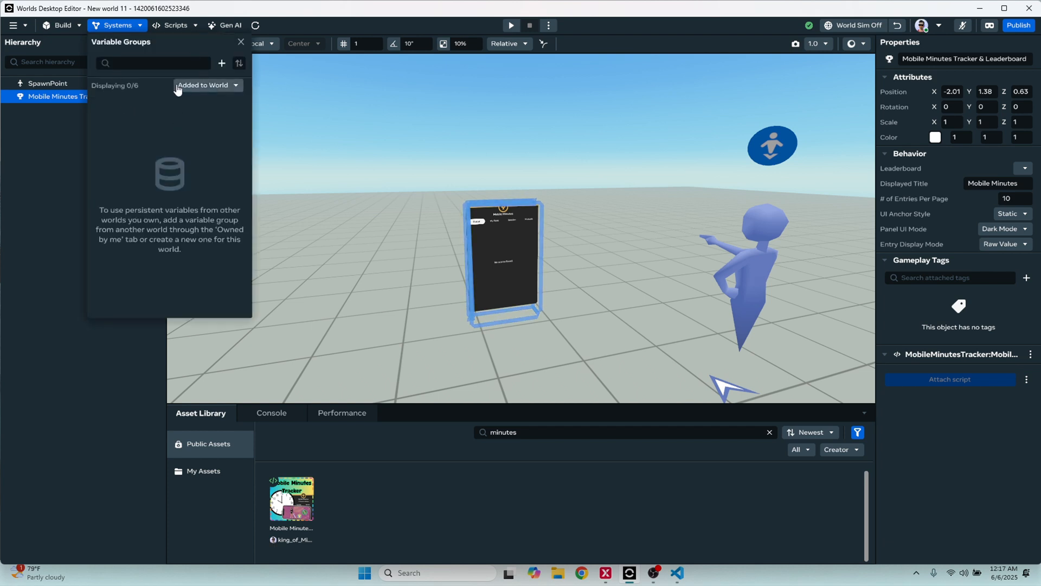
{"action": "left_click", "coordinate": [221, 64]}
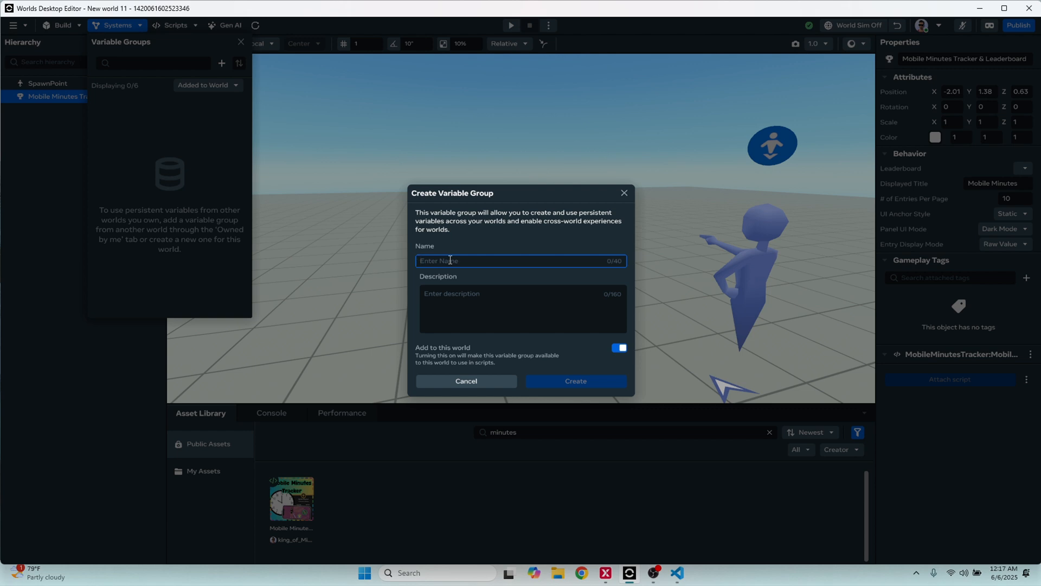
{"action": "type", "text": "Fun Game"}
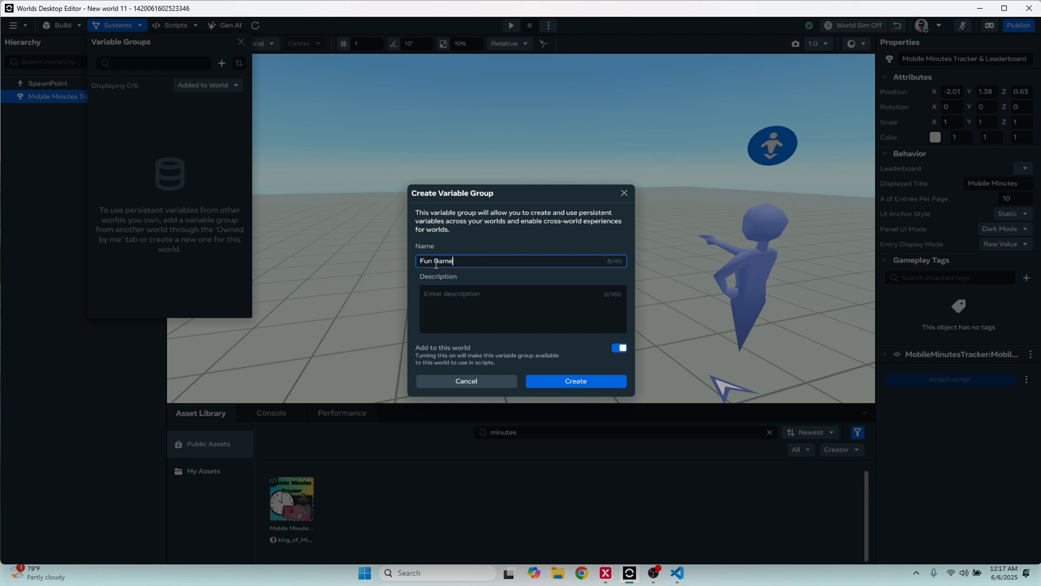
{"action": "key", "text": "BackSpace"}
{"action": "left_click", "coordinate": [507, 323]}
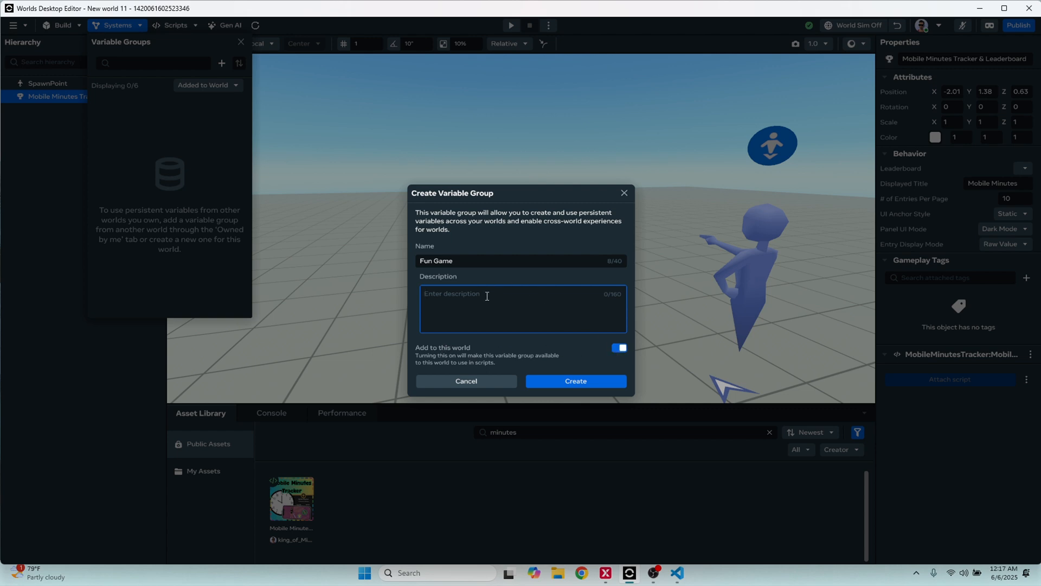
{"action": "type", "text": "fun"}
{"action": "key", "text": "BackSpace"}
{"action": "key", "text": "BackSpace"}
{"action": "key", "text": "BackSpace"}
{"action": "key", "text": "BackSpace"}
{"action": "type", "text": "group"}
{"action": "left_click", "coordinate": [579, 383]}
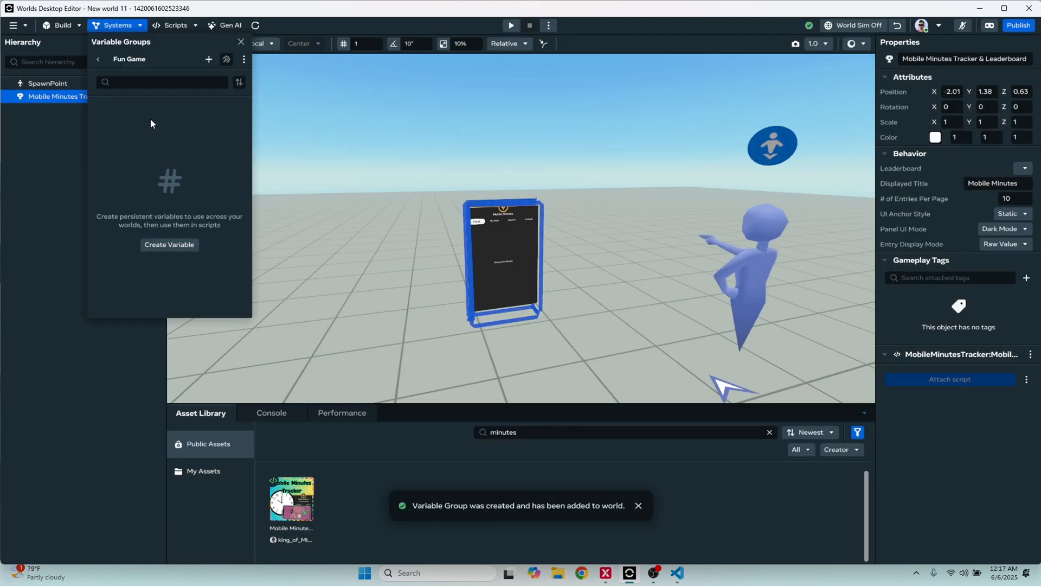
Create a second variable group named "Existing Group" without a description, added to this world
{"action": "left_click", "coordinate": [98, 59]}
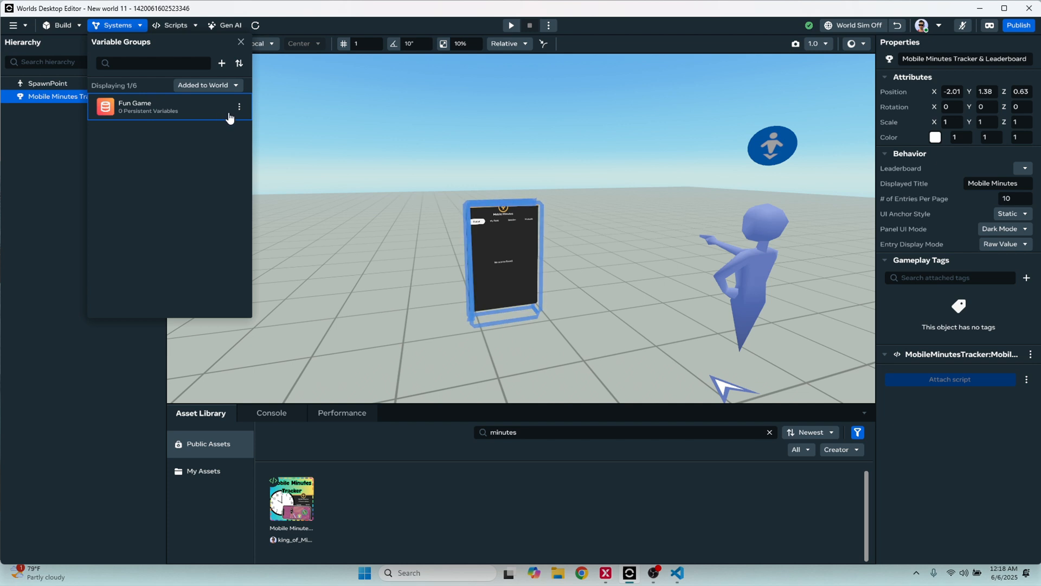
{"action": "left_click", "coordinate": [222, 64]}
{"action": "type", "text": "Existing"}
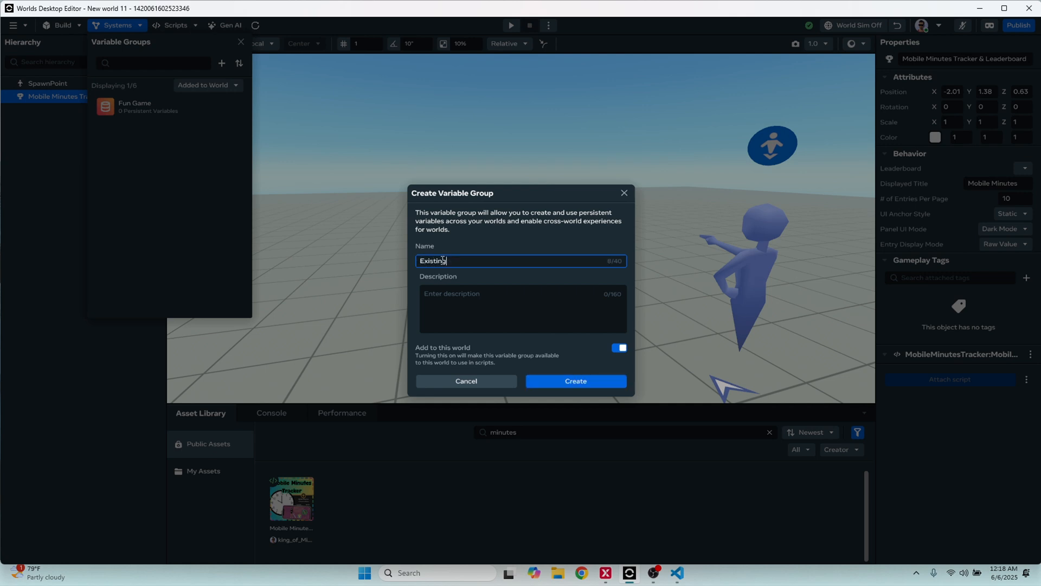
{"action": "type", "text": " Group"}
{"action": "left_click", "coordinate": [568, 382]}
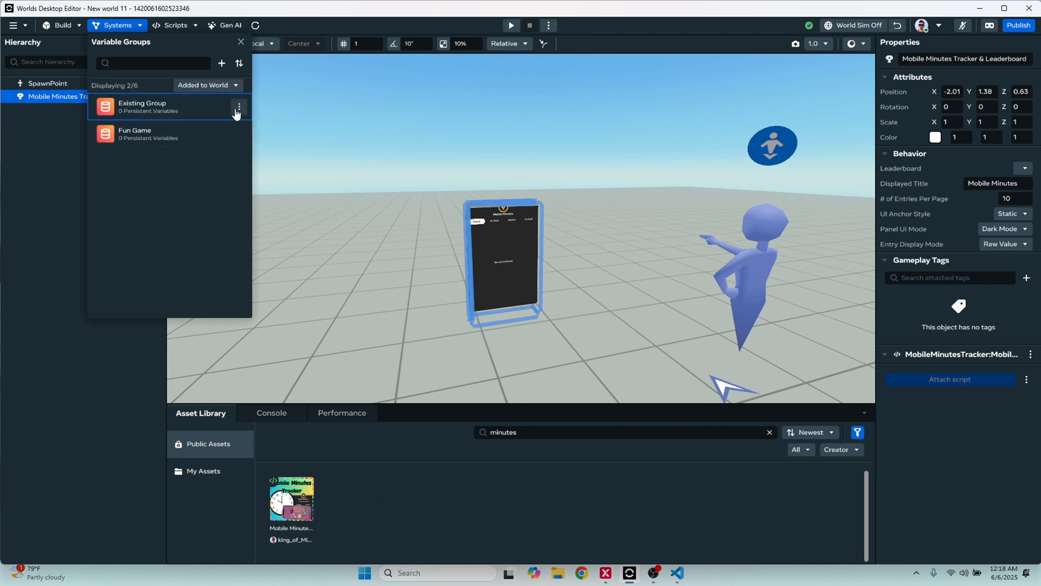
{"action": "left_click", "coordinate": [235, 107]}
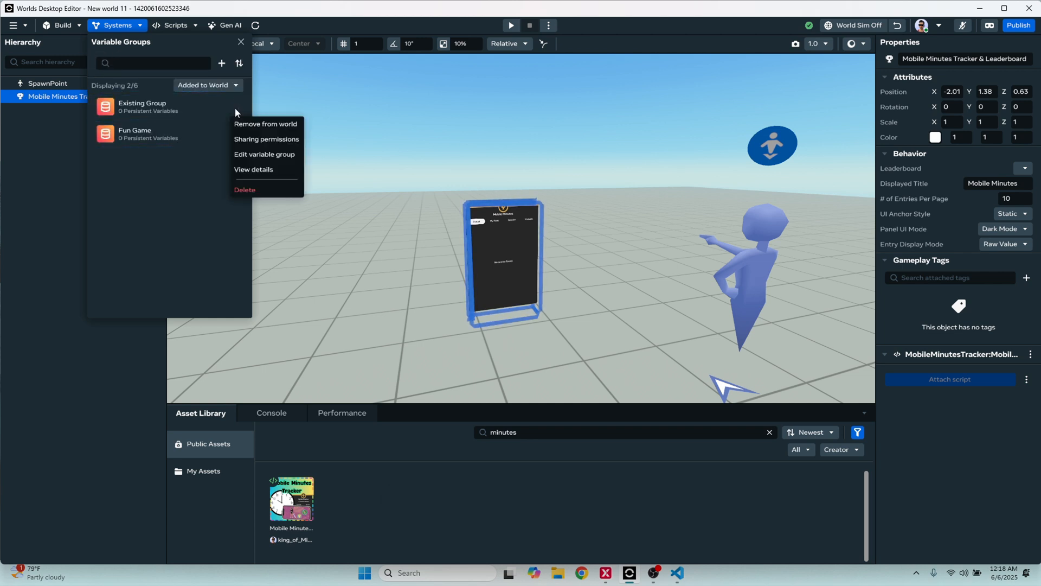
{"action": "left_click", "coordinate": [255, 155]}
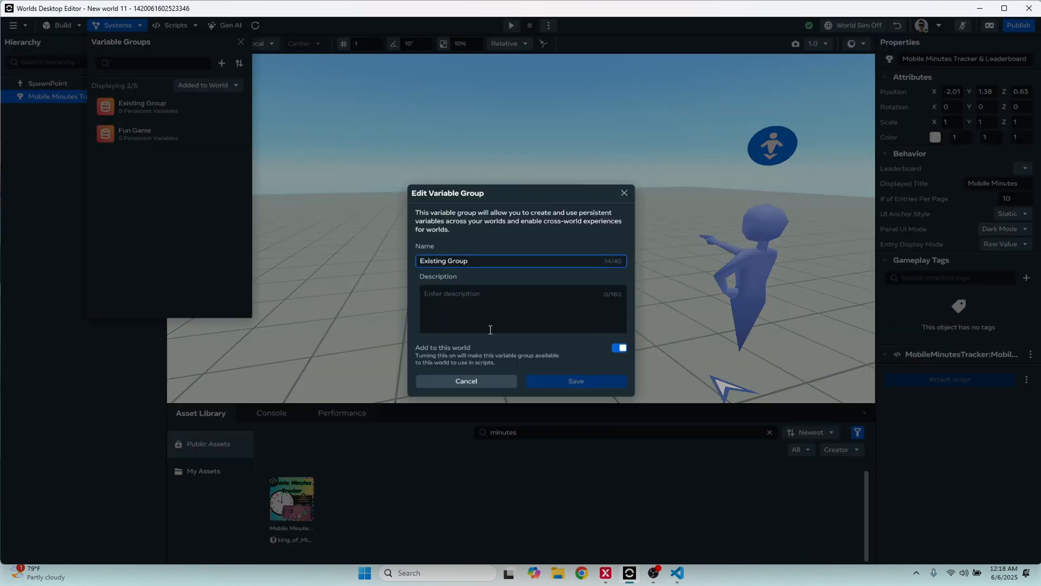
{"action": "left_click", "coordinate": [467, 382]}
Create a persistent player variable named "highestScore" with the Number data type in the Existing Group variable group
{"action": "left_click", "coordinate": [143, 105]}
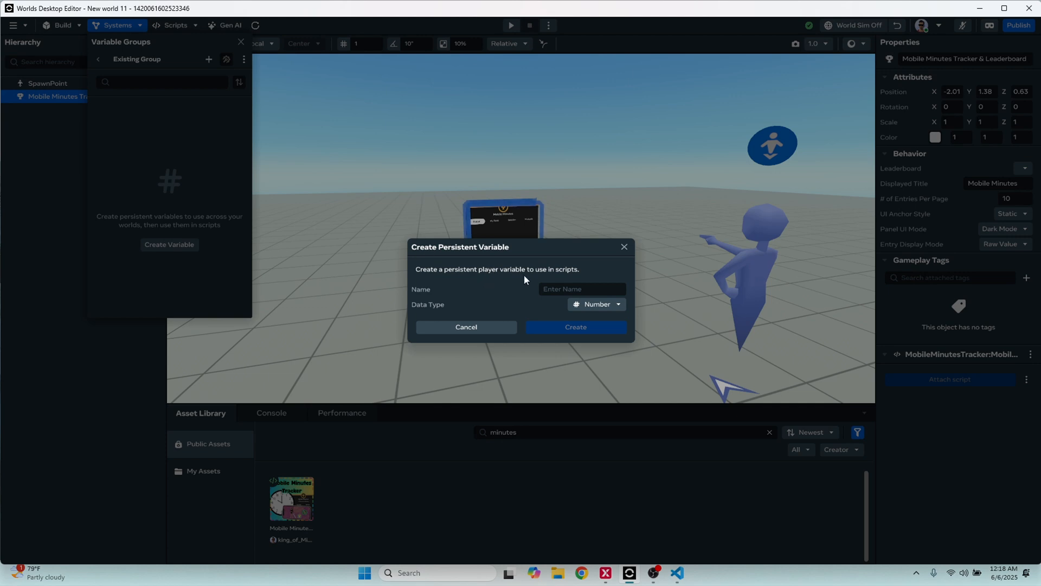
{"action": "left_click", "coordinate": [556, 288]}
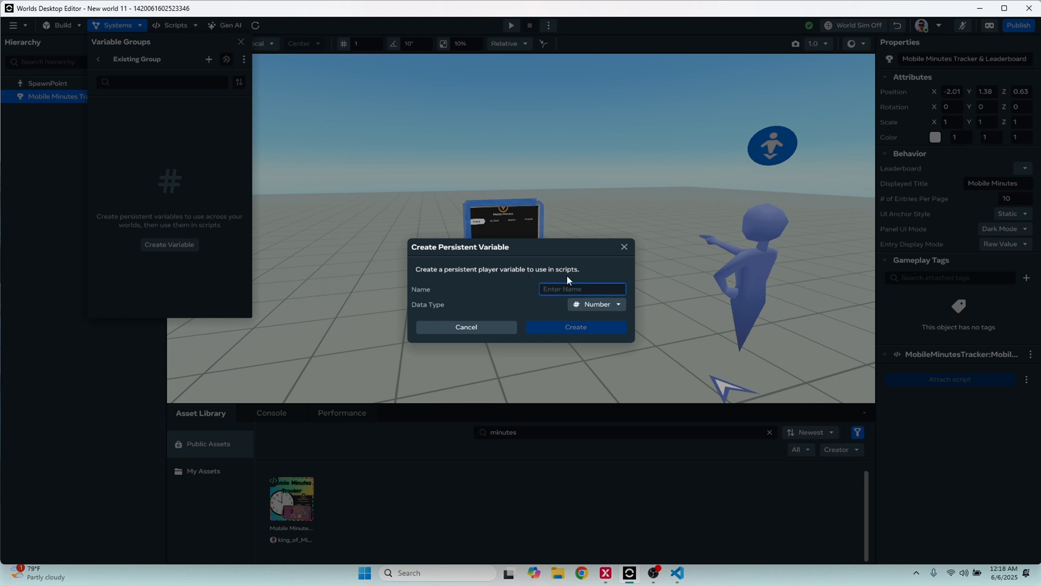
{"action": "type", "text": "highestScore"}
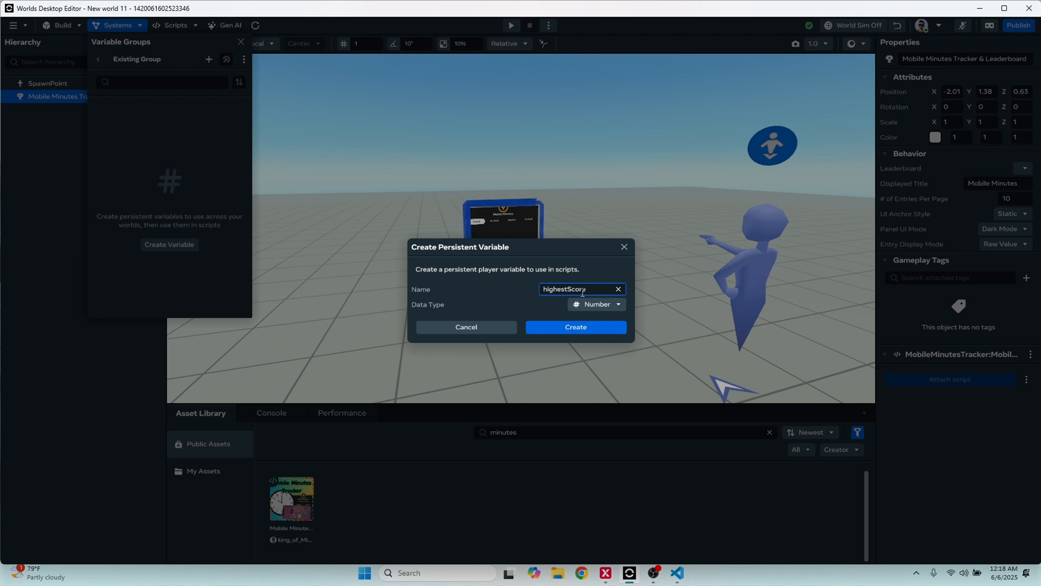
{"action": "left_click", "coordinate": [576, 329]}
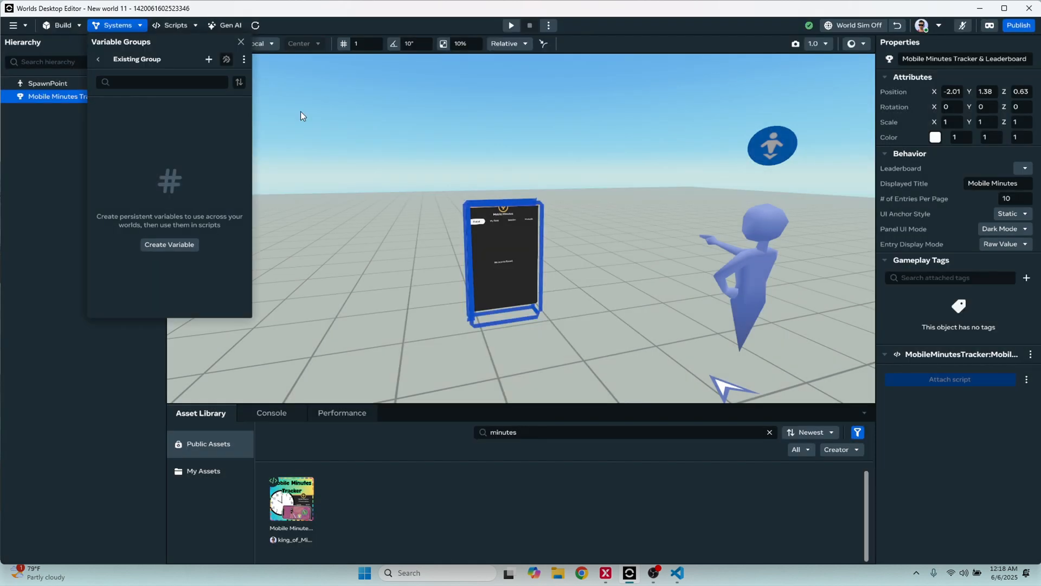
Add a second Number persistent variable named "Wins" to Existing Group and close the variable groups
{"action": "left_click", "coordinate": [209, 59]}
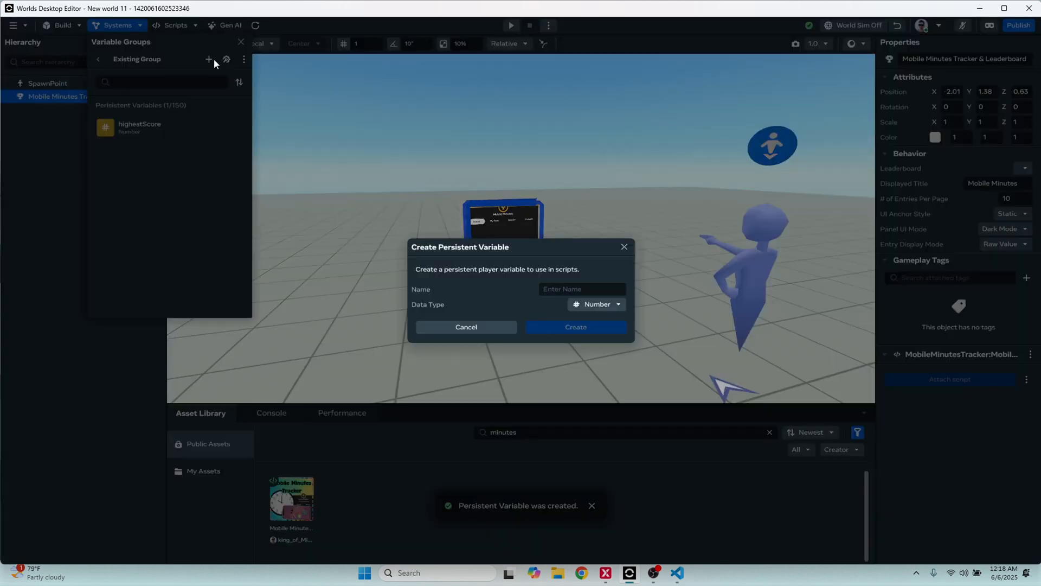
{"action": "left_click", "coordinate": [591, 289]}
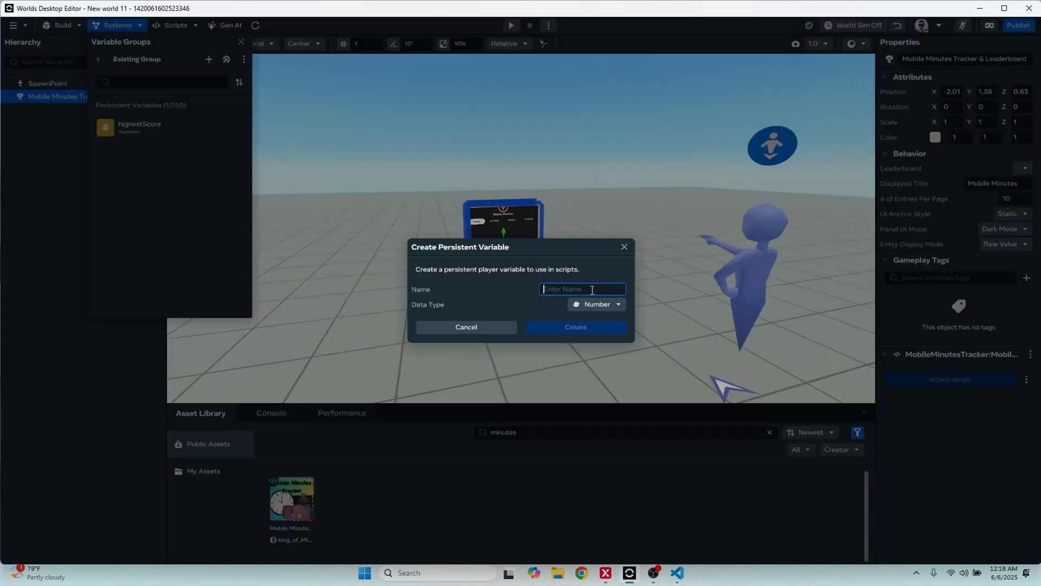
{"action": "type", "text": "Wins"}
{"action": "left_click", "coordinate": [581, 325]}
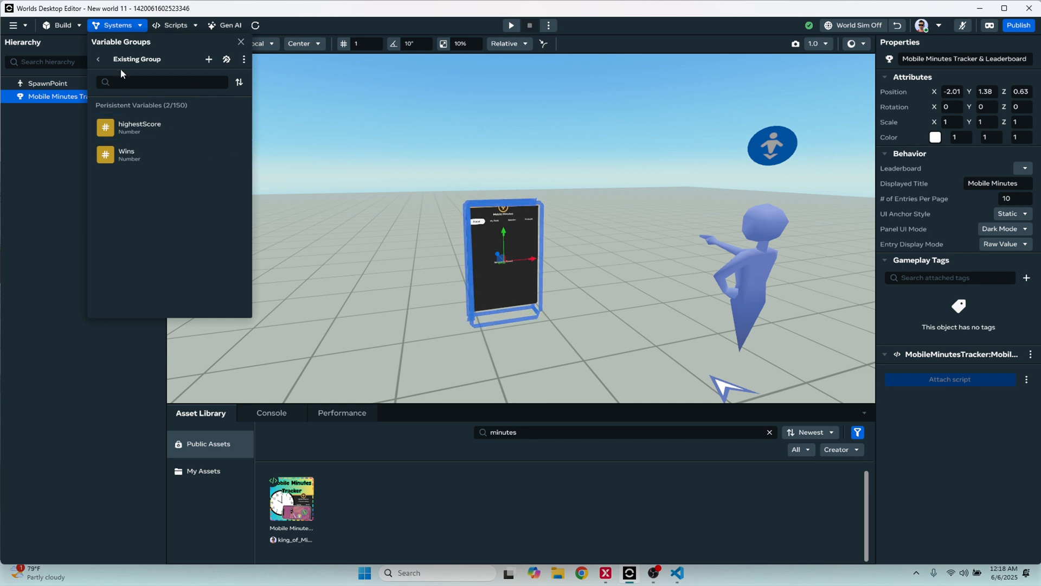
{"action": "left_click", "coordinate": [98, 59]}
{"action": "left_click", "coordinate": [306, 117]}
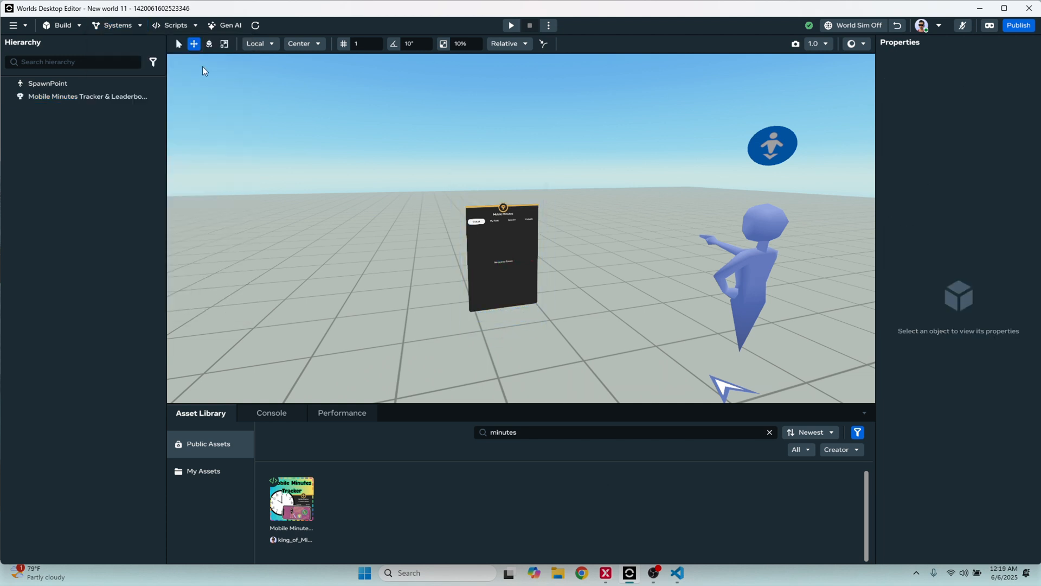
Reopen Existing Group from the variable groups and add a persistent variable named "Minutes" with data type Number
{"action": "left_click", "coordinate": [139, 27]}
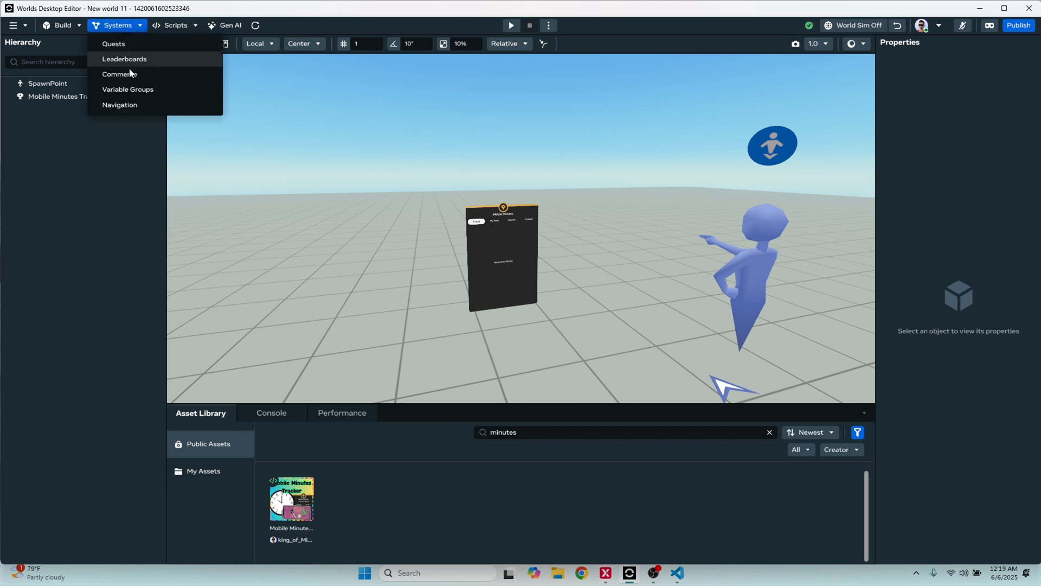
{"action": "left_click", "coordinate": [128, 89]}
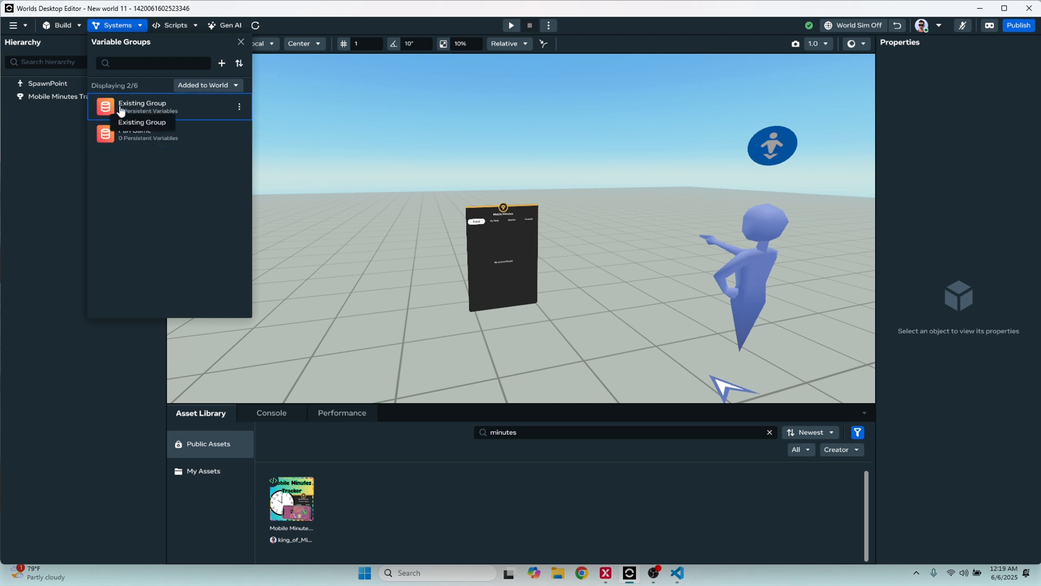
{"action": "left_click", "coordinate": [196, 113]}
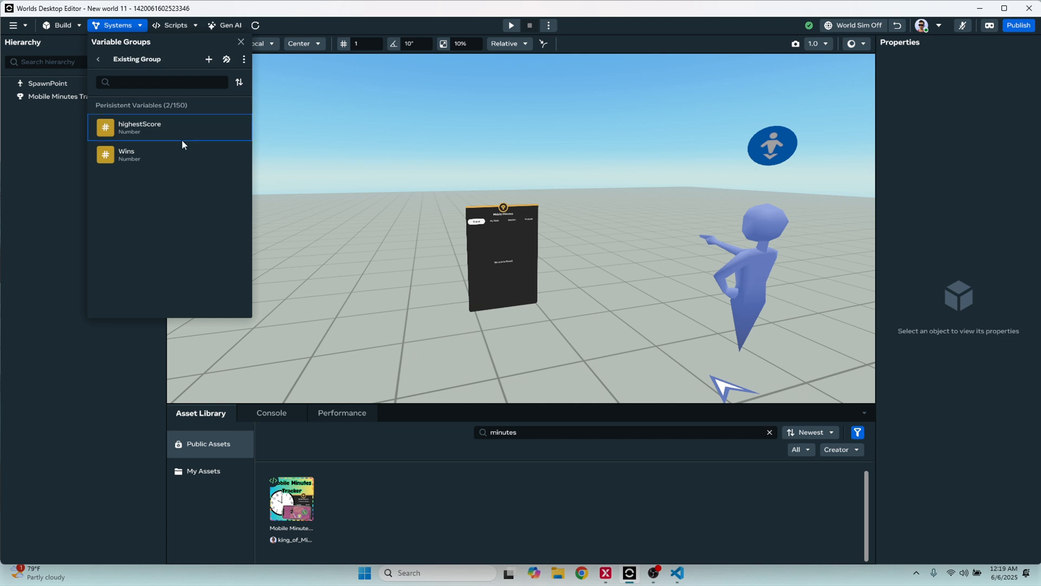
{"action": "left_click", "coordinate": [208, 60]}
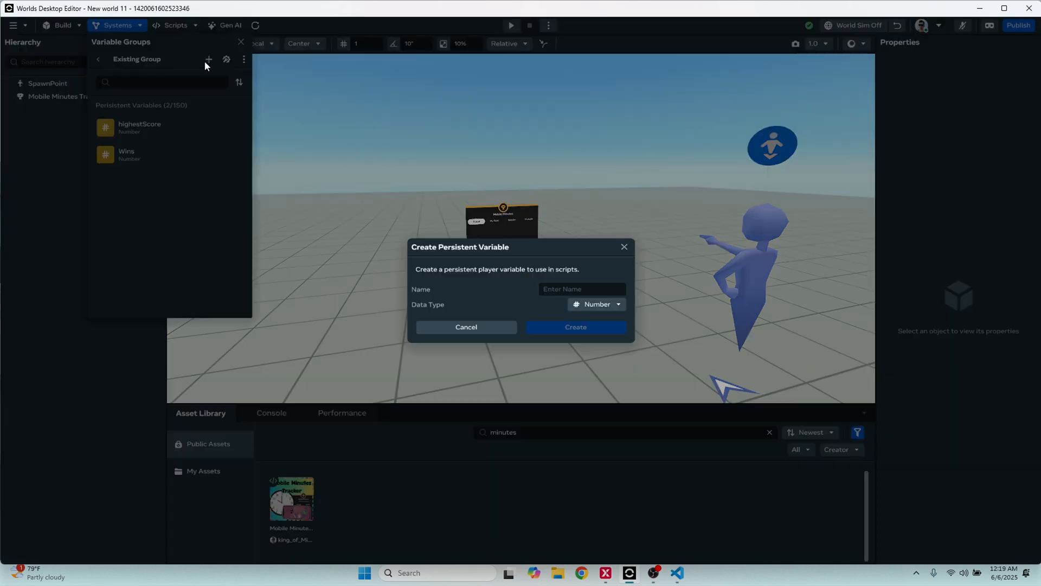
{"action": "left_click", "coordinate": [589, 303]}
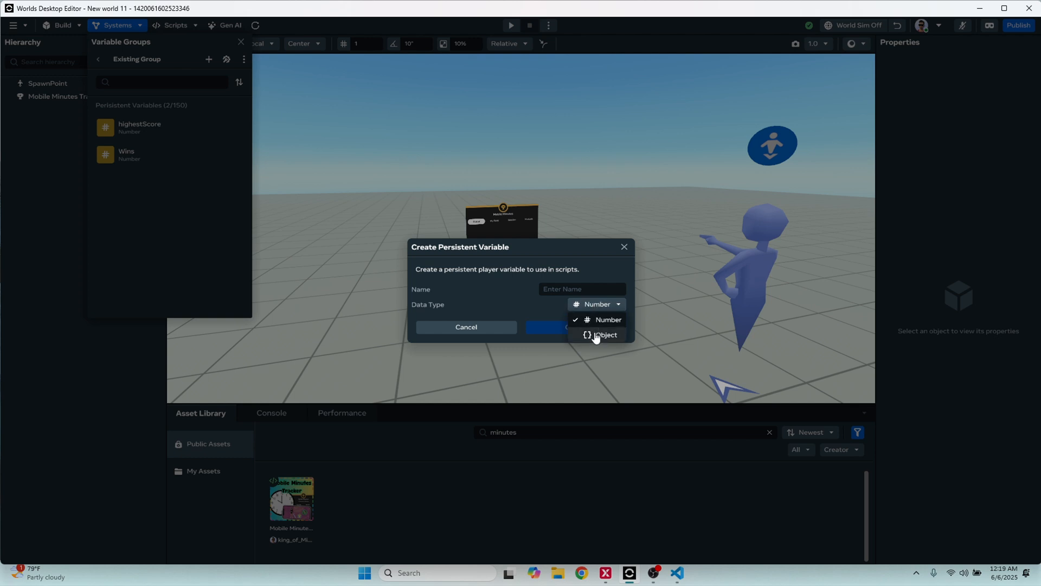
{"action": "left_click", "coordinate": [596, 321]}
{"action": "left_click", "coordinate": [574, 290]}
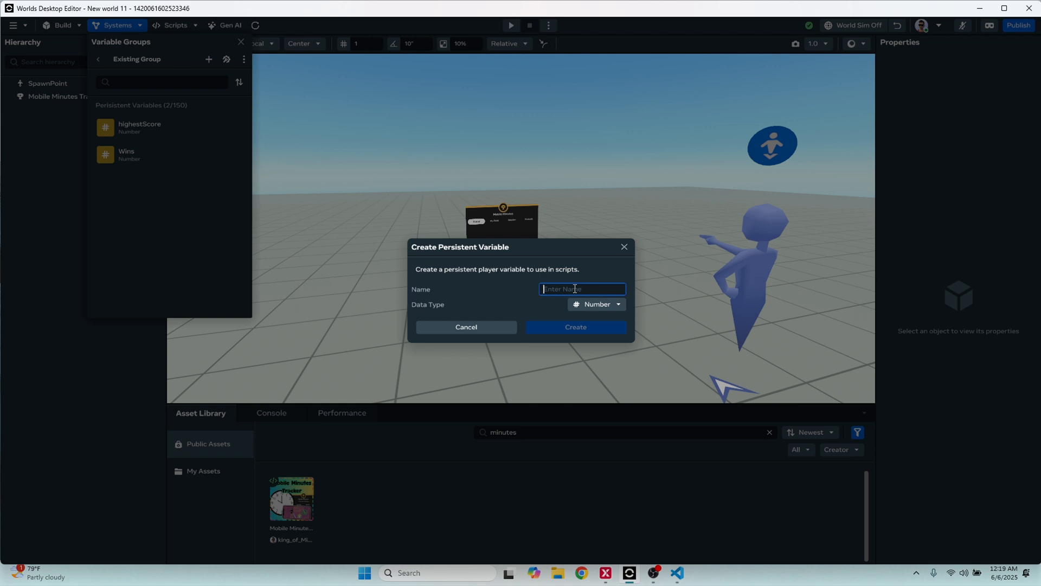
{"action": "type", "text": "Minutes"}
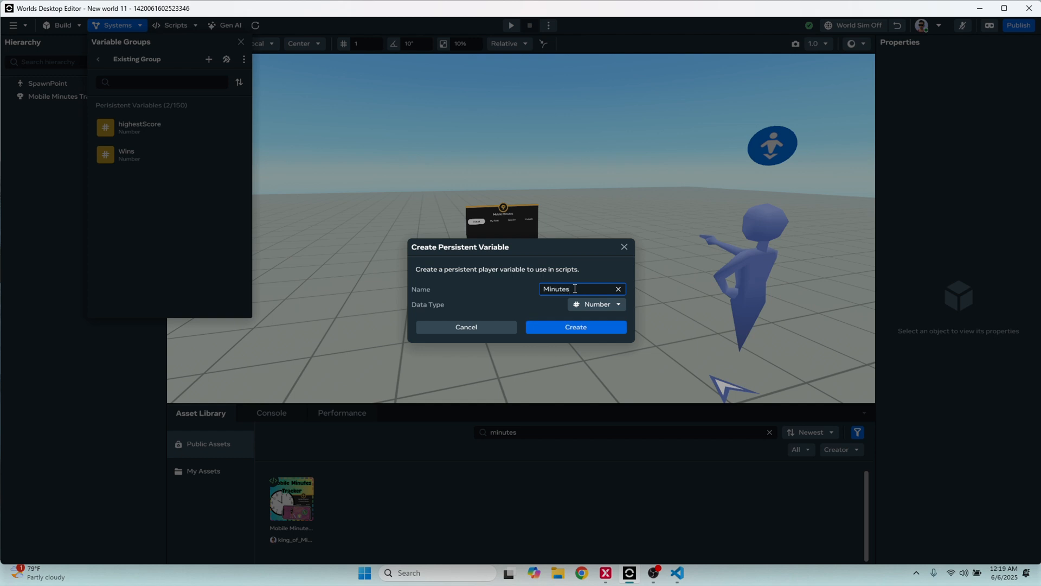
{"action": "left_click", "coordinate": [574, 329]}
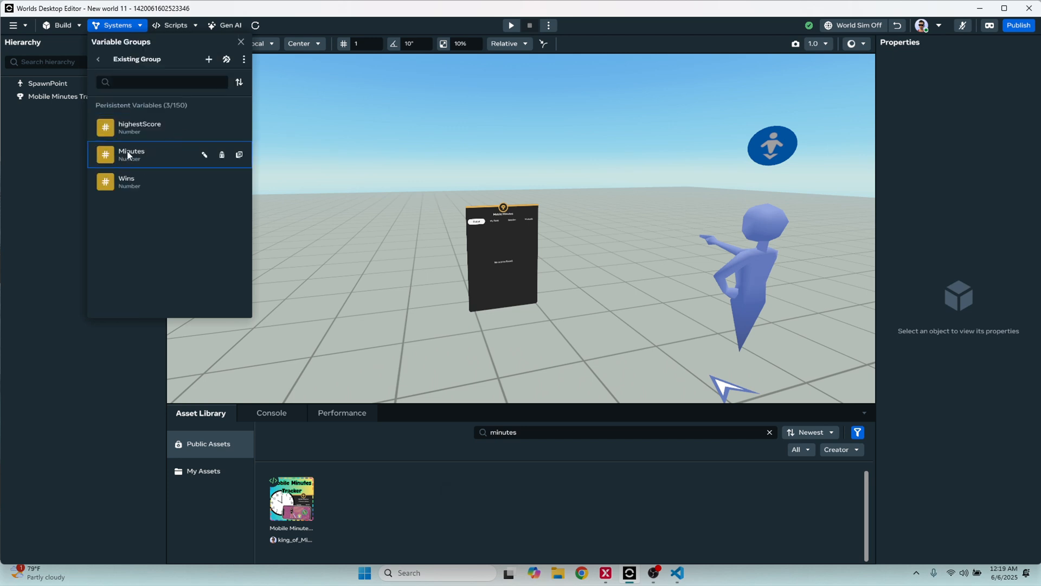
{"action": "left_click", "coordinate": [99, 60]}
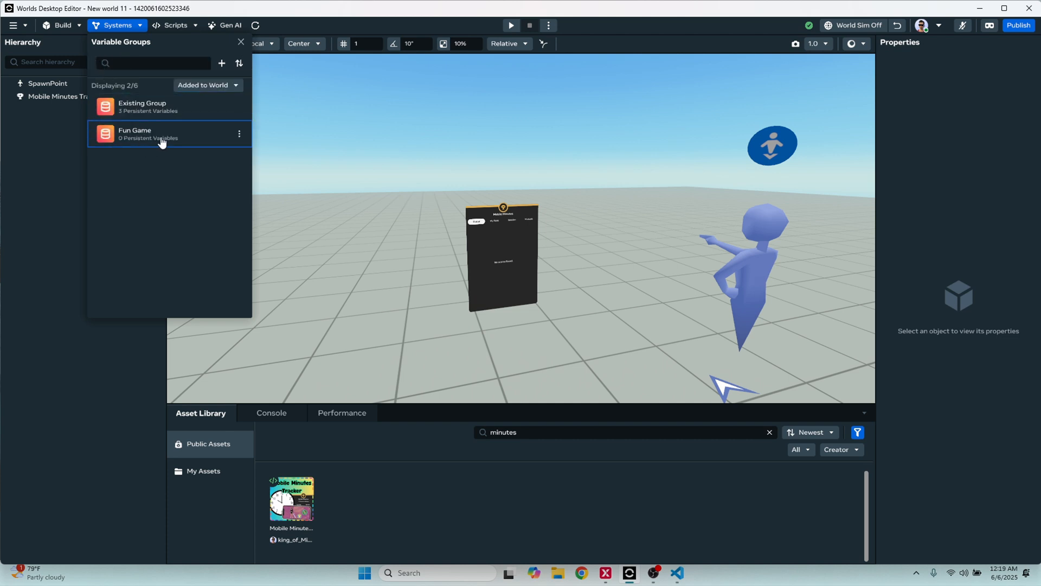
Create a Number persistent variable named "MobileMinutes" in the Fun Game variable group
{"action": "left_click", "coordinate": [239, 135]}
{"action": "left_click", "coordinate": [204, 134]}
{"action": "left_click", "coordinate": [186, 143]}
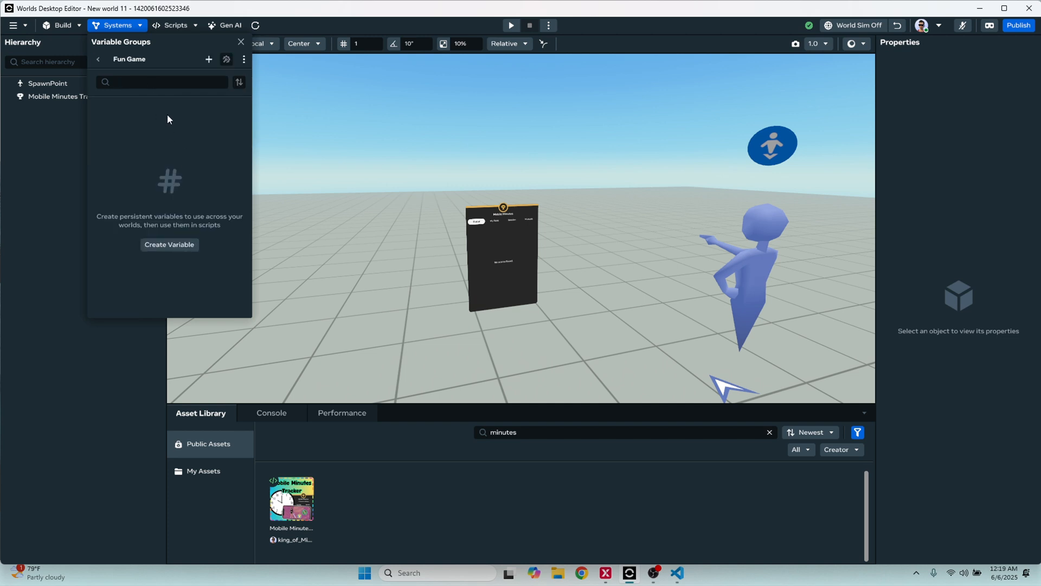
{"action": "left_click", "coordinate": [209, 60]}
{"action": "left_click", "coordinate": [553, 288]}
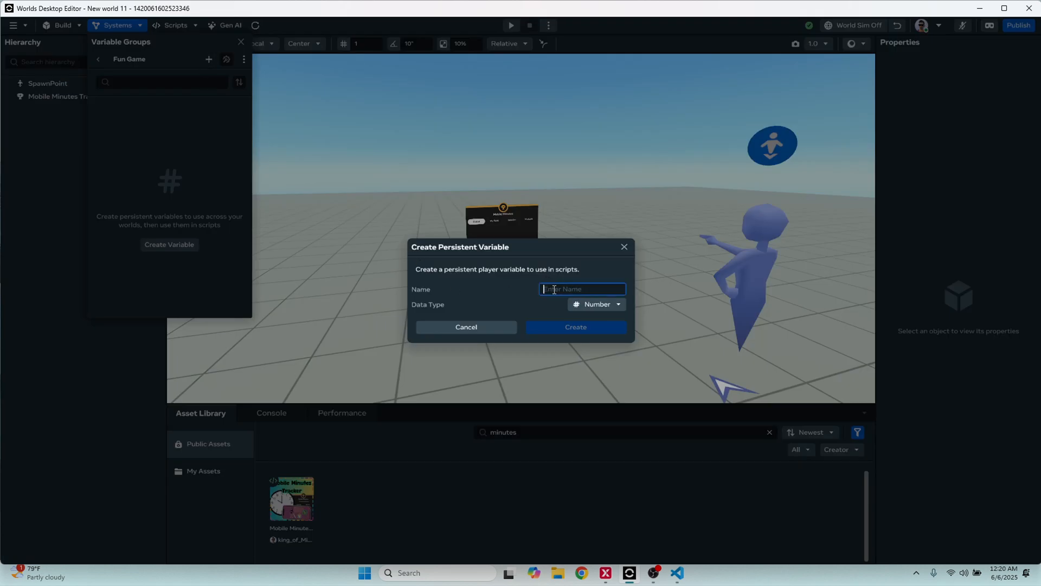
{"action": "type", "text": "MobileMinutes"}
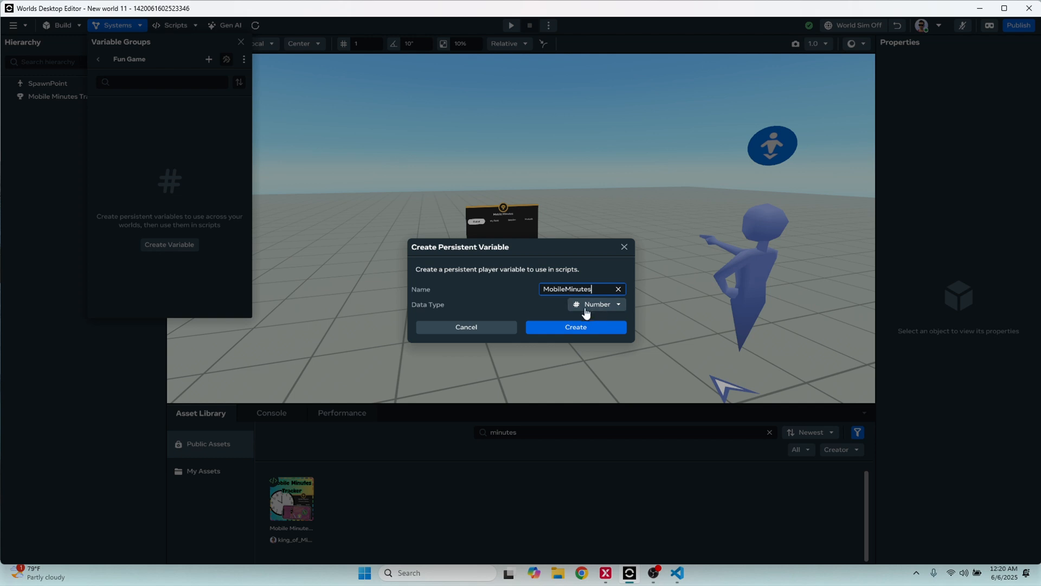
{"action": "left_click", "coordinate": [591, 327]}
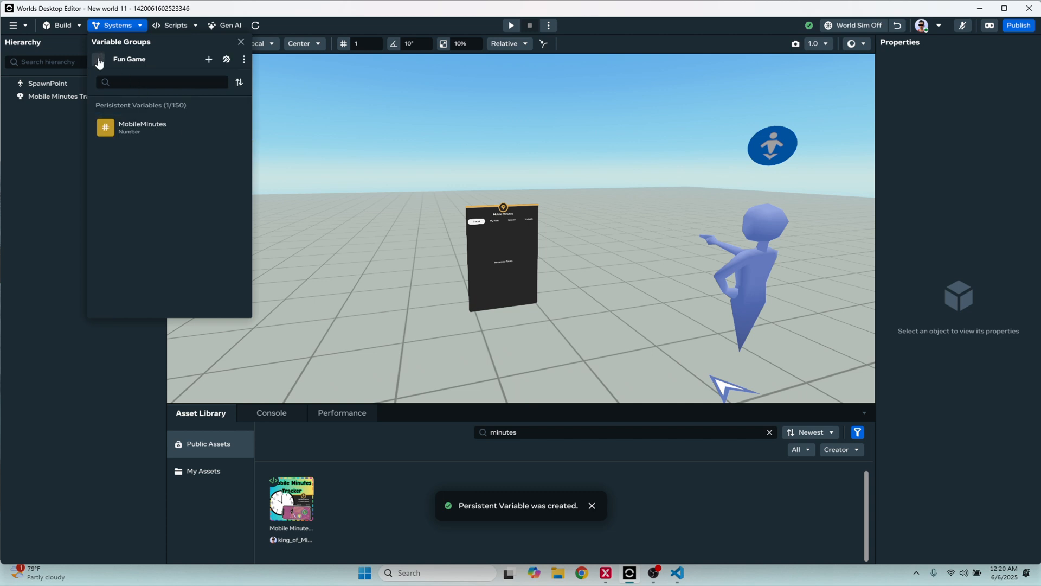
{"action": "left_click", "coordinate": [99, 62]}
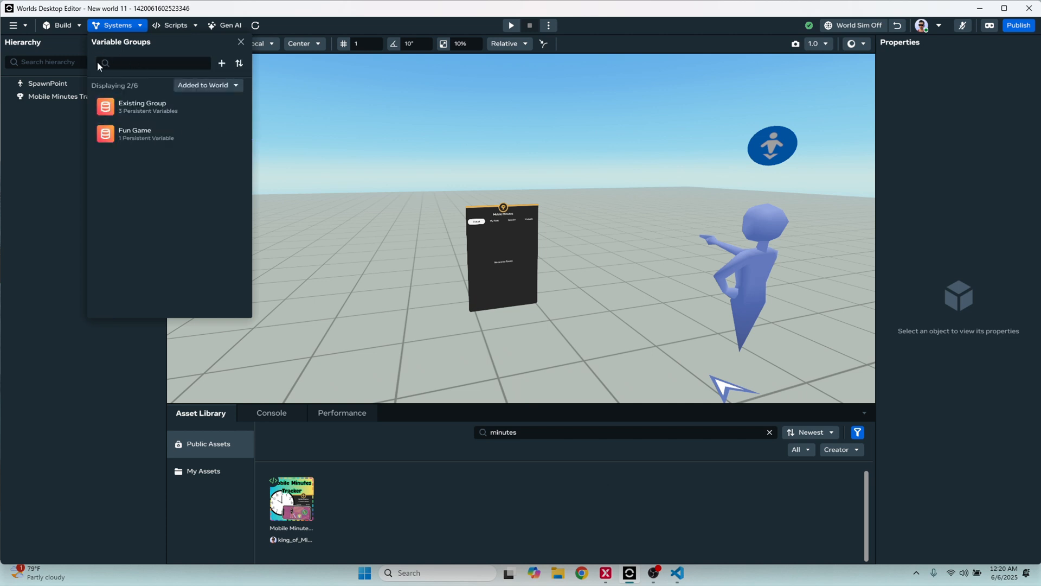
Review the persistent variables in Existing Group and in Fun Game, and close the variable groups
{"action": "mouse_move", "coordinate": [190, 112]}
{"action": "left_click", "coordinate": [191, 113]}
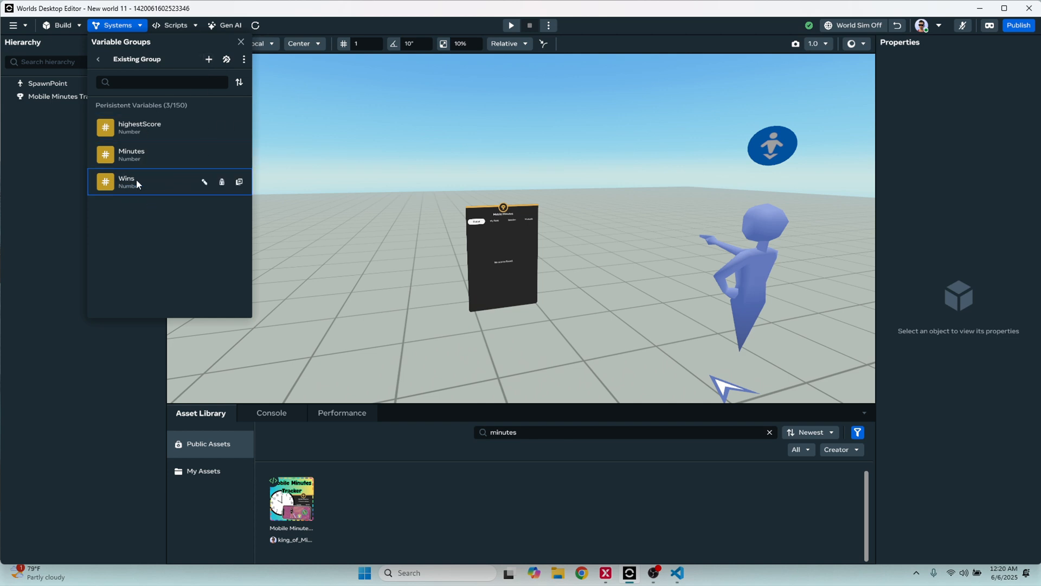
{"action": "left_click", "coordinate": [99, 62]}
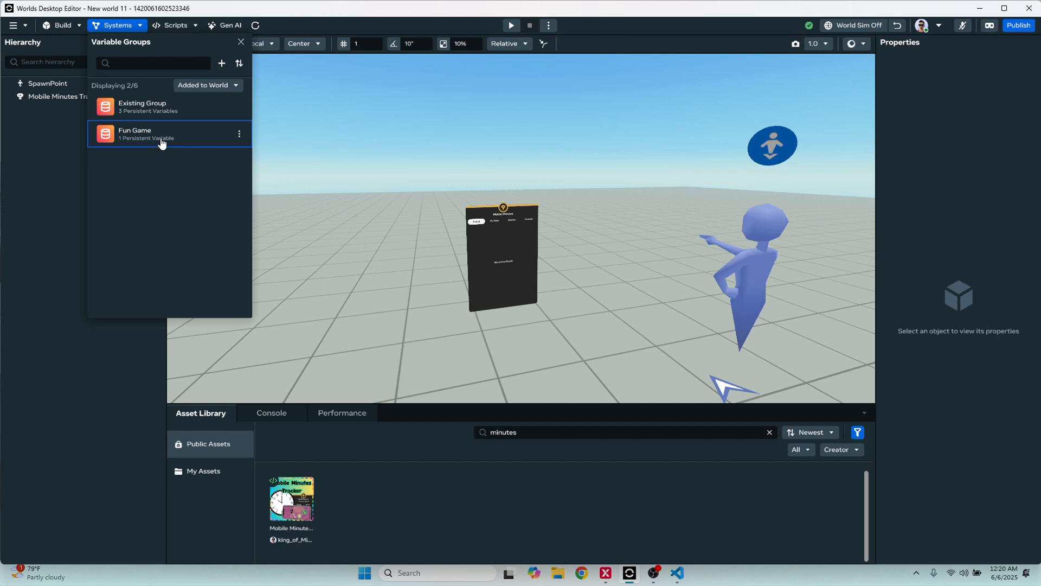
{"action": "left_click", "coordinate": [220, 137]}
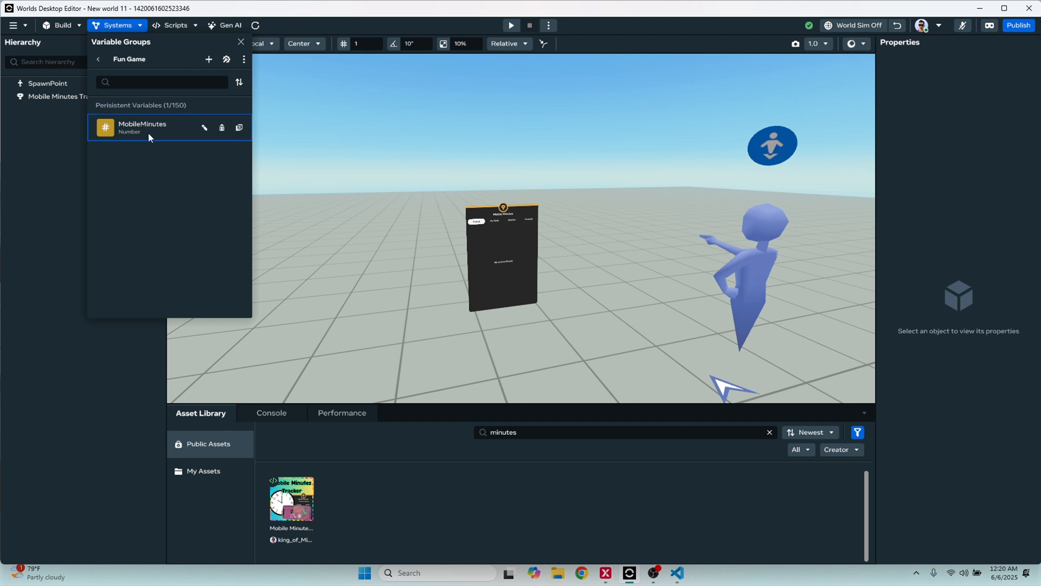
{"action": "left_click", "coordinate": [99, 60]}
{"action": "left_click", "coordinate": [240, 42]}
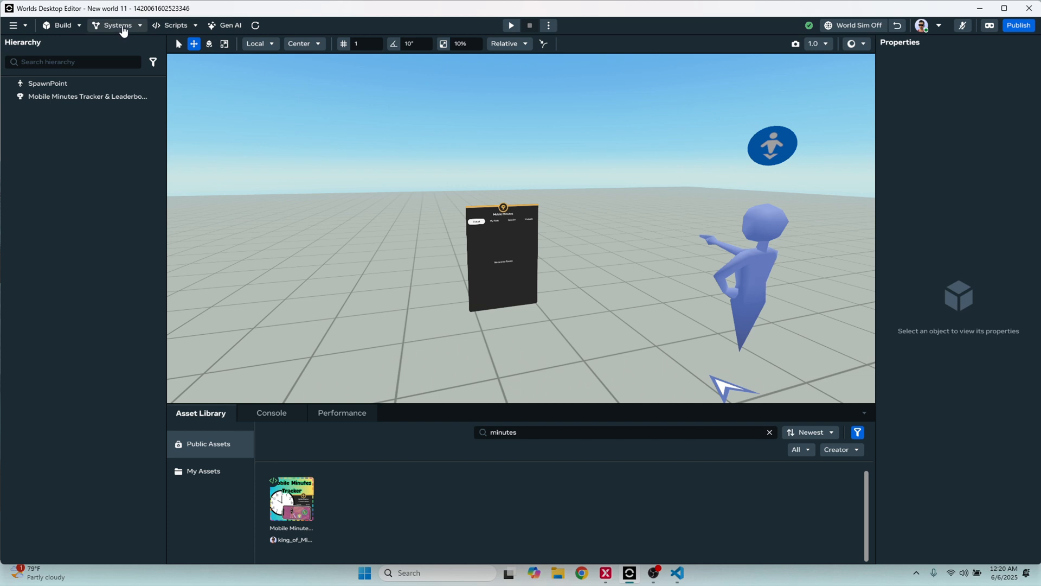
Check the world's defined leaderboards and inspect the Mobile Minutes leaderboard object up close in the scene
{"action": "left_click", "coordinate": [125, 28]}
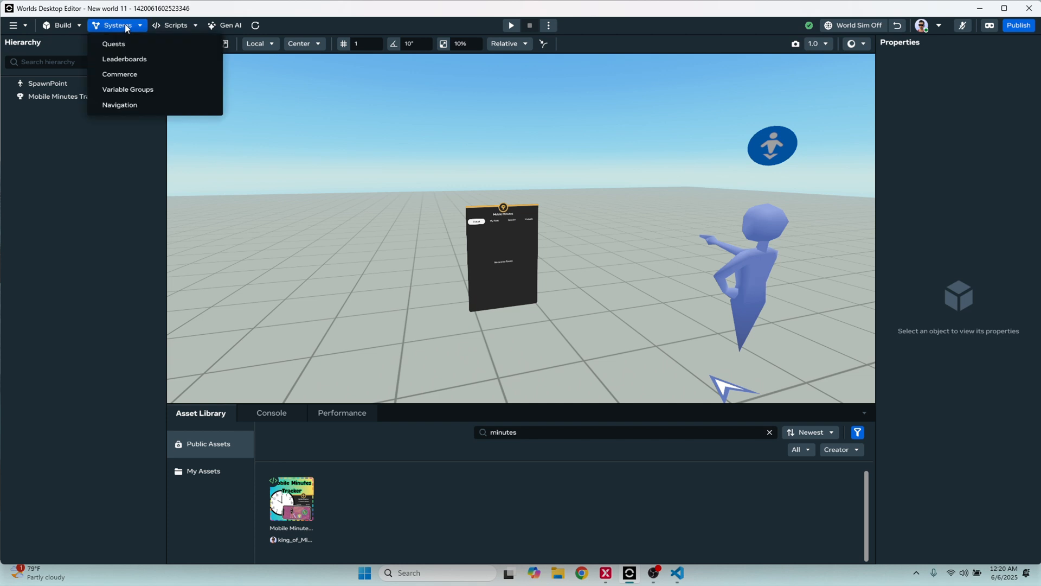
{"action": "left_click", "coordinate": [136, 64]}
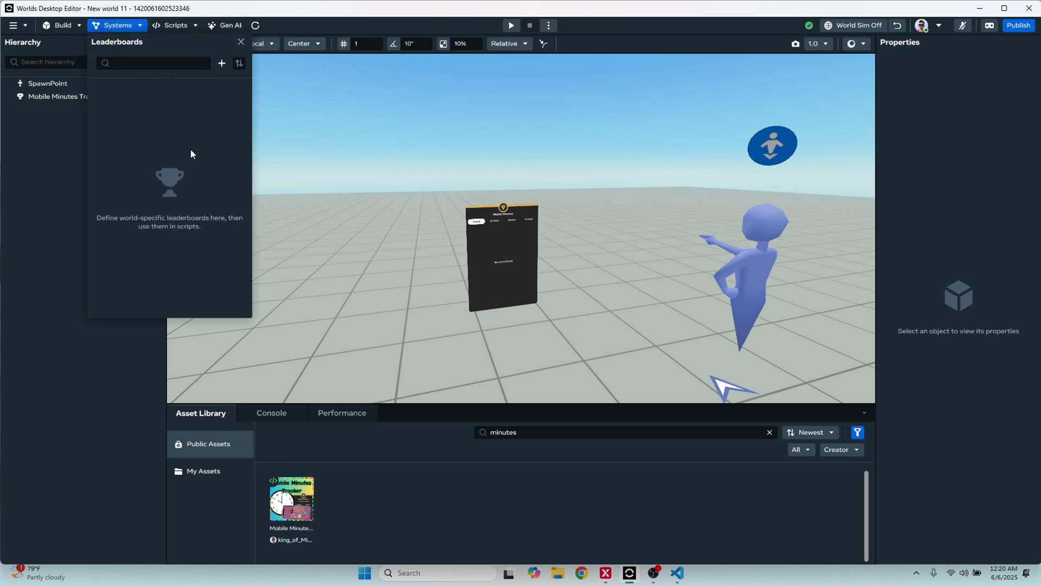
{"action": "scroll", "coordinate": [534, 259], "scroll_direction": "up", "scroll_amount": 5}
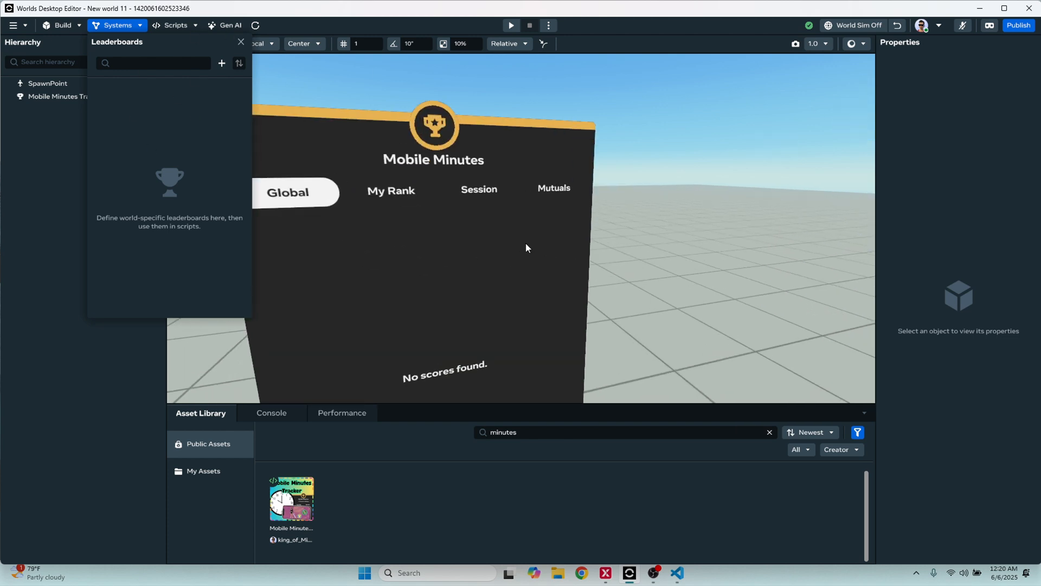
{"action": "left_click", "coordinate": [499, 166]}
{"action": "scroll", "coordinate": [493, 206], "scroll_direction": "down", "scroll_amount": 5}
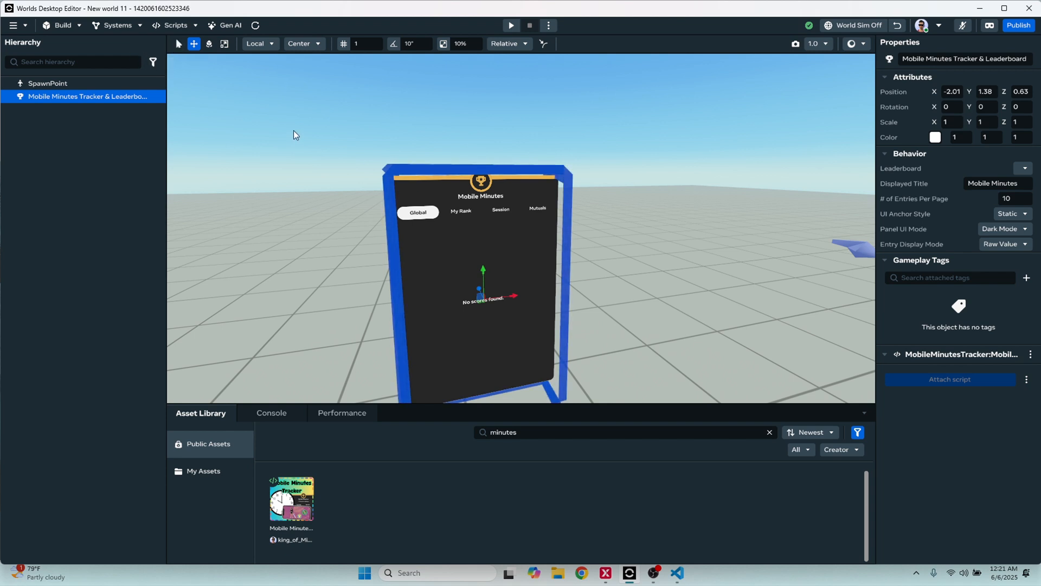
{"action": "left_click", "coordinate": [383, 184]}
Start a new world leaderboard and name it "TrackMobile"
{"action": "left_click", "coordinate": [113, 26]}
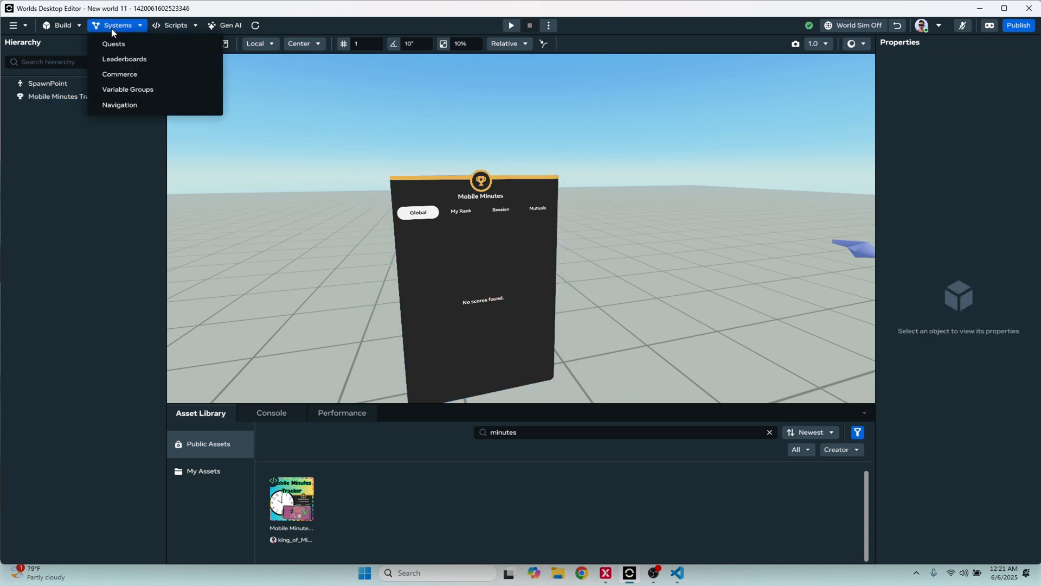
{"action": "left_click", "coordinate": [134, 60]}
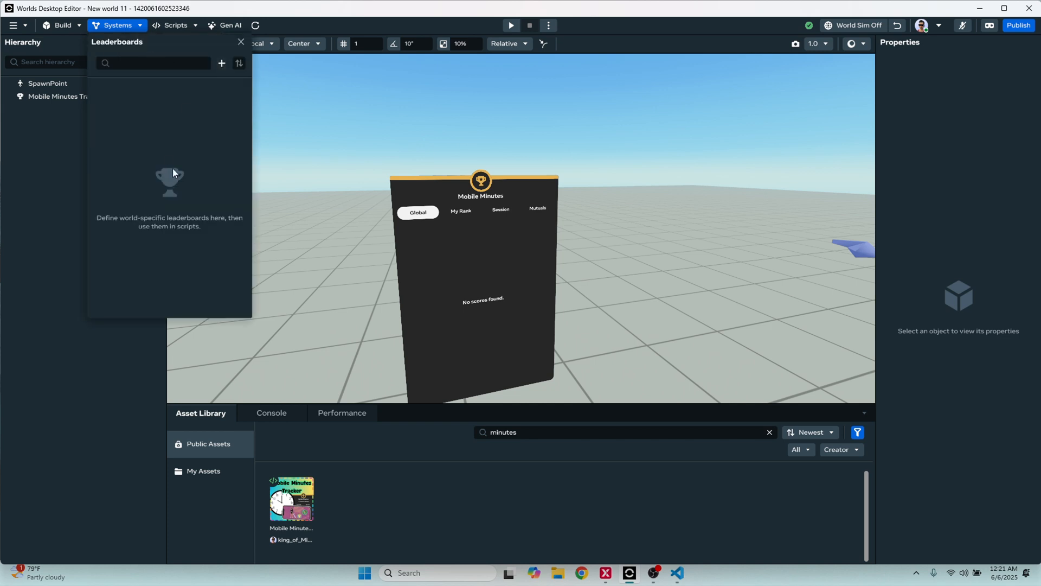
{"action": "left_click", "coordinate": [221, 64]}
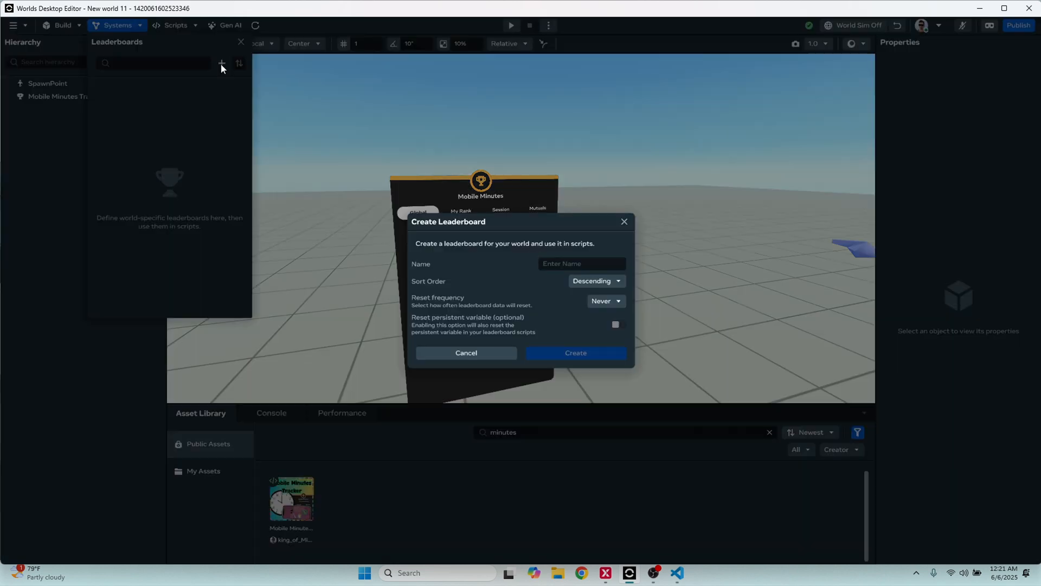
{"action": "left_click", "coordinate": [586, 262]}
{"action": "type", "text": "TrackMobileMinutes"}
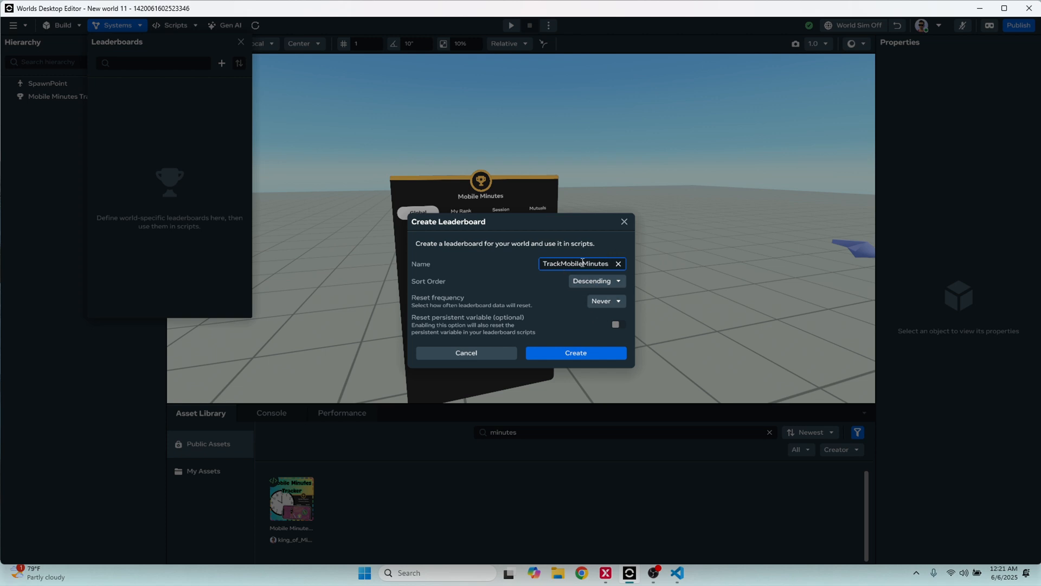
{"action": "left_click_drag", "start_coordinate": [611, 265], "coordinate": [585, 267]}
{"action": "left_click", "coordinate": [548, 297]}
Try the Monthly reset frequency for the new leaderboard and switch it back to Never
{"action": "left_click", "coordinate": [607, 302]}
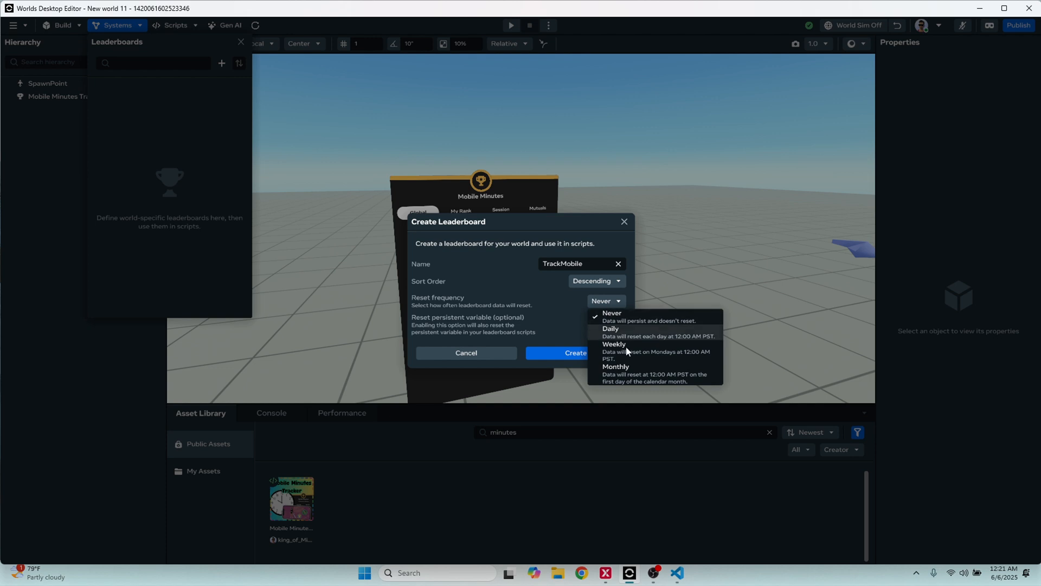
{"action": "left_click", "coordinate": [624, 374]}
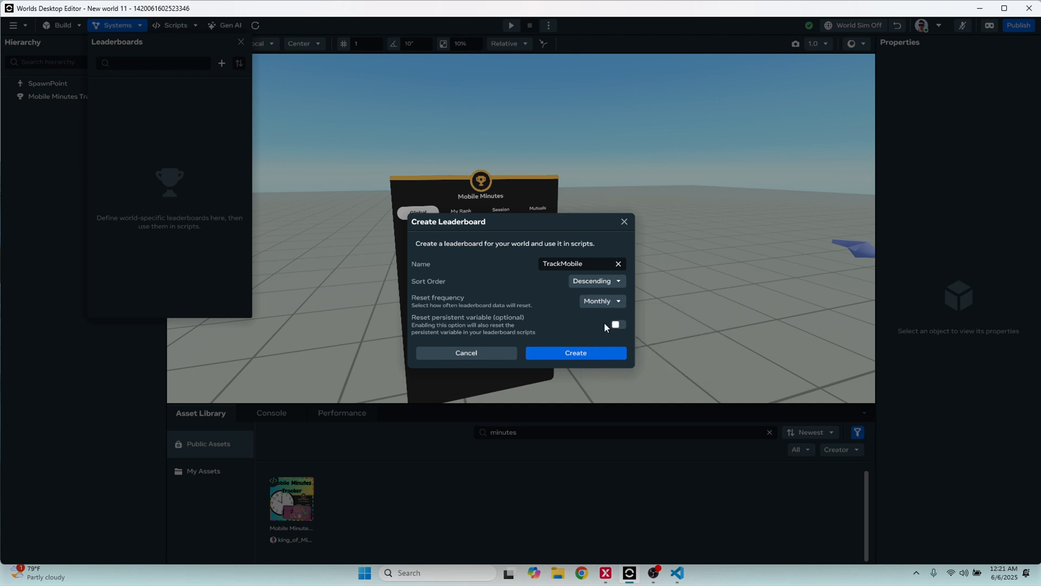
{"action": "left_click", "coordinate": [598, 303]}
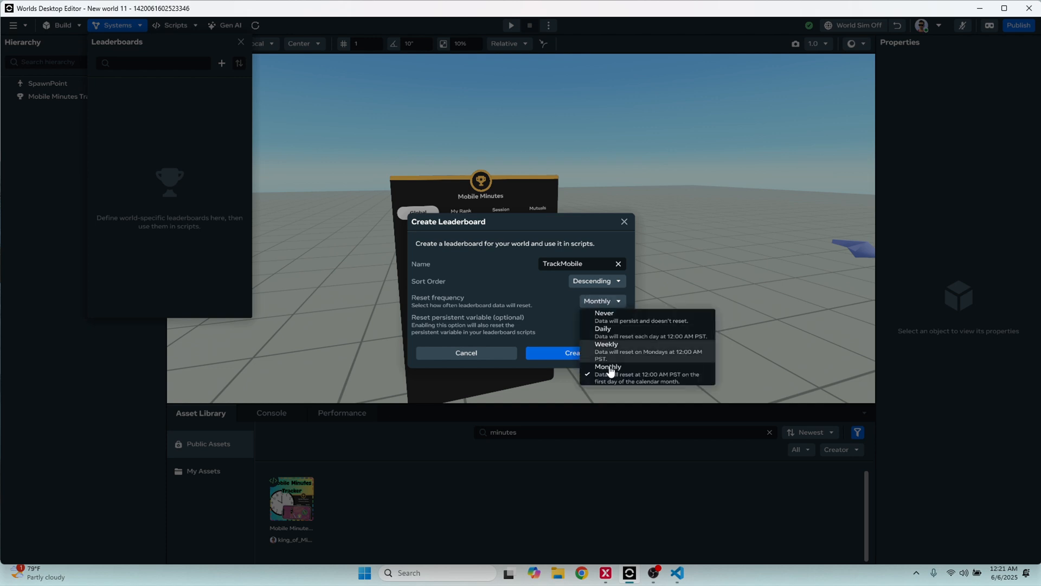
{"action": "left_click", "coordinate": [603, 319]}
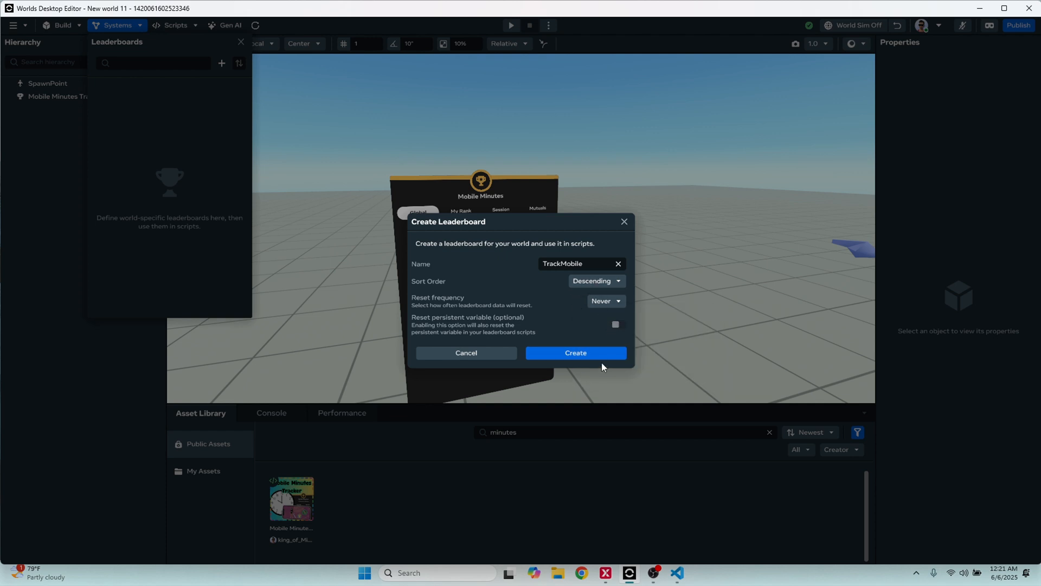
Create the leaderboard with a Monthly reset that also resets the MobileMinutes persistent variable from the Fun Game group
{"action": "left_click", "coordinate": [609, 302]}
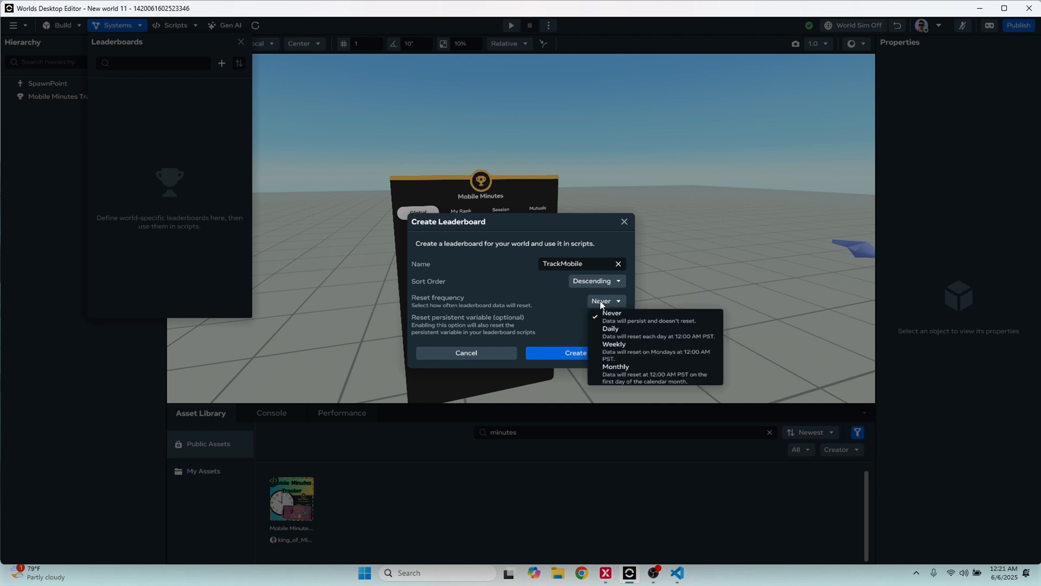
{"action": "left_click", "coordinate": [624, 373]}
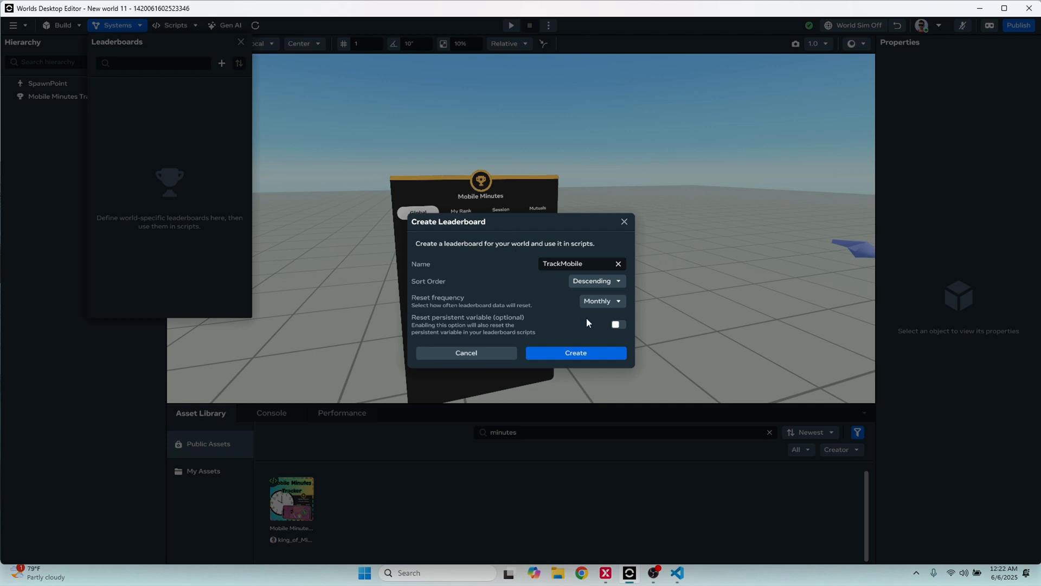
{"action": "left_click", "coordinate": [618, 325]}
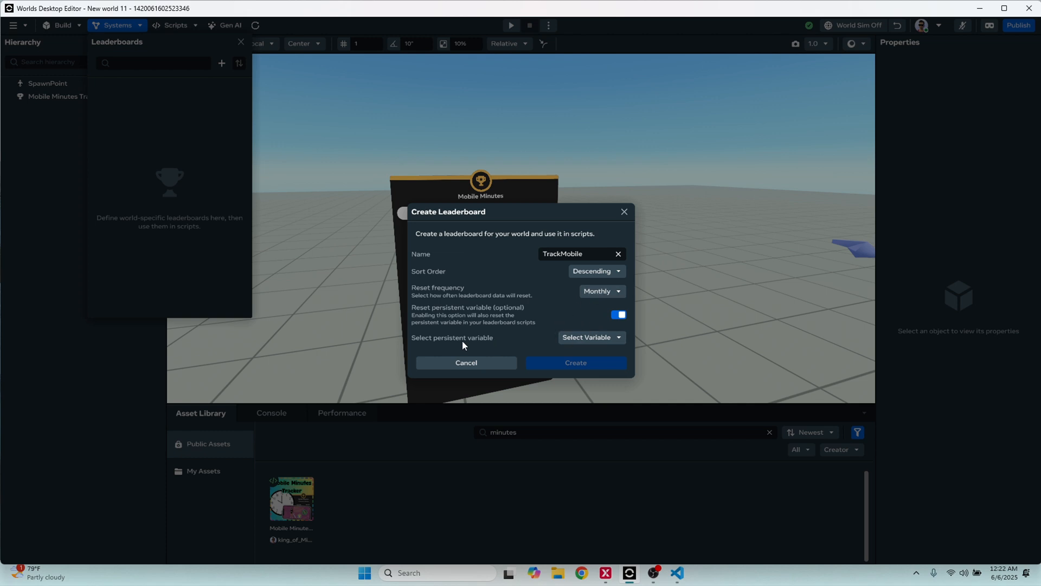
{"action": "left_click", "coordinate": [583, 337]}
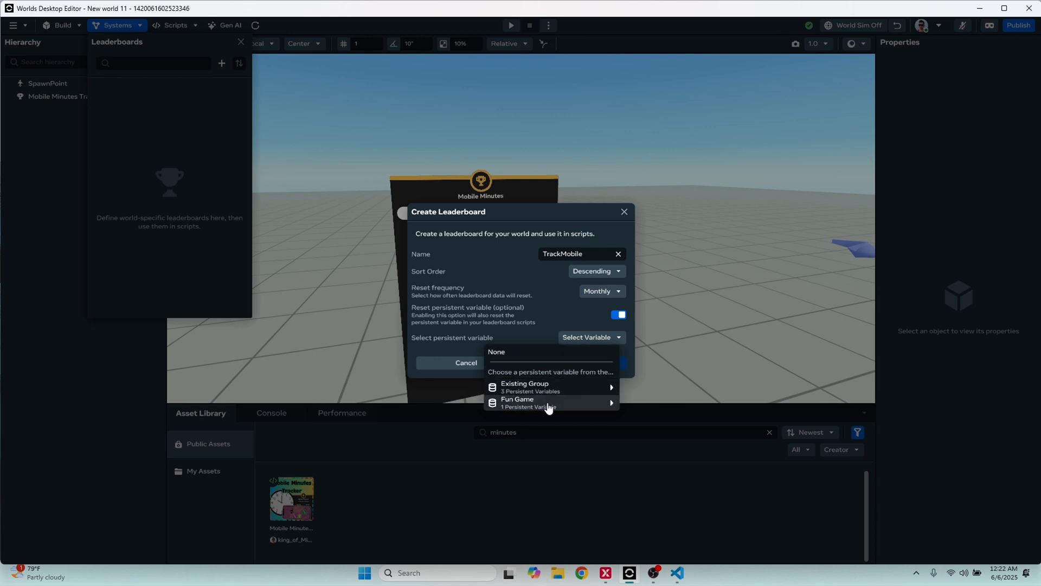
{"action": "left_click", "coordinate": [509, 412]}
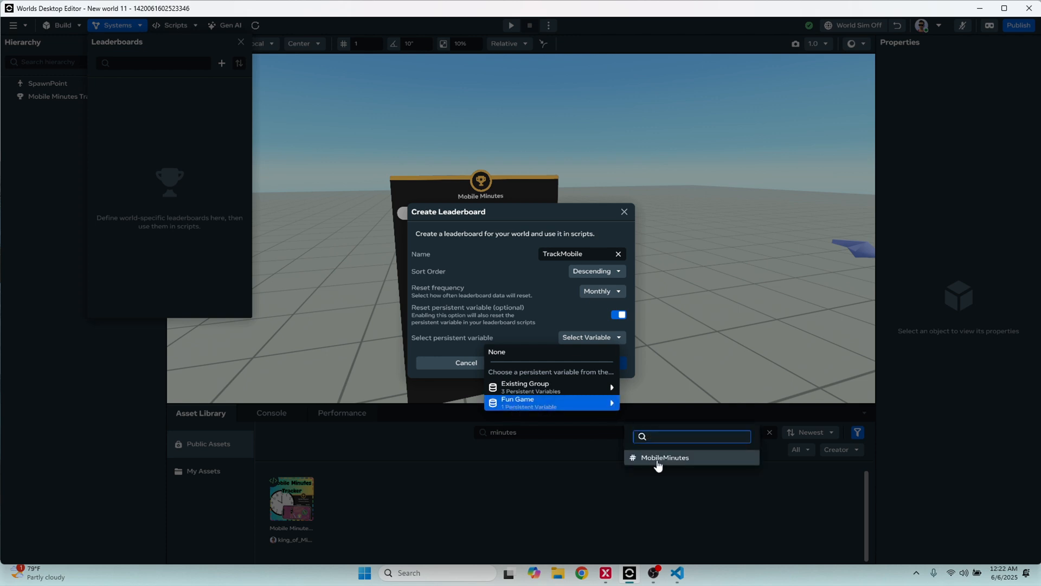
{"action": "left_click", "coordinate": [658, 458]}
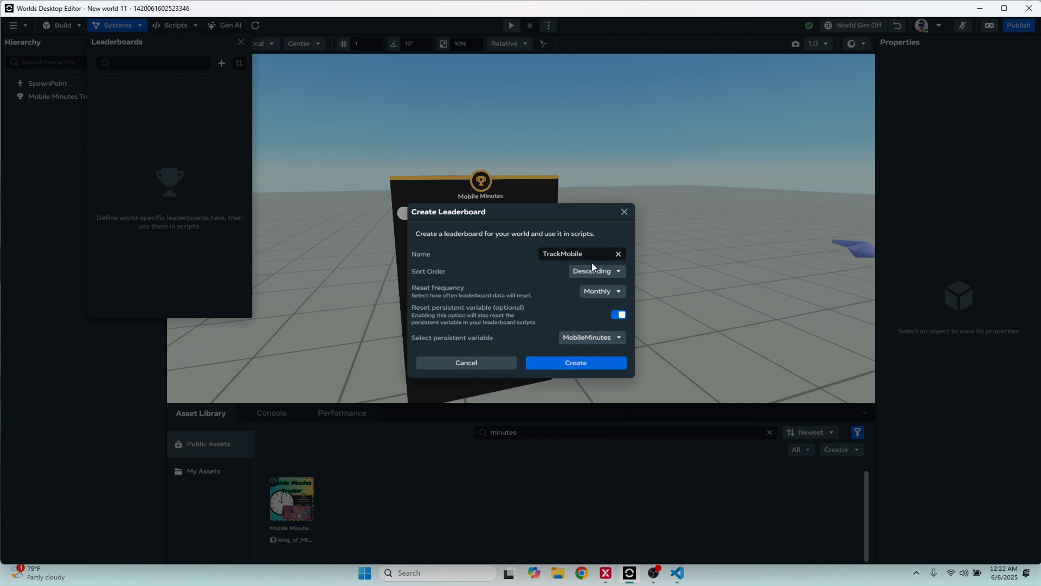
{"action": "left_click", "coordinate": [566, 365]}
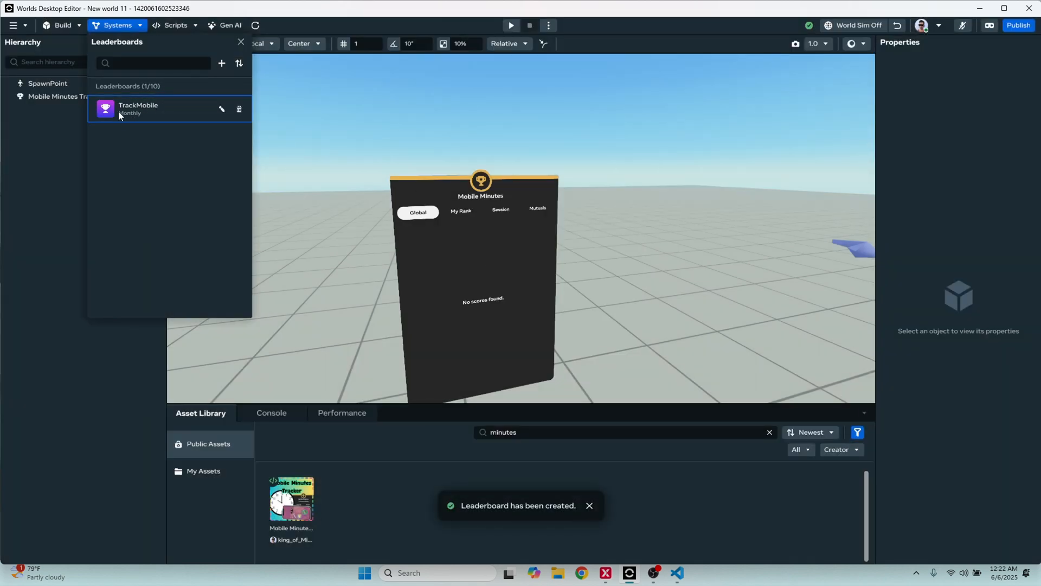
Close the leaderboards list and assign TrackMobile as the leaderboard of the Mobile Minutes Tracker & Leaderboard object
{"action": "left_click", "coordinate": [241, 42]}
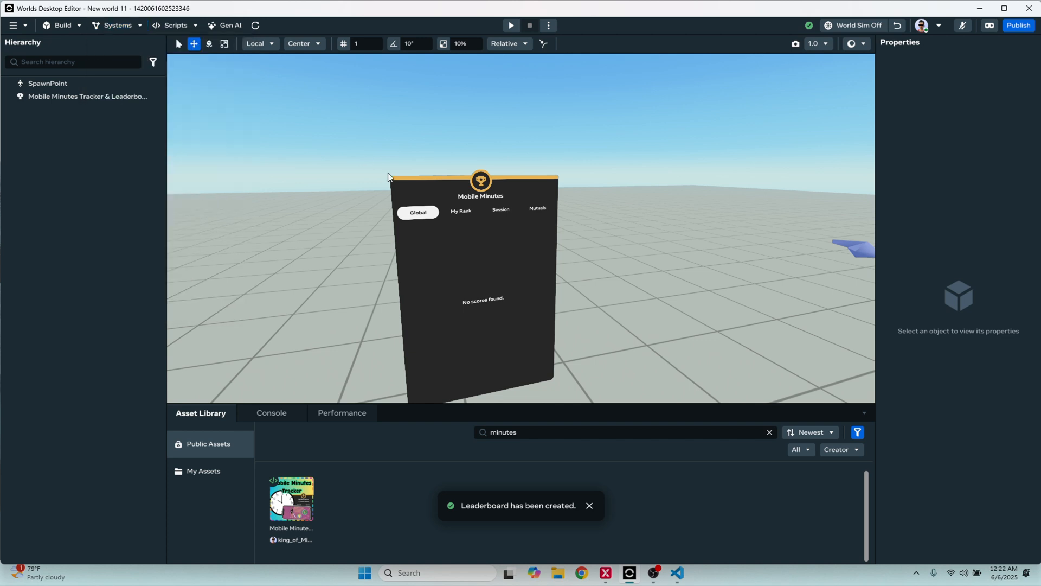
{"action": "left_click", "coordinate": [424, 187]}
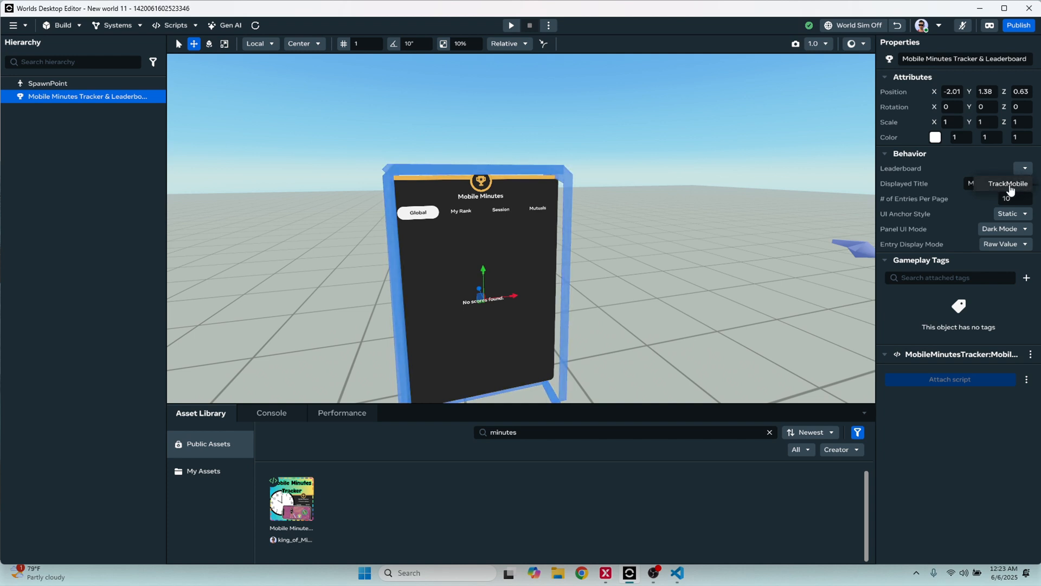
{"action": "left_click", "coordinate": [1009, 185]}
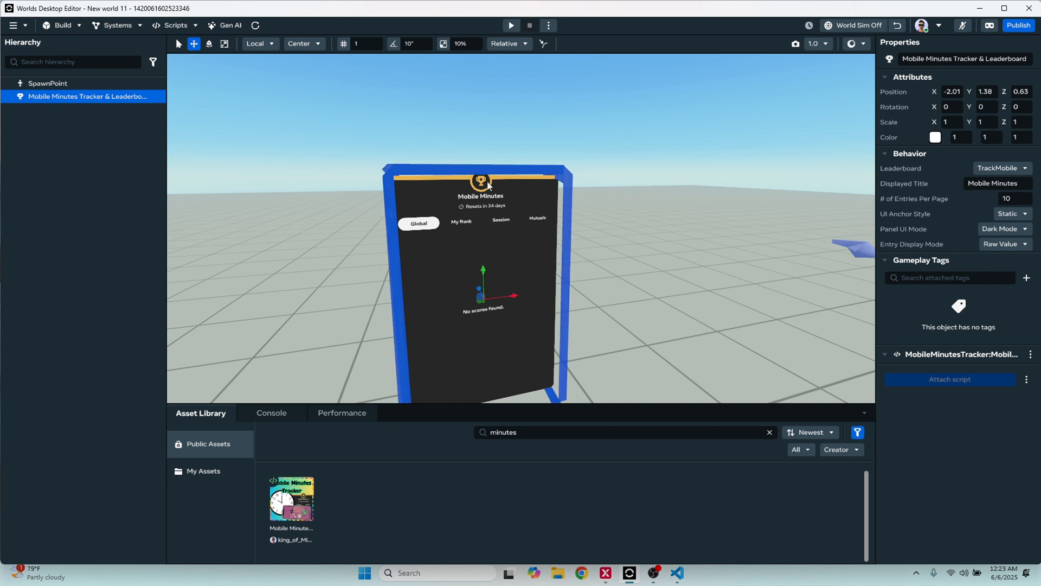
Change the leaderboard object's displayed title to "Monthly Contest Mobile" and look at it on the board
{"action": "left_click", "coordinate": [1021, 184]}
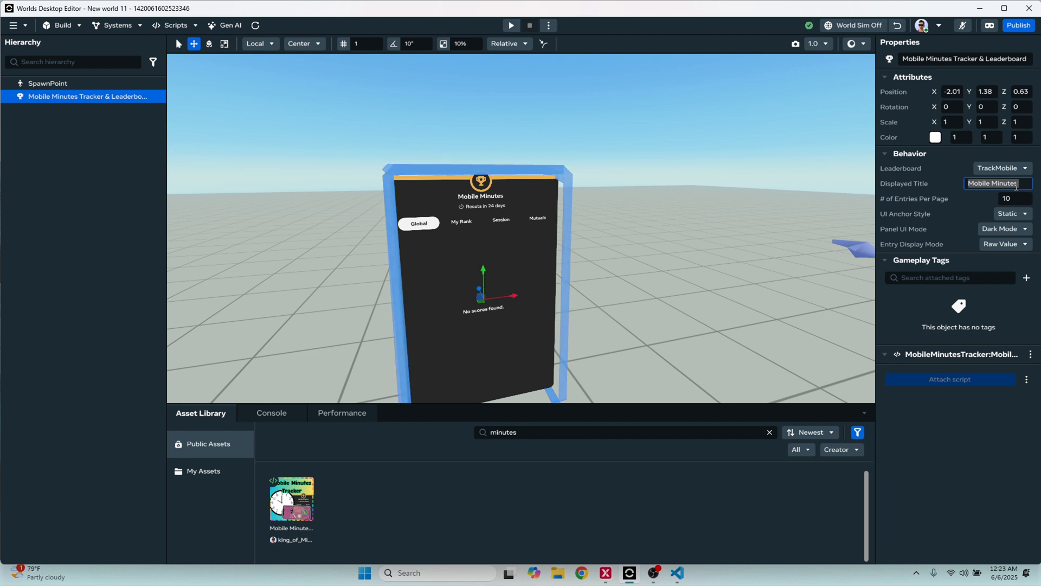
{"action": "type", "text": "Monthly Con"}
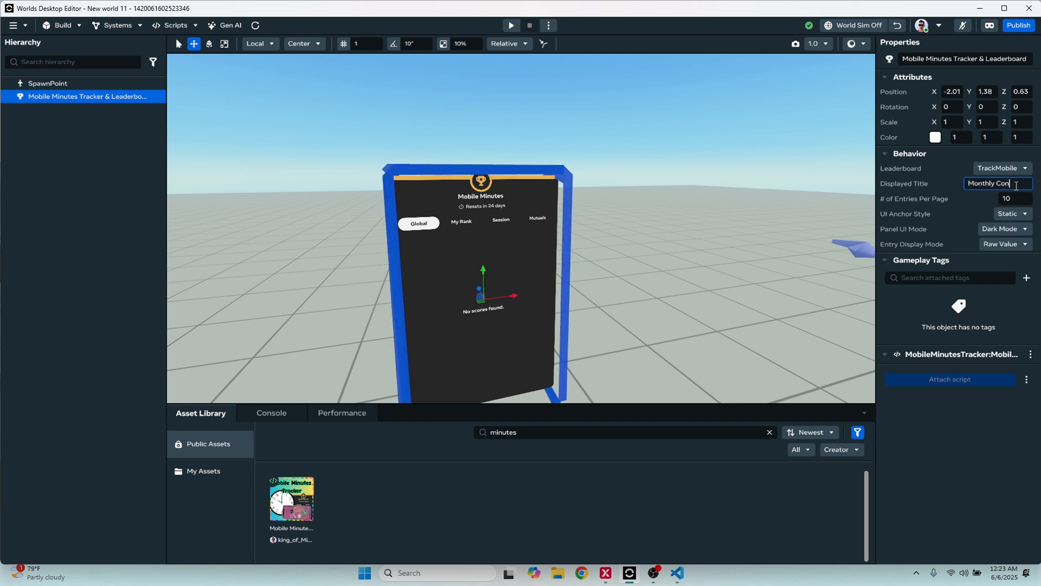
{"action": "type", "text": "test Mobile"}
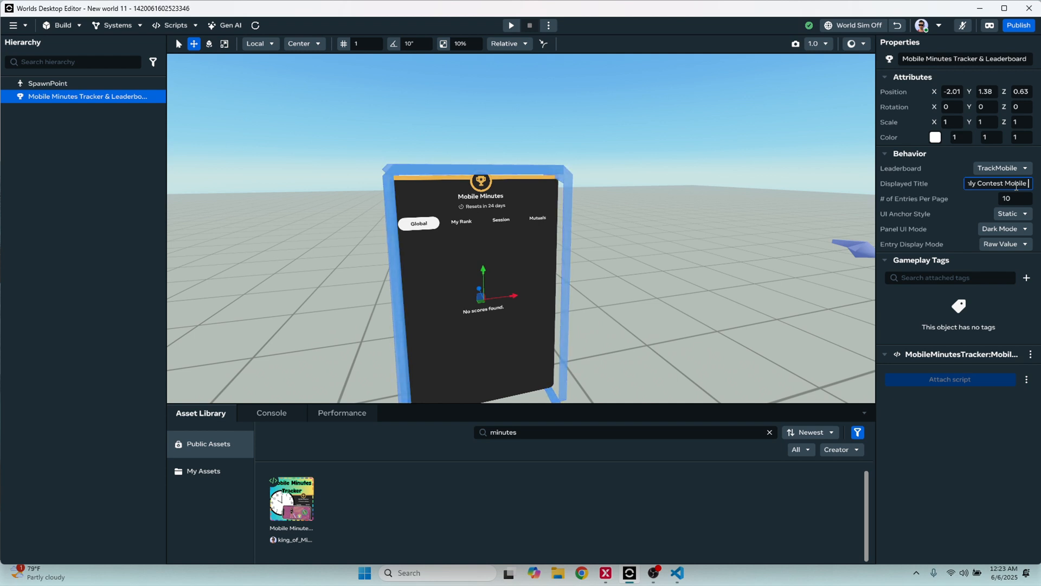
{"action": "key", "text": "Return"}
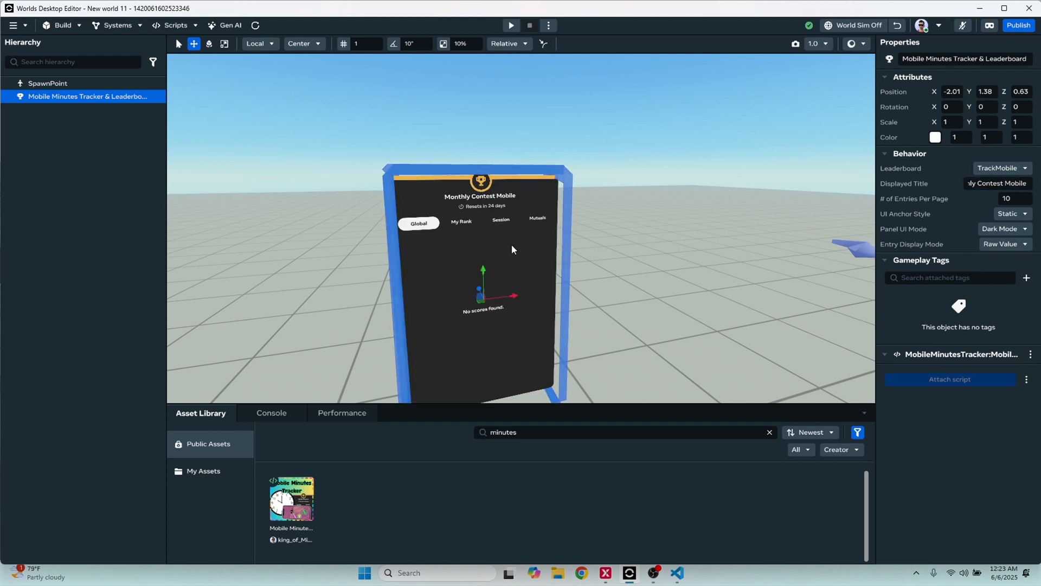
{"action": "scroll", "coordinate": [460, 195], "scroll_direction": "up", "scroll_amount": 3}
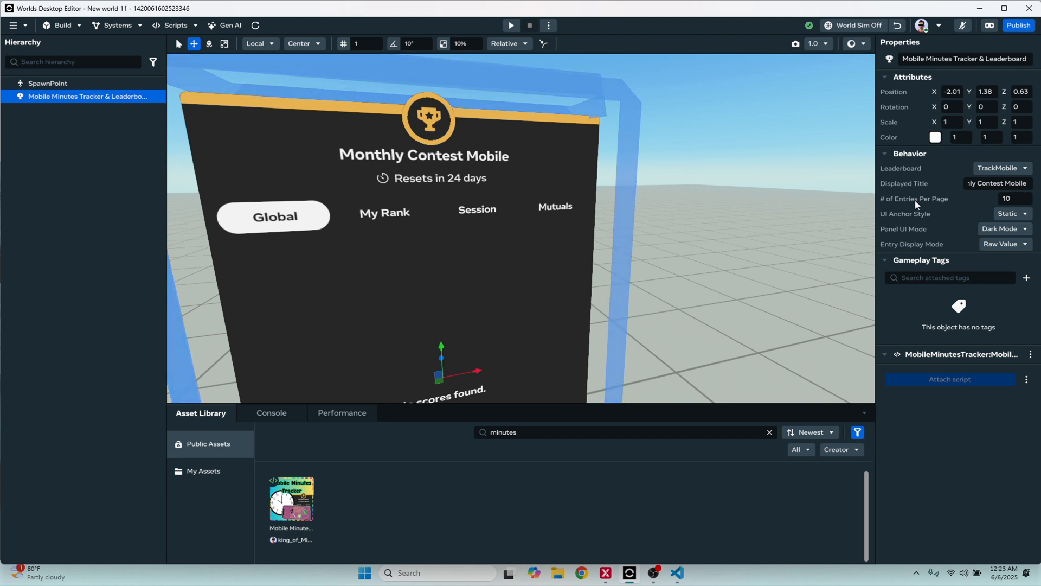
Set the leaderboard object's displayed title to "Monthly Mobile Minutes" and inspect it on the board
{"action": "left_click", "coordinate": [1029, 183]}
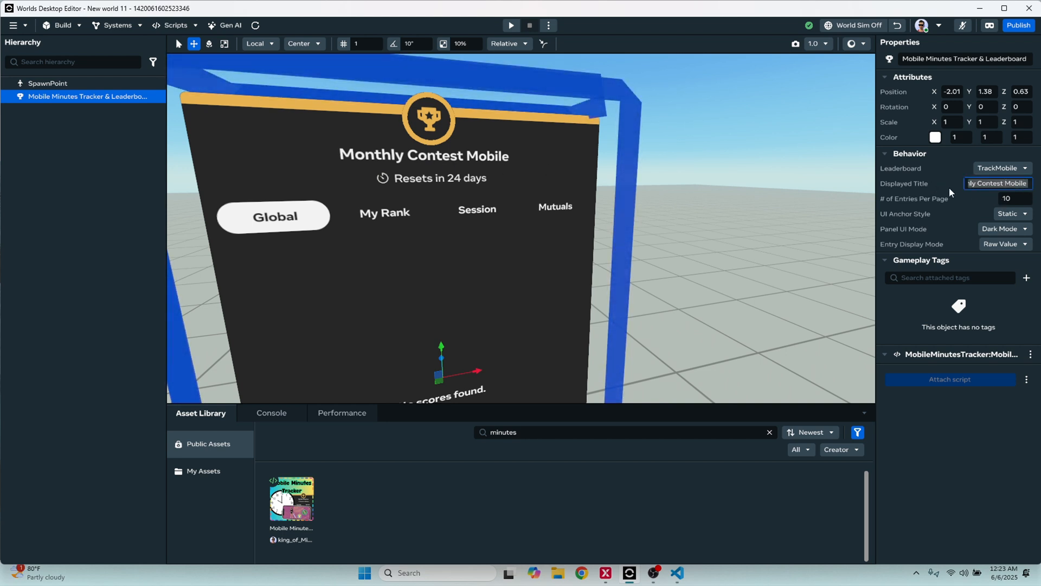
{"action": "type", "text": "Monthly "}
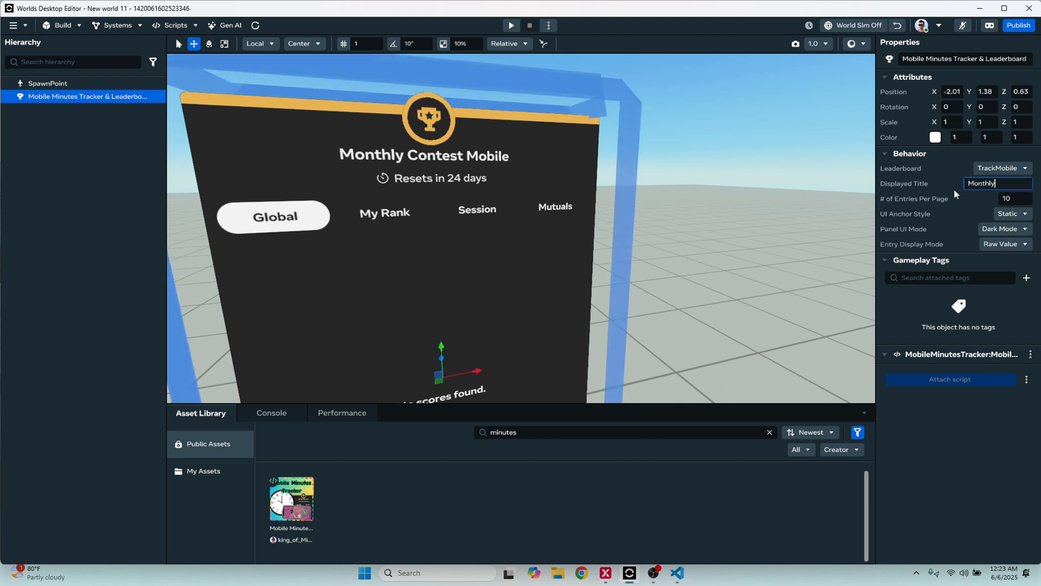
{"action": "type", "text": "Mobile Minutes"}
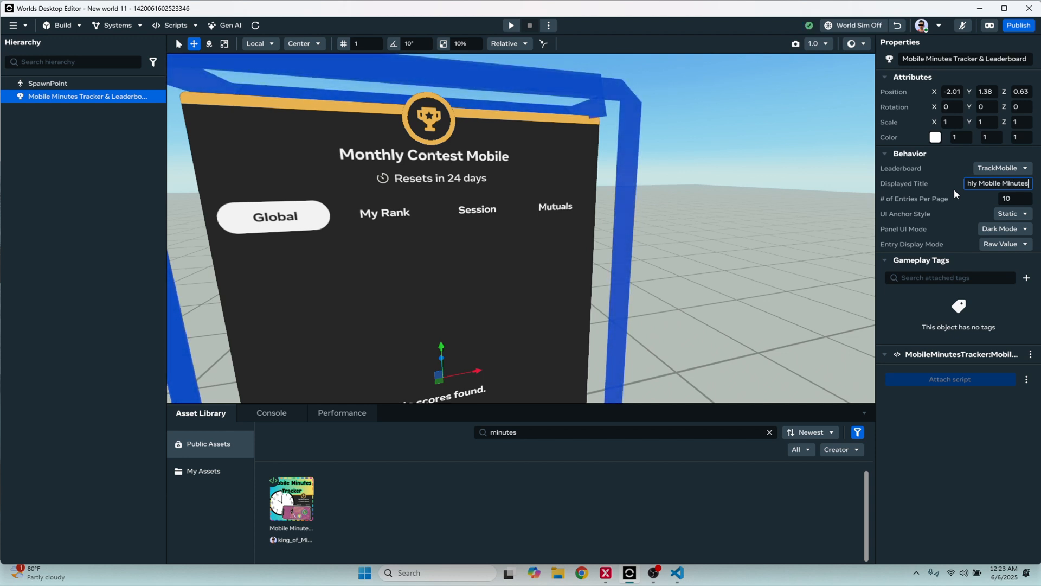
{"action": "key", "text": "Return"}
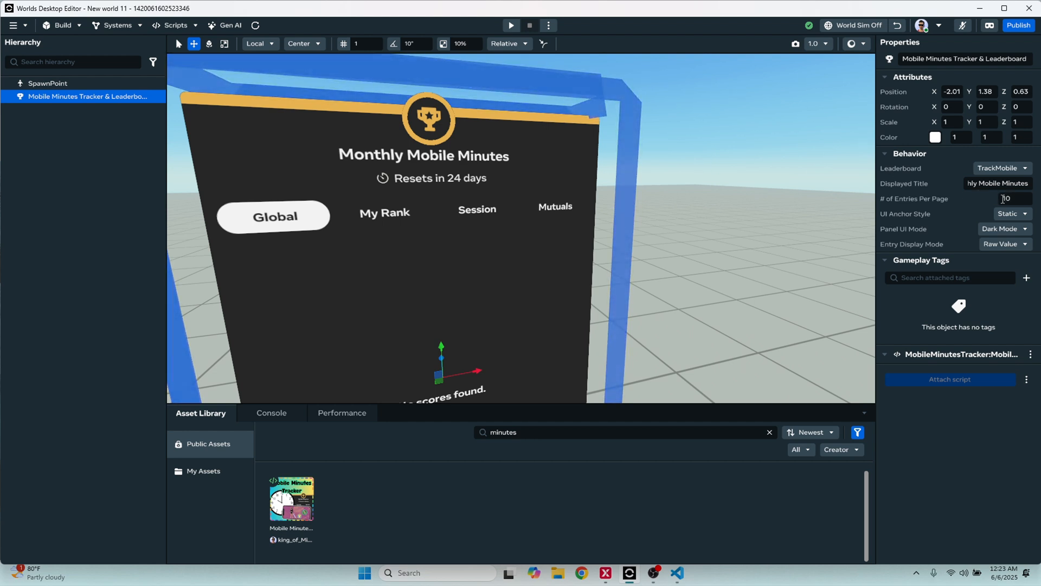
{"action": "scroll", "coordinate": [587, 233], "scroll_direction": "down", "scroll_amount": 3}
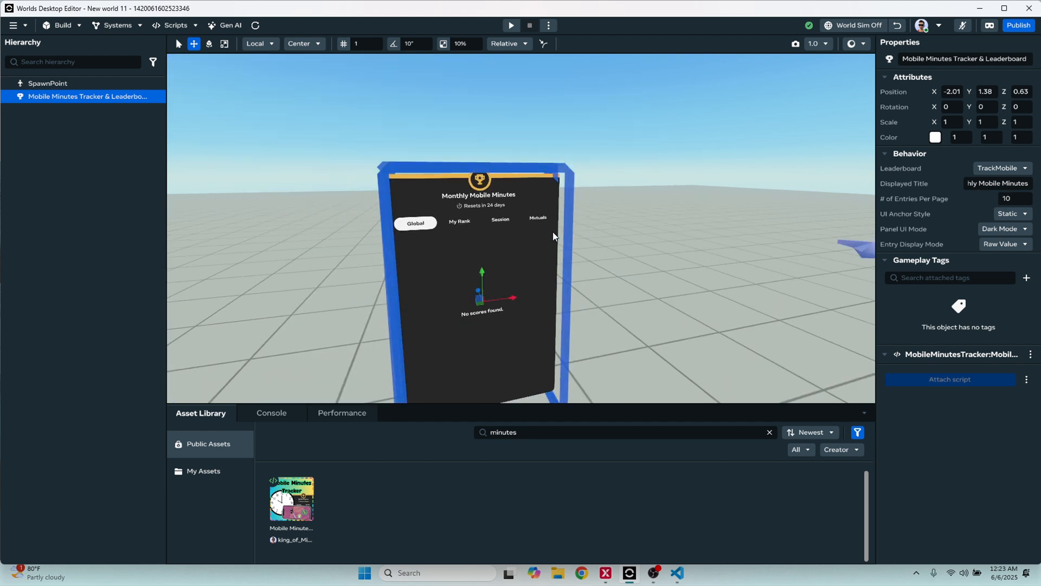
{"action": "scroll", "coordinate": [552, 233], "scroll_direction": "up", "scroll_amount": 5}
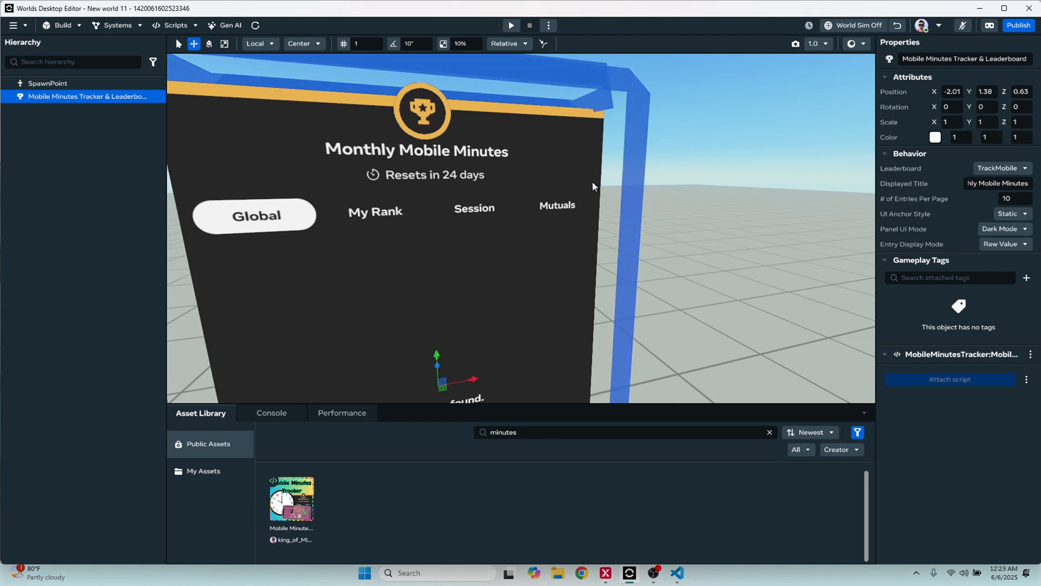
Set the leaderboard object's UI anchor style to Billboard and deselect the object
{"action": "left_click", "coordinate": [1011, 198]}
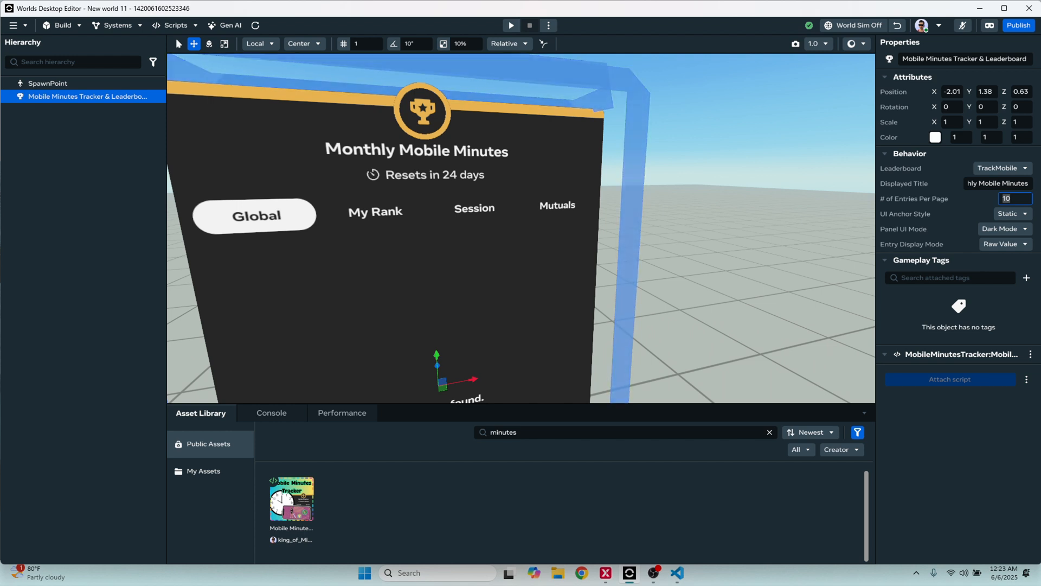
{"action": "scroll", "coordinate": [353, 213], "scroll_direction": "down", "scroll_amount": 5}
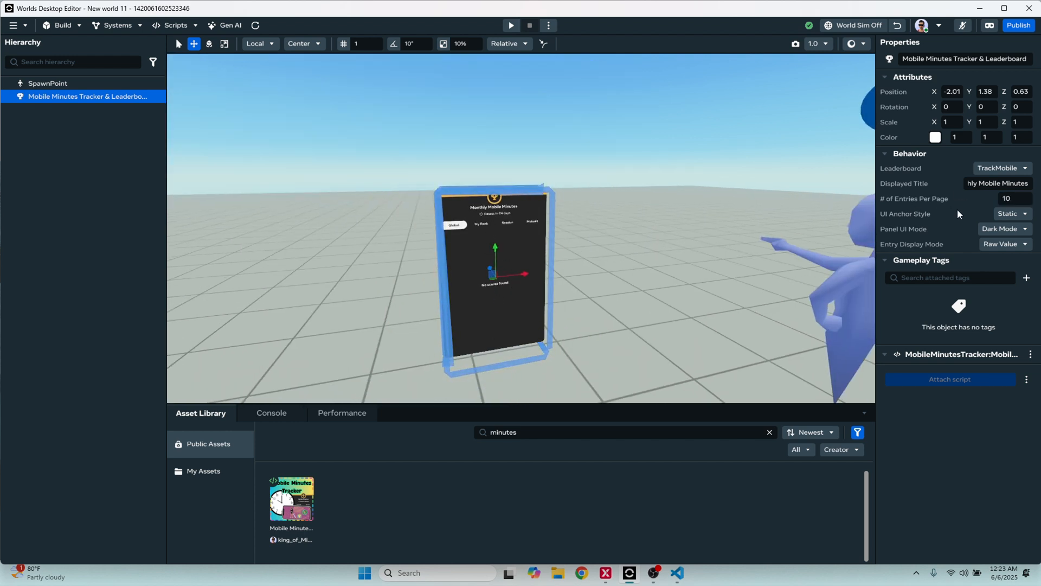
{"action": "left_click", "coordinate": [1006, 213]}
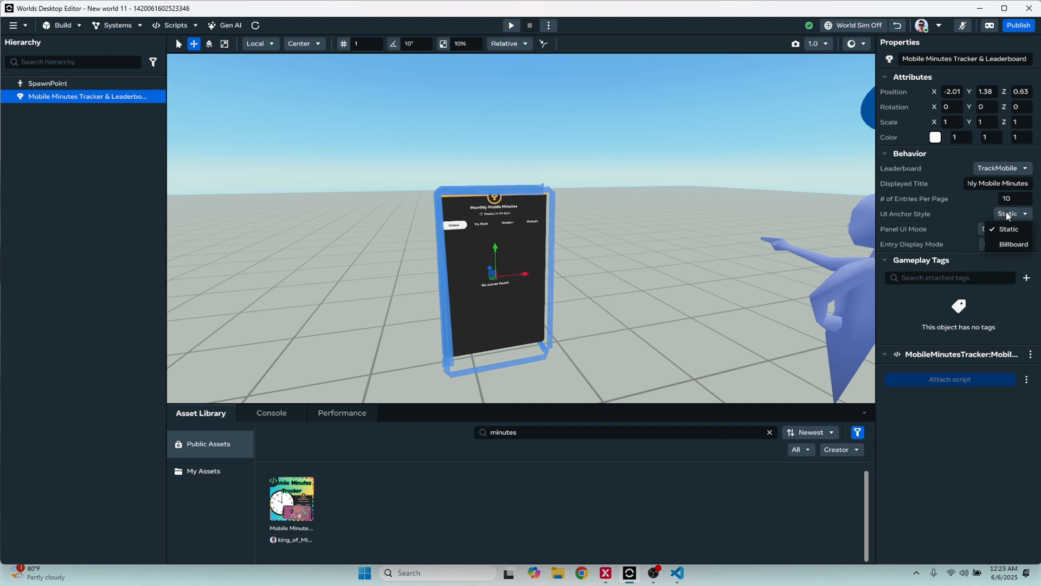
{"action": "left_click", "coordinate": [1015, 244]}
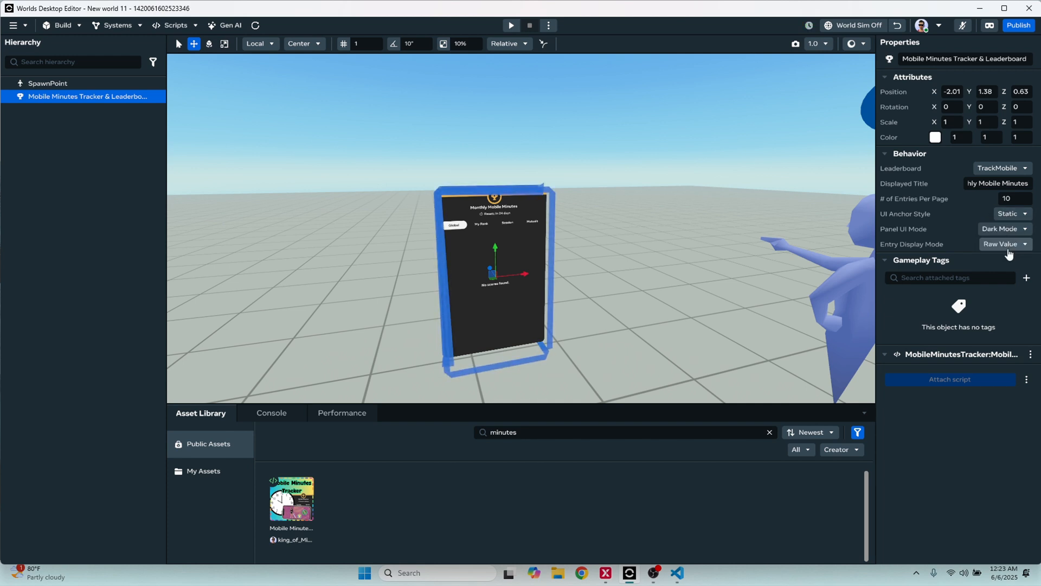
{"action": "left_click", "coordinate": [686, 201]}
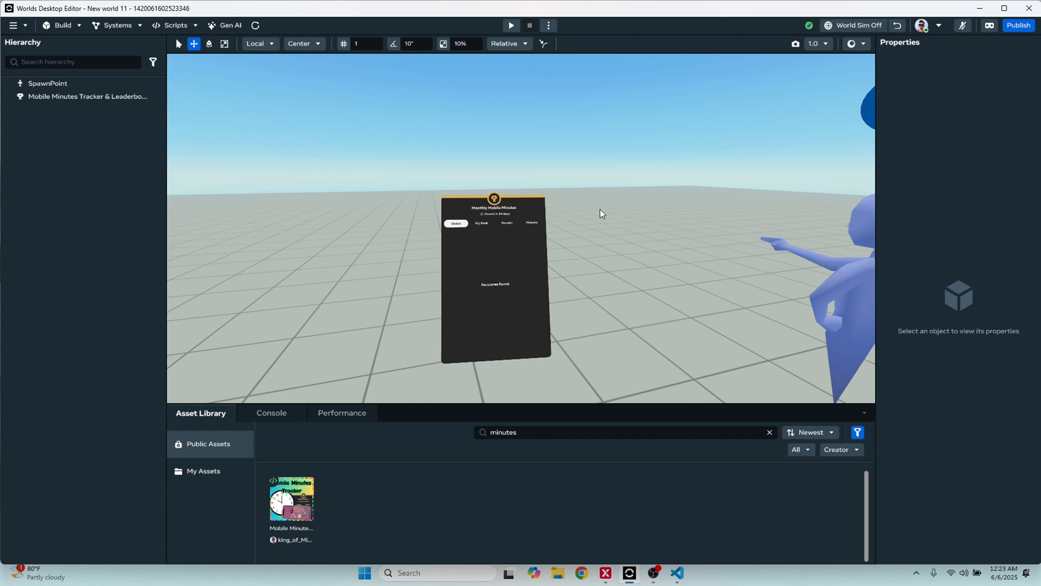
Turn on the world simulation and start a preview of the world
{"action": "scroll", "coordinate": [600, 211], "scroll_direction": "down", "scroll_amount": 3}
{"action": "left_click", "coordinate": [854, 25]}
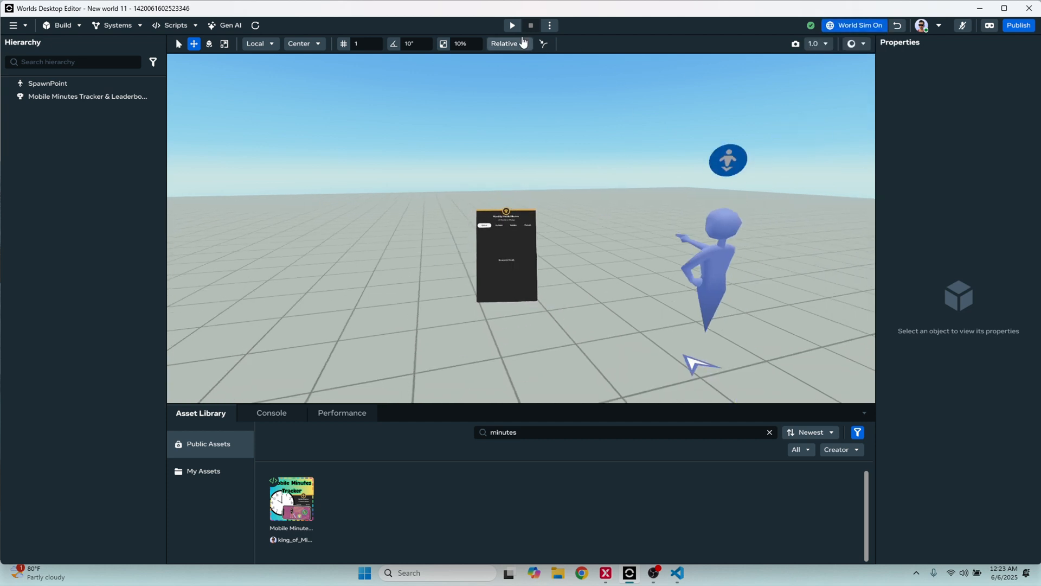
{"action": "left_click", "coordinate": [511, 26]}
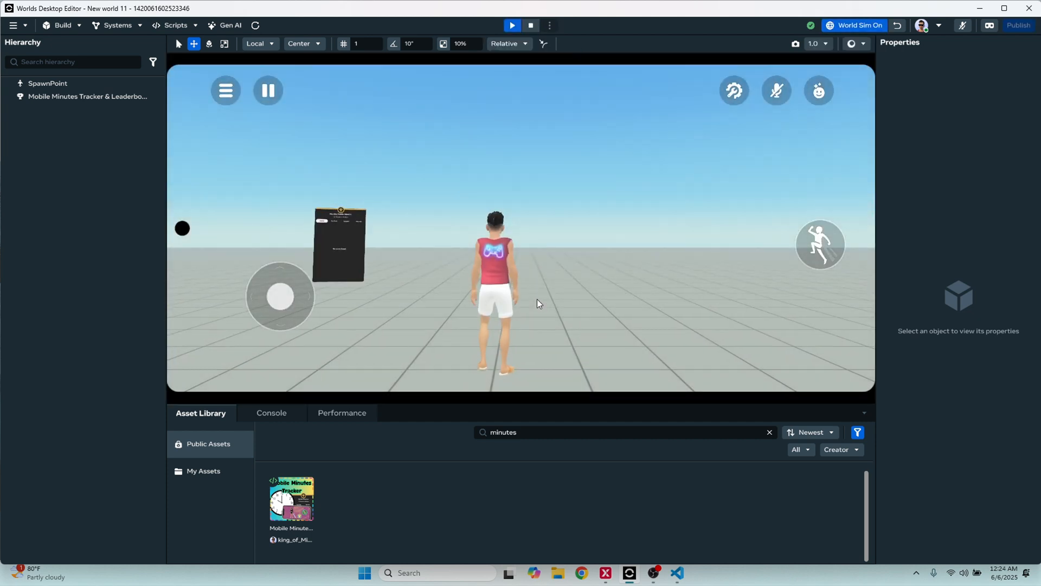
Walk the avatar around the leaderboard in the preview to check its facing, and exit the preview with world simulation off
{"action": "key", "text": "a"}
{"action": "key", "text": "w"}
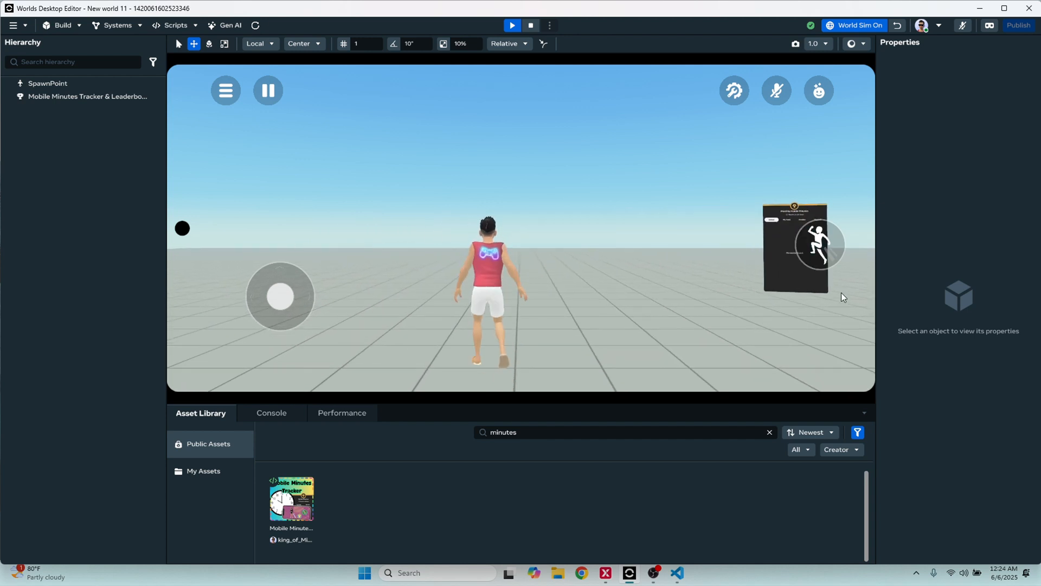
{"action": "key", "text": "d"}
{"action": "key", "text": "s"}
{"action": "left_click_drag", "start_coordinate": [473, 262], "coordinate": [508, 258]}
{"action": "key", "text": "w"}
{"action": "key", "text": "d"}
{"action": "key", "text": "a"}
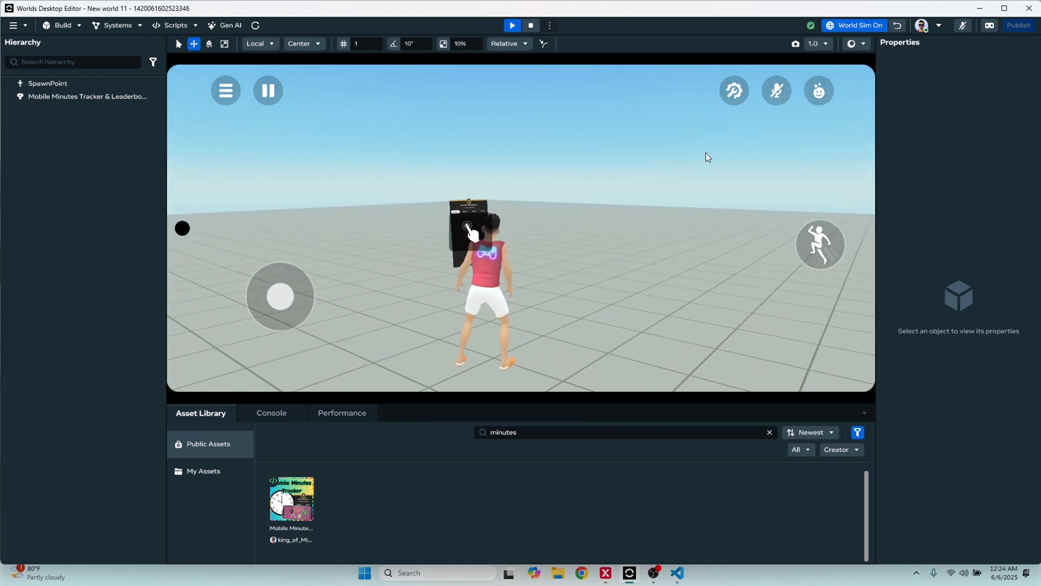
{"action": "key", "text": "Escape"}
{"action": "left_click", "coordinate": [848, 26]}
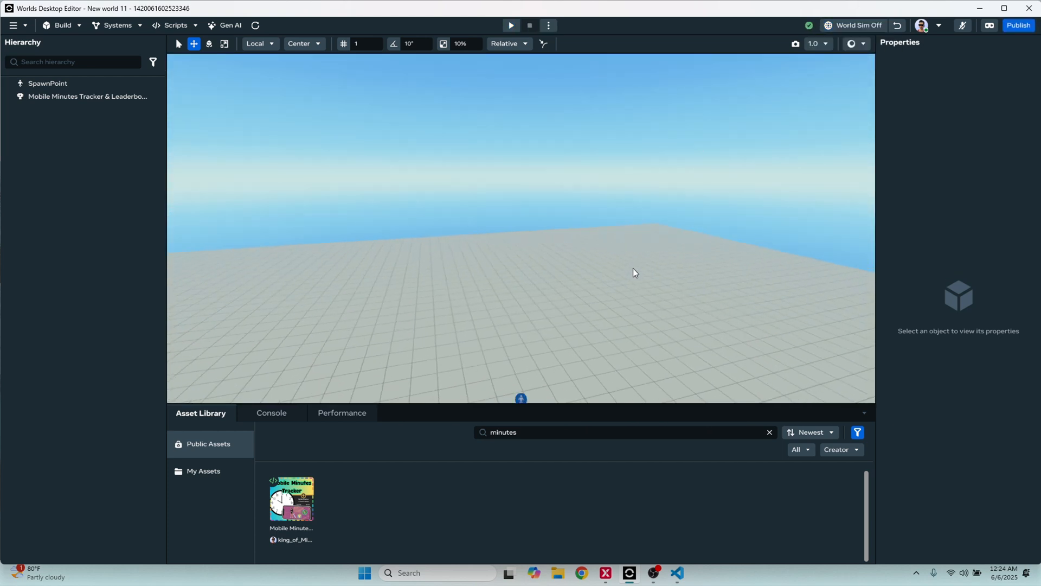
Set the Mobile Minutes Tracker & Leaderboard object's UI anchor style to Static
{"action": "scroll", "coordinate": [456, 319], "scroll_direction": "up", "scroll_amount": 3}
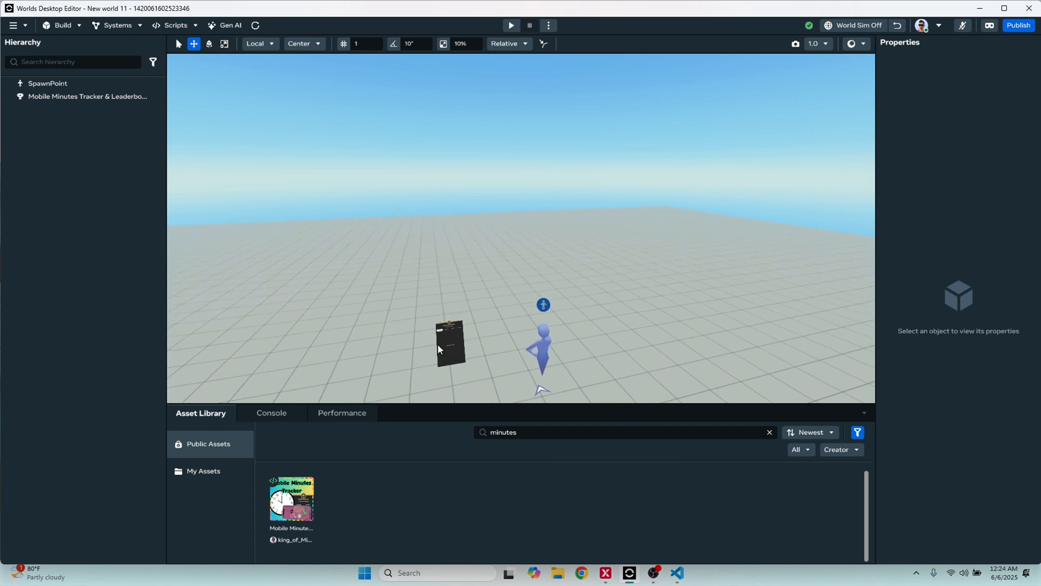
{"action": "left_click", "coordinate": [439, 344]}
{"action": "left_click", "coordinate": [1008, 213]}
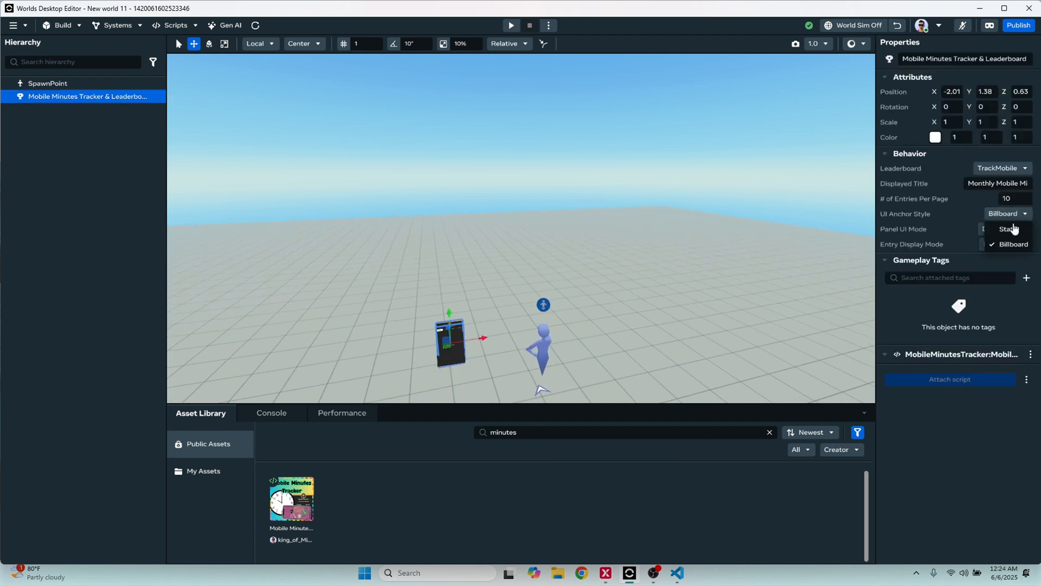
{"action": "left_click", "coordinate": [1006, 229]}
{"action": "middle_click_drag", "start_coordinate": [753, 242], "coordinate": [805, 243]}
{"action": "scroll", "coordinate": [736, 243], "scroll_direction": "up", "scroll_amount": 1}
{"action": "scroll", "coordinate": [871, 233], "scroll_direction": "up", "scroll_amount": 2}
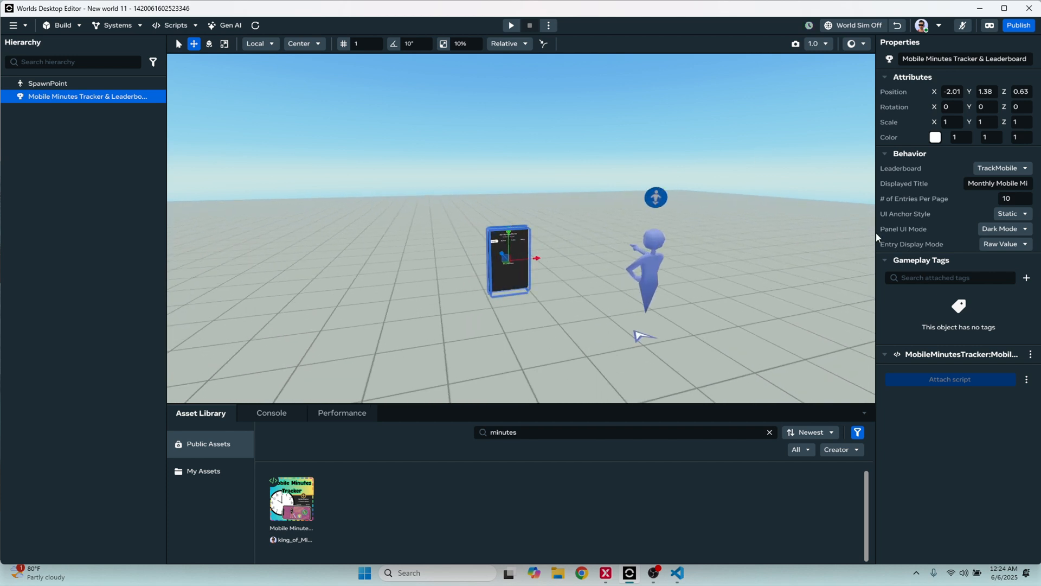
Keep the leaderboard's panel UI mode on Dark Mode and its entry display mode on Raw Value
{"action": "left_click", "coordinate": [1004, 228]}
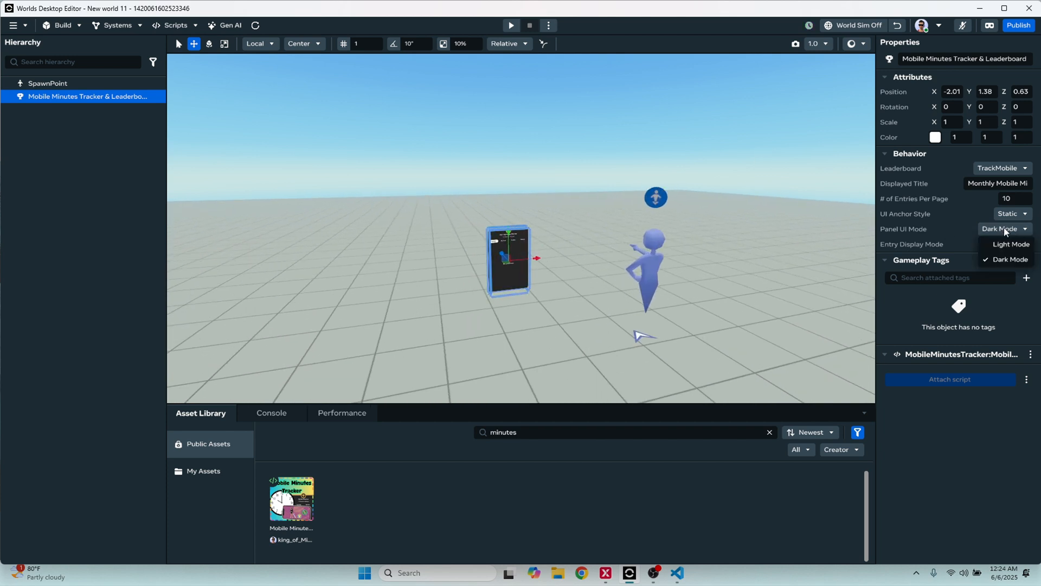
{"action": "left_click", "coordinate": [1007, 257]}
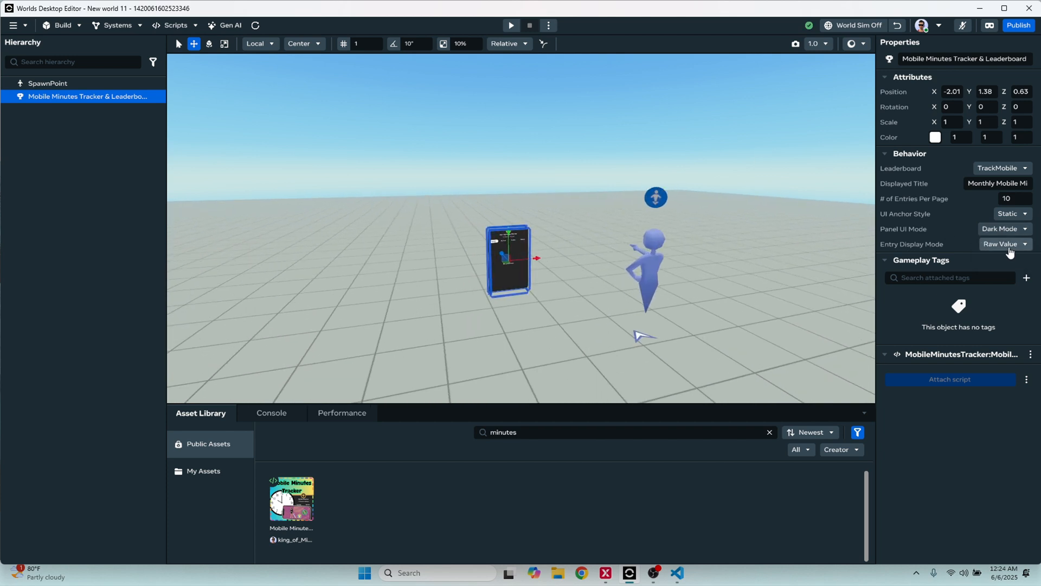
{"action": "left_click", "coordinate": [1010, 247]}
{"action": "left_click", "coordinate": [1010, 248]}
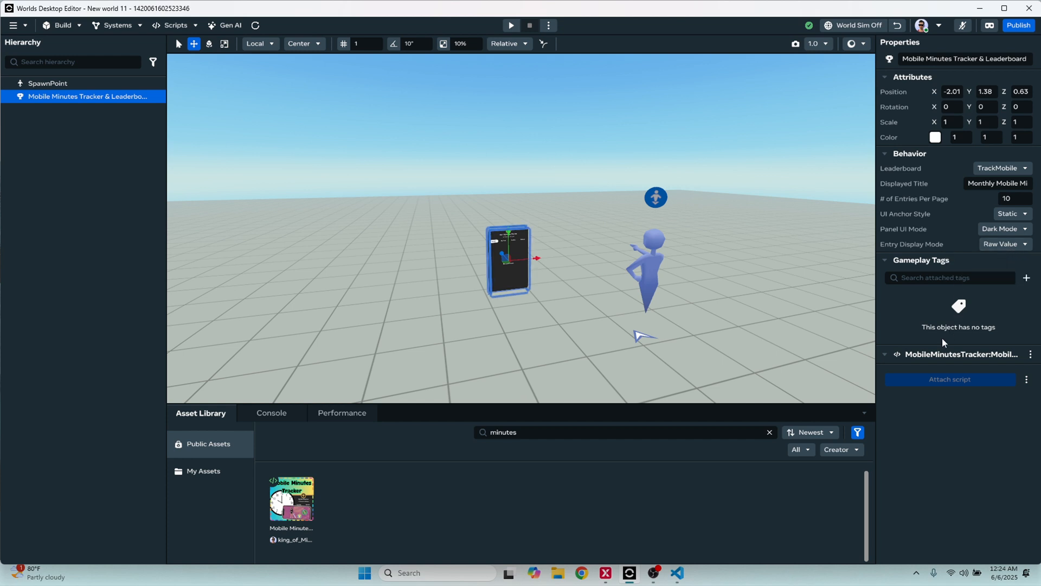
Deselect the leaderboard object and examine the board's face up close
{"action": "left_click", "coordinate": [526, 226]}
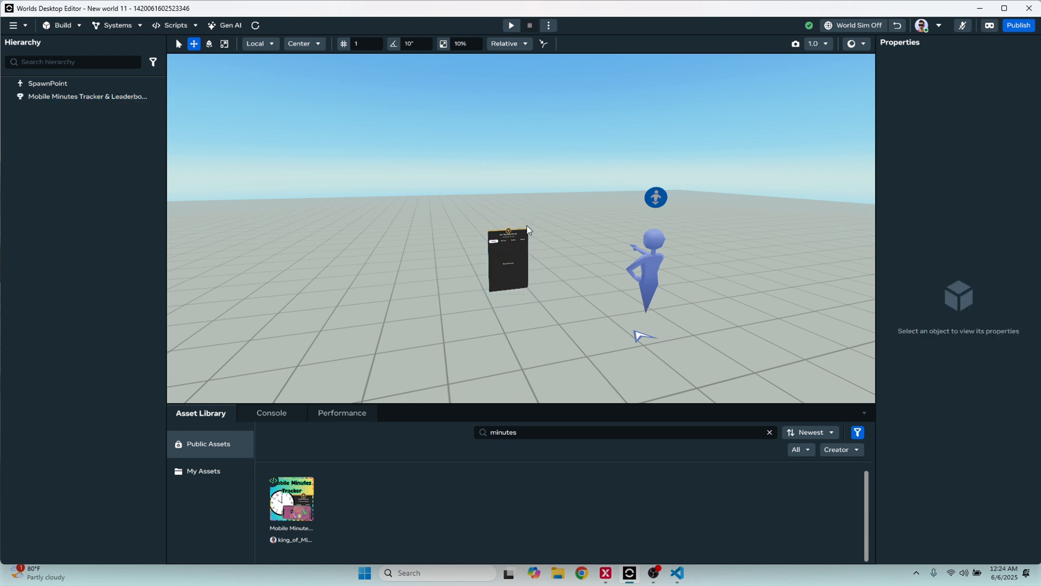
{"action": "scroll", "coordinate": [480, 188], "scroll_direction": "up", "scroll_amount": 5}
{"action": "scroll", "coordinate": [483, 207], "scroll_direction": "up", "scroll_amount": 3}
{"action": "right_click_drag", "start_coordinate": [488, 204], "coordinate": [460, 192]}
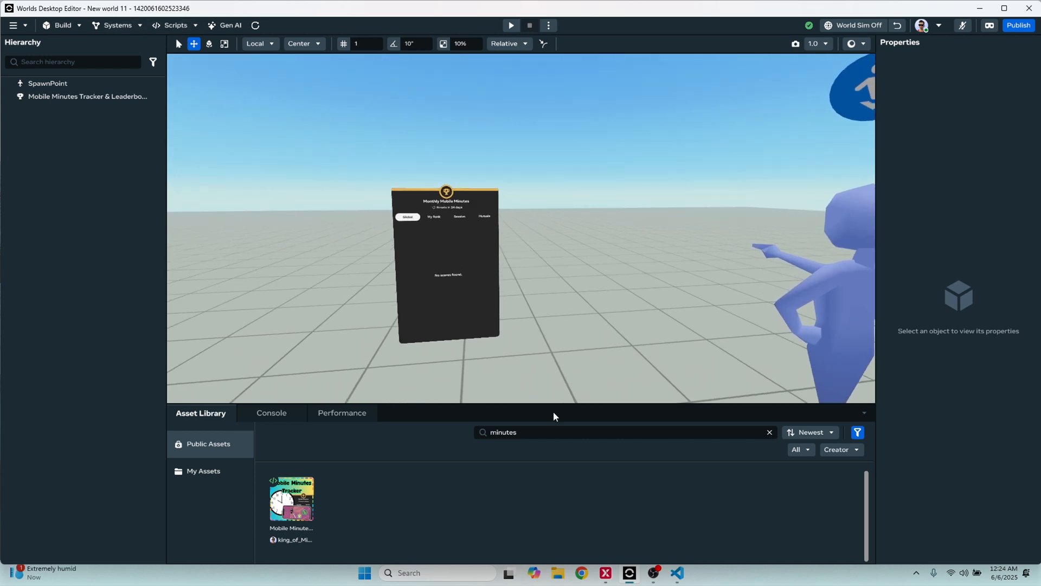
Close the open script editor, reopen the MobileMinutesTracker script in the external editor, and allow the workspace TypeScript version
{"action": "left_click", "coordinate": [678, 574]}
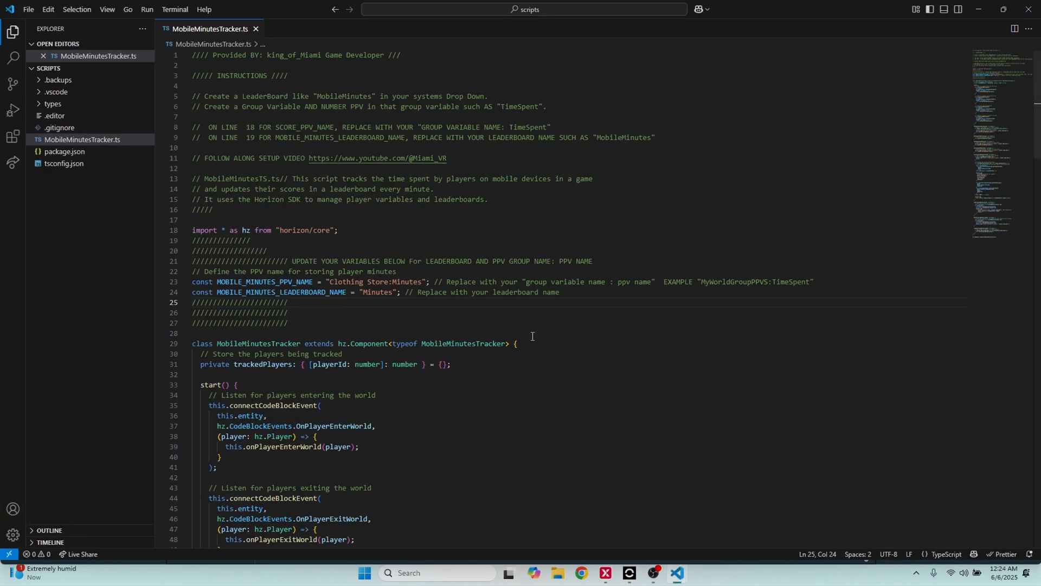
{"action": "left_click", "coordinate": [1029, 9]}
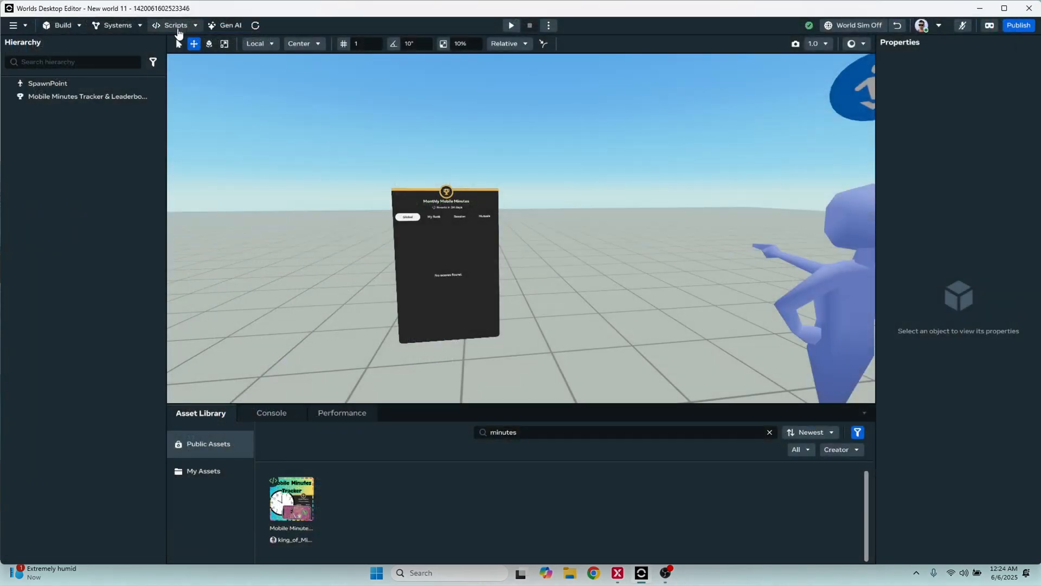
{"action": "left_click", "coordinate": [174, 26]}
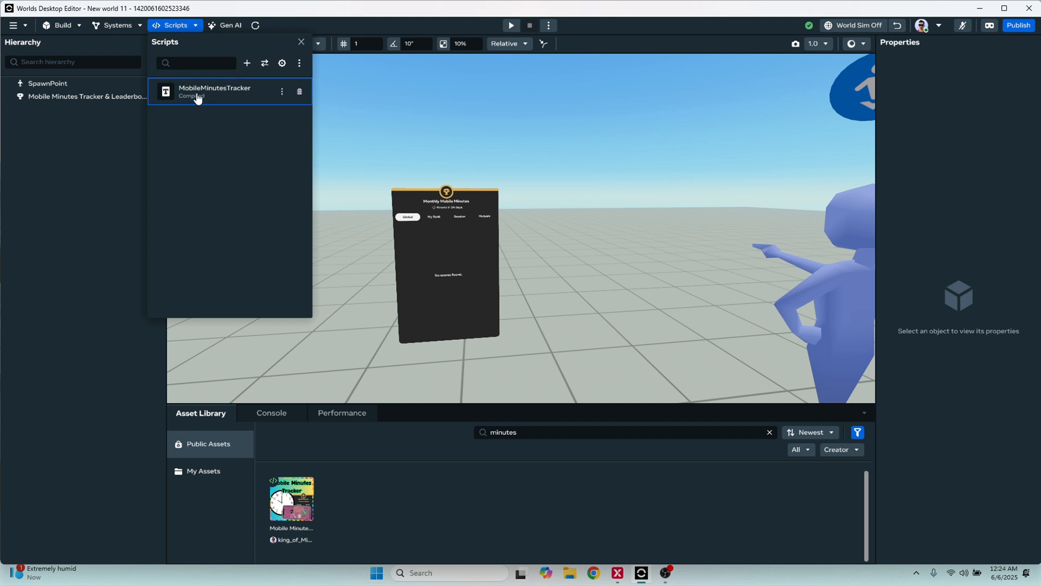
{"action": "left_click", "coordinate": [281, 93]}
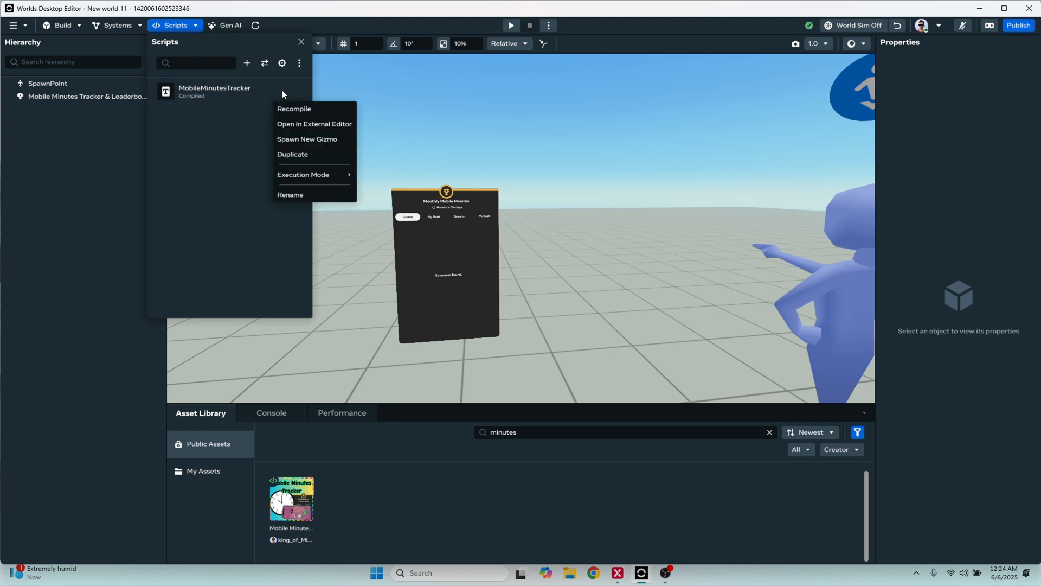
{"action": "left_click", "coordinate": [315, 125]}
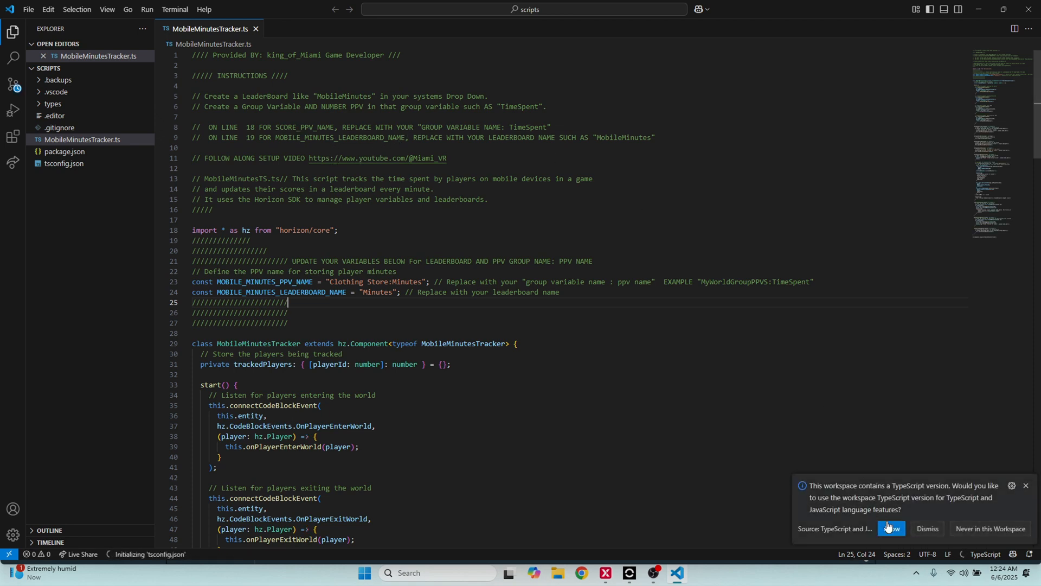
{"action": "left_click", "coordinate": [889, 528]}
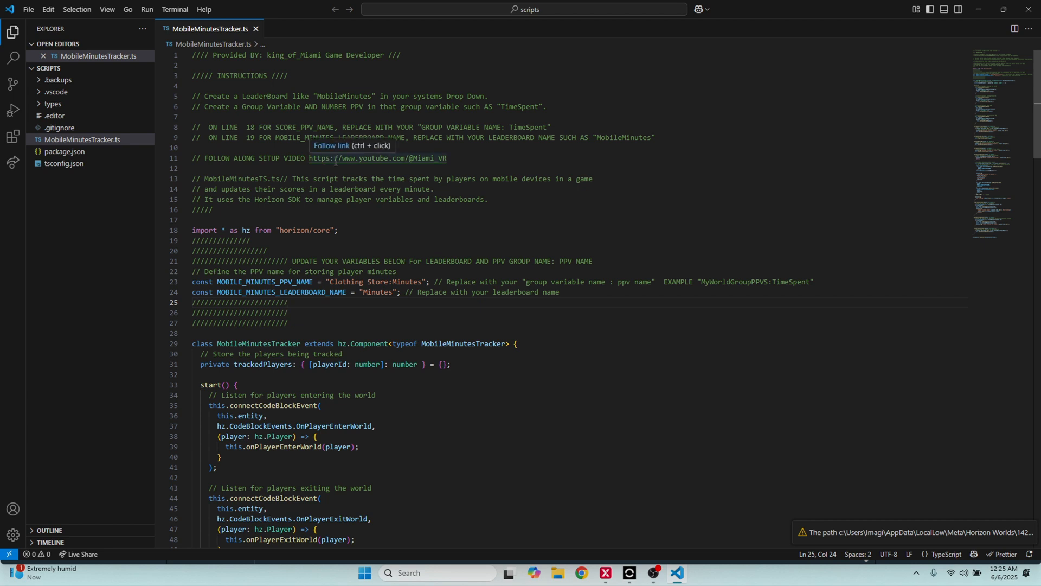
Correct the line numbers in the script's instruction comments to 23 for SCORE_PPV_NAME and 24 for MOBILE_MINUTES_LEADERBOARD_NAME
{"action": "scroll", "coordinate": [397, 171], "scroll_direction": "down", "scroll_amount": 3}
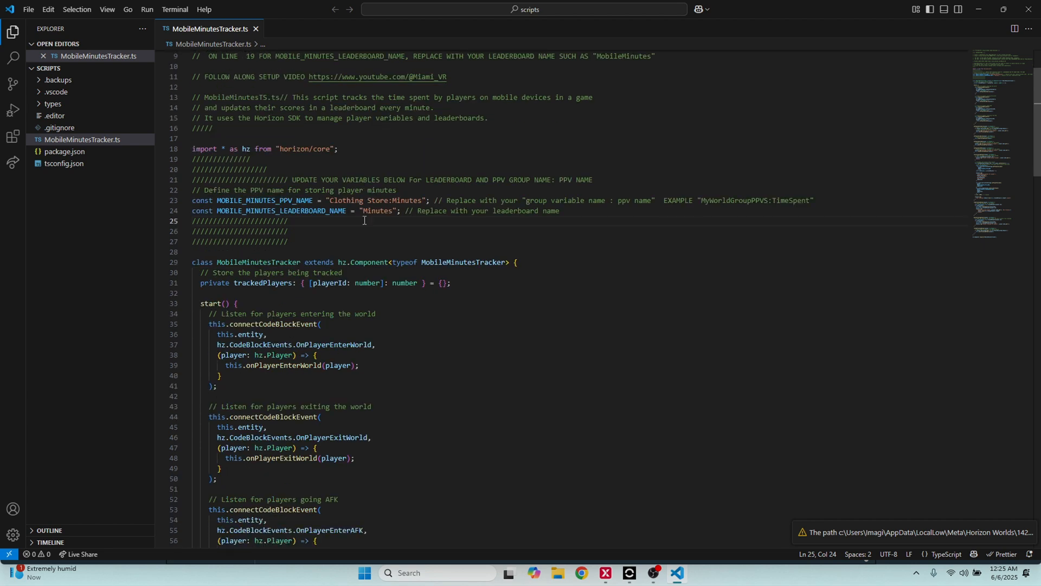
{"action": "scroll", "coordinate": [365, 221], "scroll_direction": "up", "scroll_amount": 3}
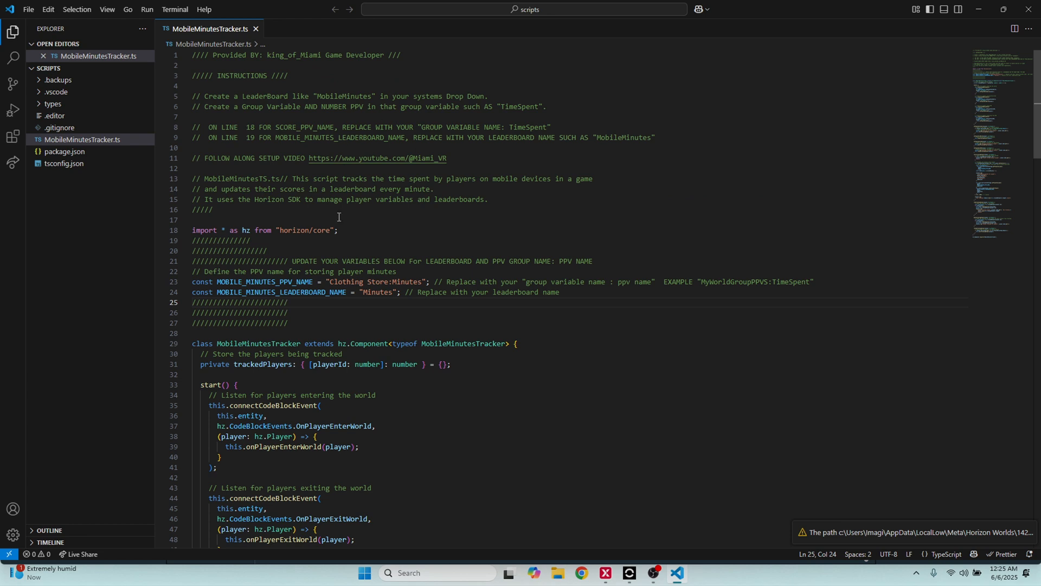
{"action": "left_click", "coordinate": [256, 128]}
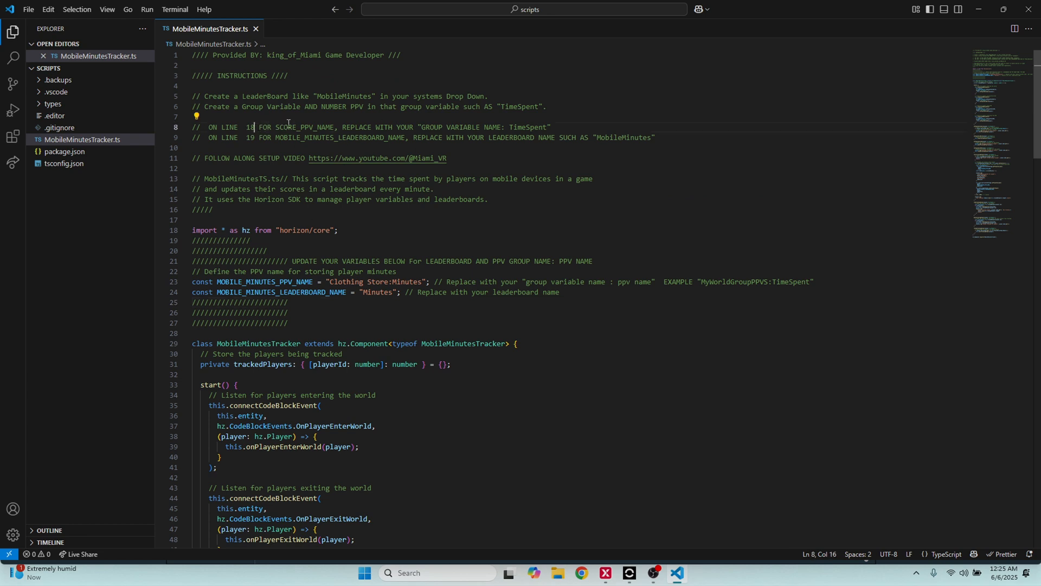
{"action": "key", "text": "BackSpace"}
{"action": "key", "text": "BackSpace"}
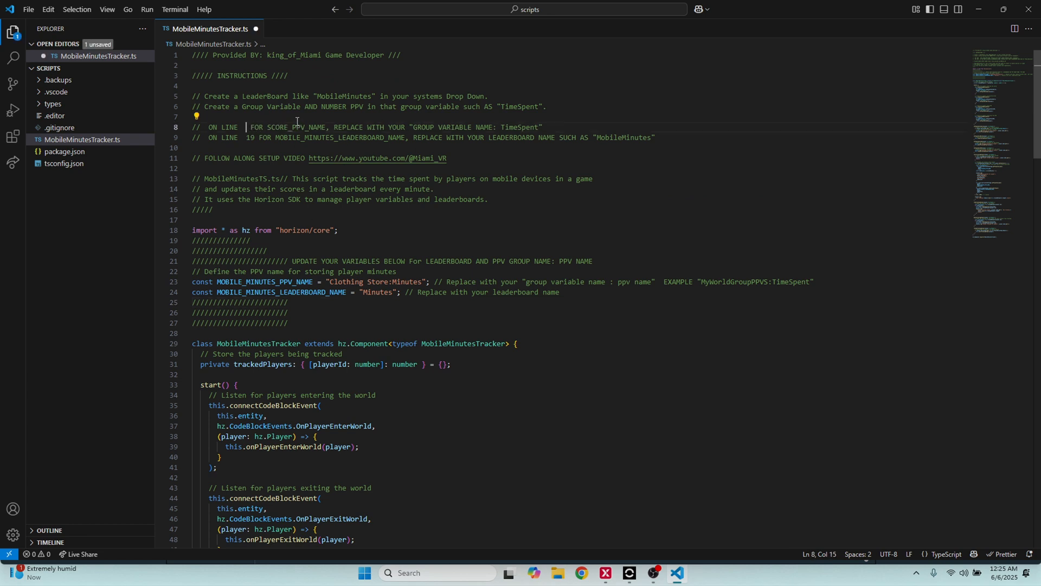
{"action": "type", "text": "23"}
{"action": "key", "text": "BackSpace"}
{"action": "key", "text": "BackSpace"}
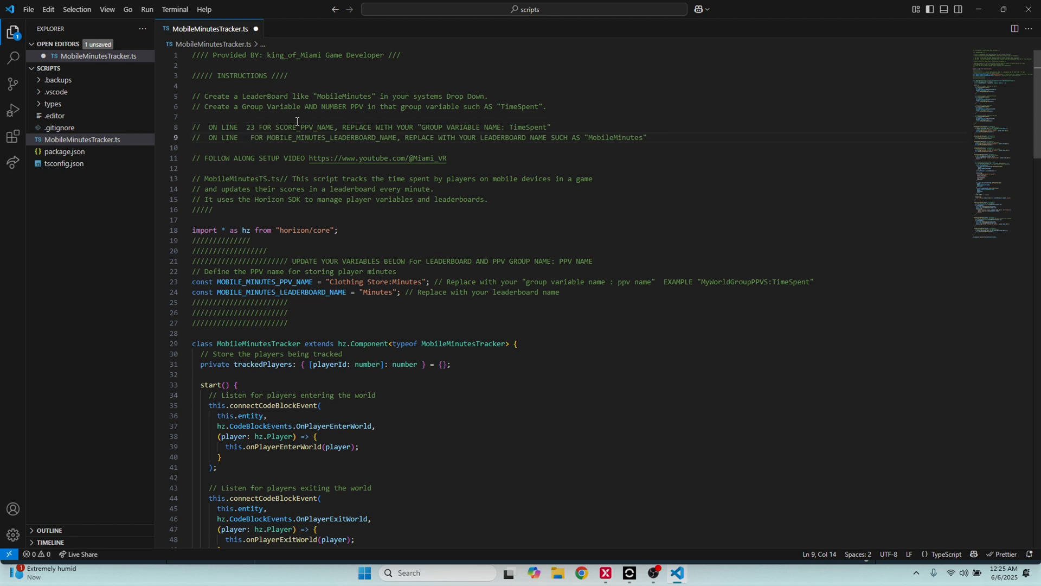
{"action": "type", "text": "24"}
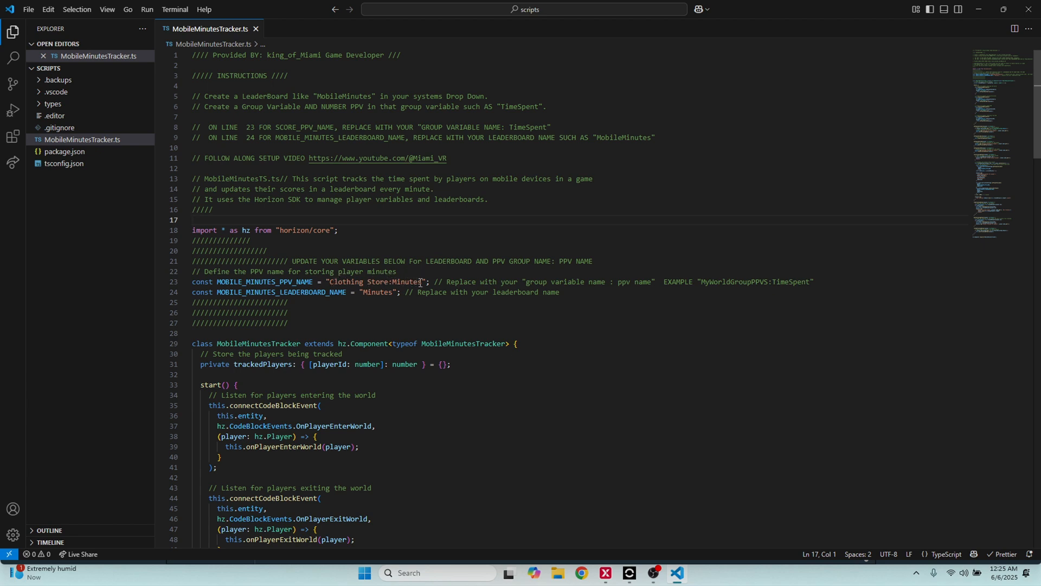
Review the script's instructions for creating the leaderboard and group variable, and the PPV name assigned on line 23
{"action": "left_click", "coordinate": [388, 283]}
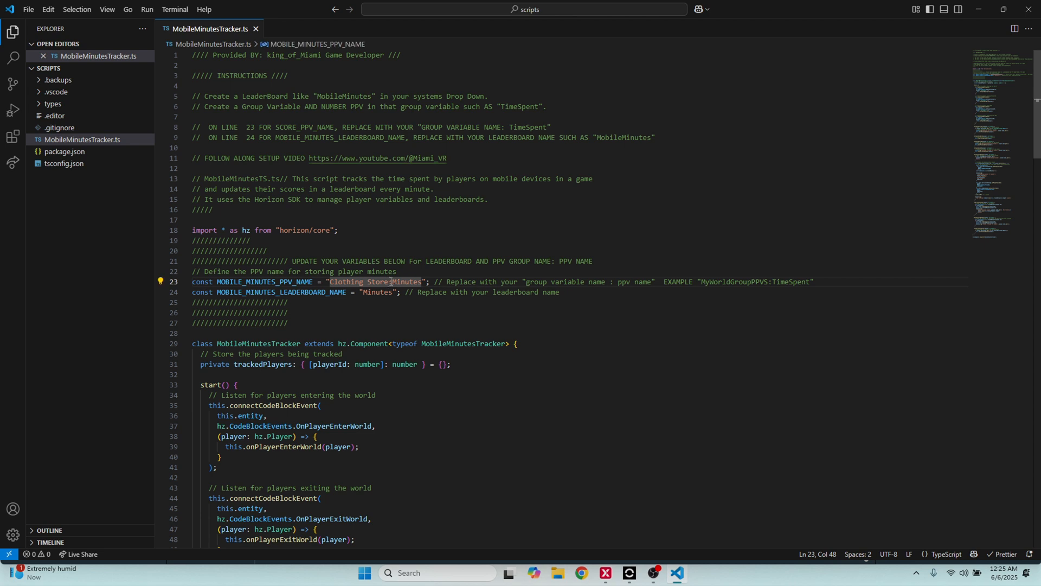
{"action": "left_click", "coordinate": [419, 263]}
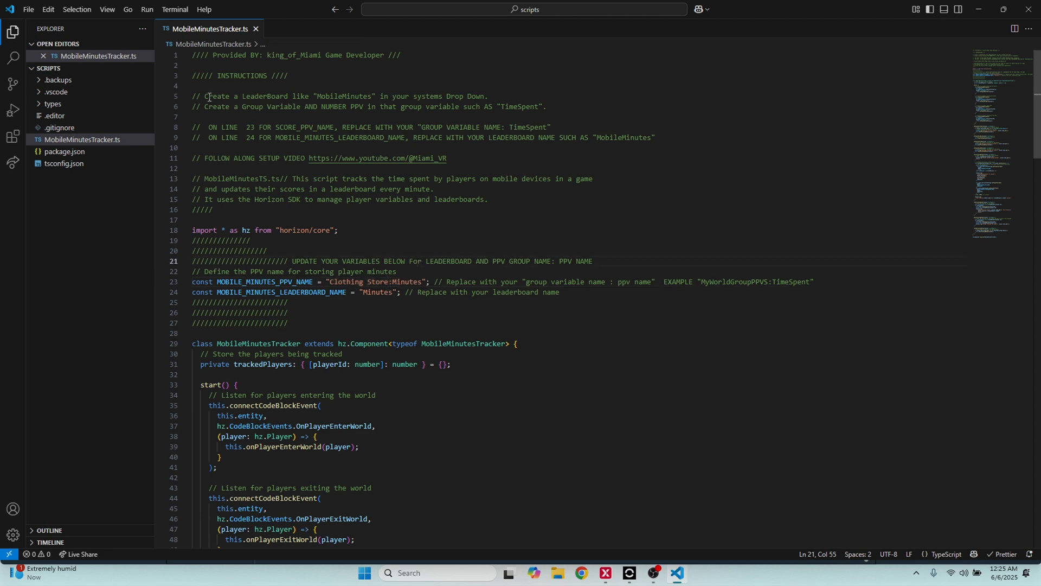
{"action": "left_click_drag", "start_coordinate": [205, 97], "coordinate": [485, 94]}
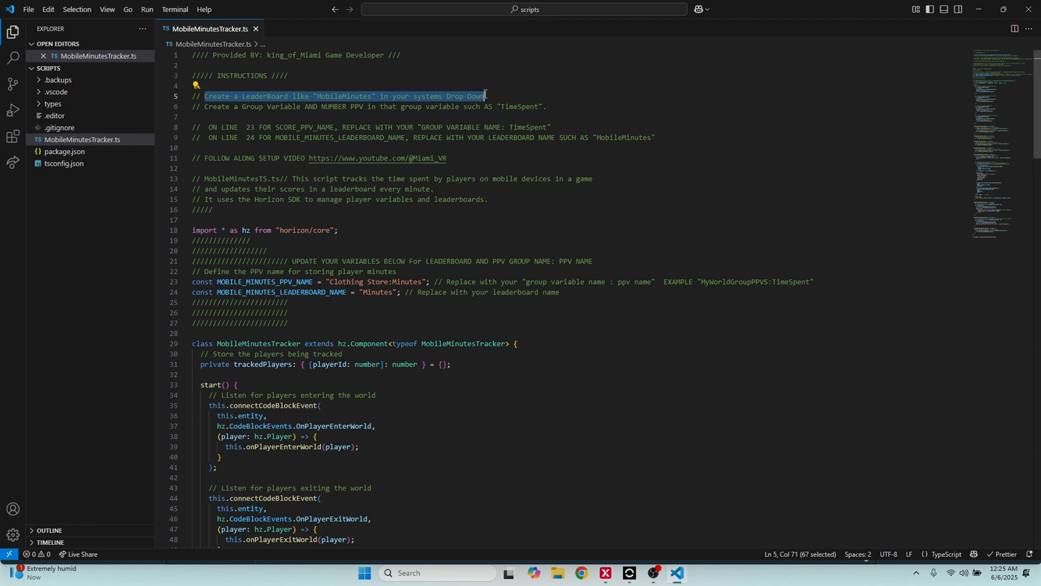
{"action": "left_click", "coordinate": [254, 107]}
{"action": "left_click_drag", "start_coordinate": [205, 105], "coordinate": [547, 106]}
{"action": "left_click", "coordinate": [561, 107]}
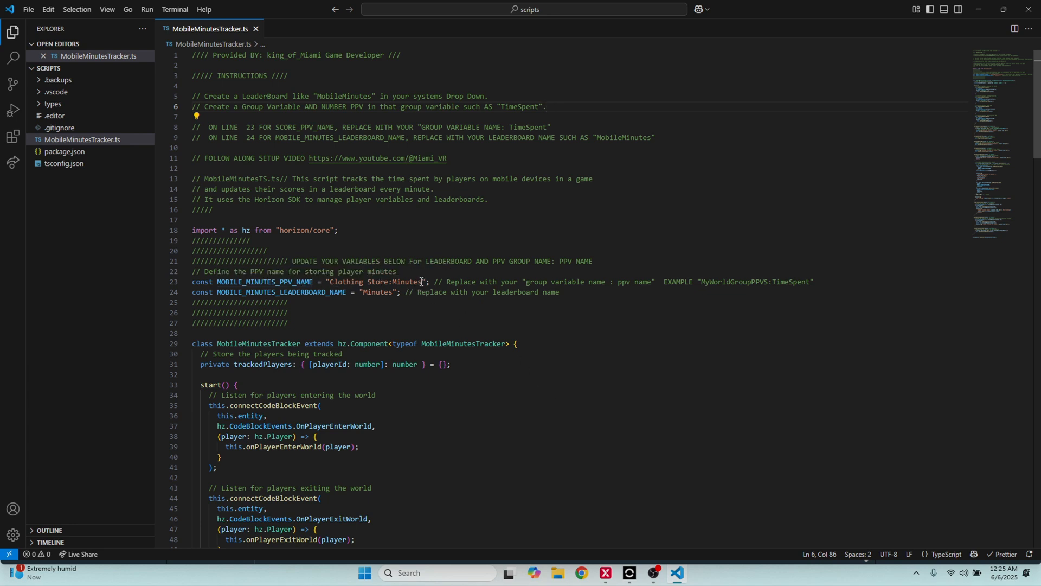
{"action": "left_click_drag", "start_coordinate": [422, 281], "coordinate": [396, 282]}
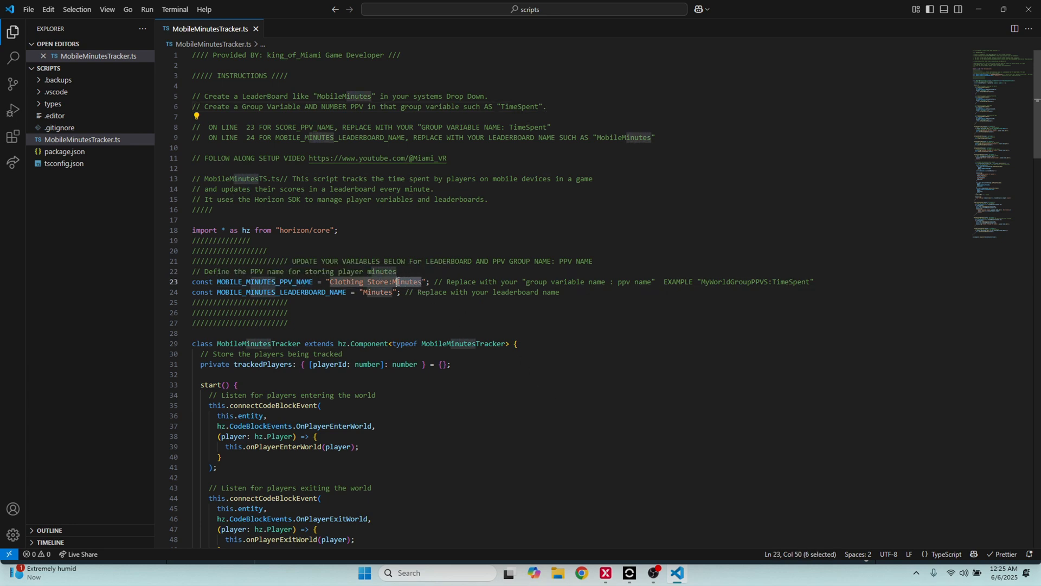
Switch to Worlds Desktop Editor and open the Fun Game variable group to check its persistent variable's name
{"action": "left_click", "coordinate": [984, 11]}
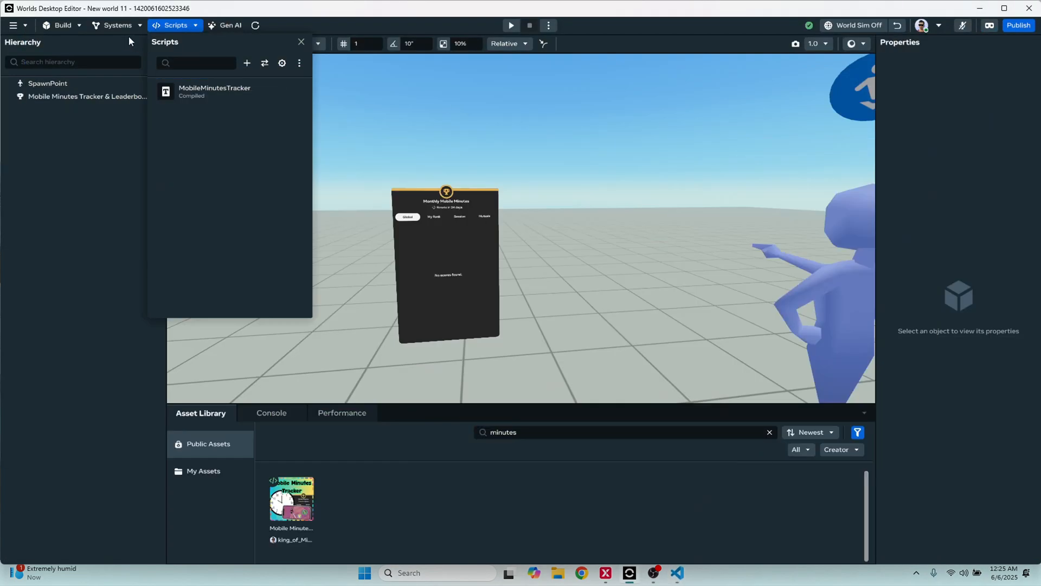
{"action": "left_click", "coordinate": [128, 37]}
{"action": "left_click", "coordinate": [117, 25]}
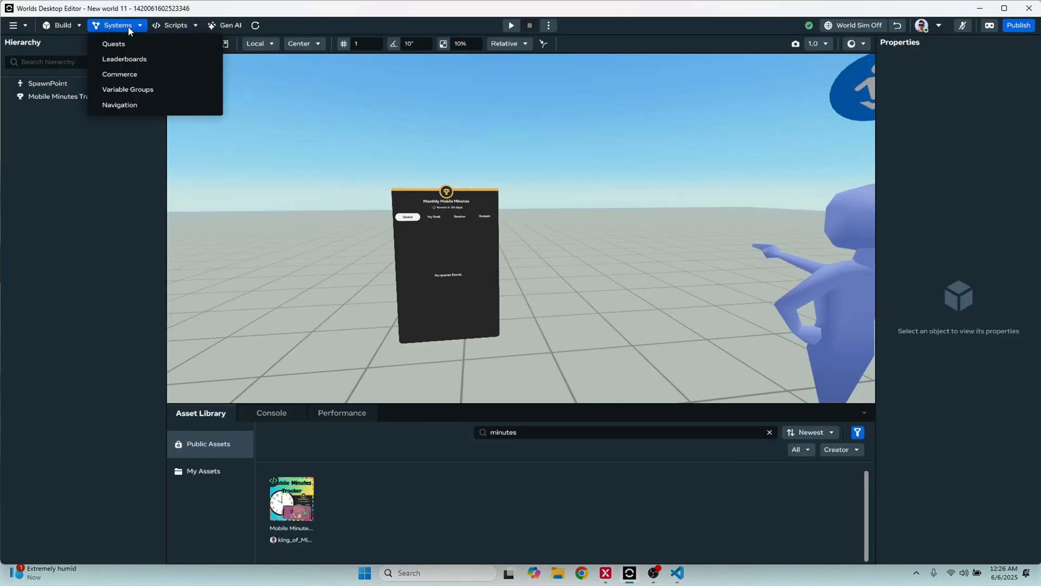
{"action": "left_click", "coordinate": [140, 92]}
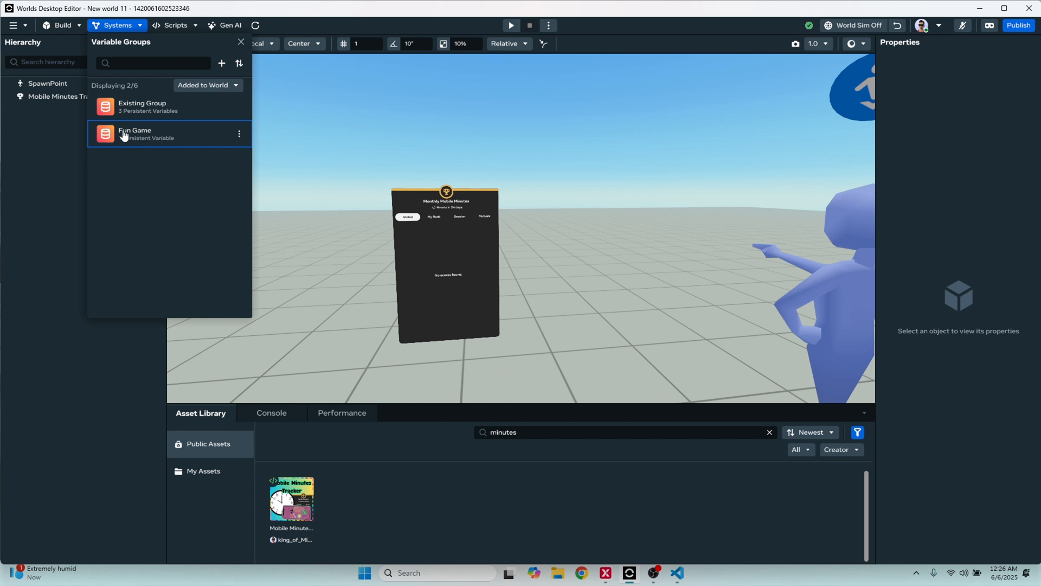
{"action": "left_click", "coordinate": [152, 137]}
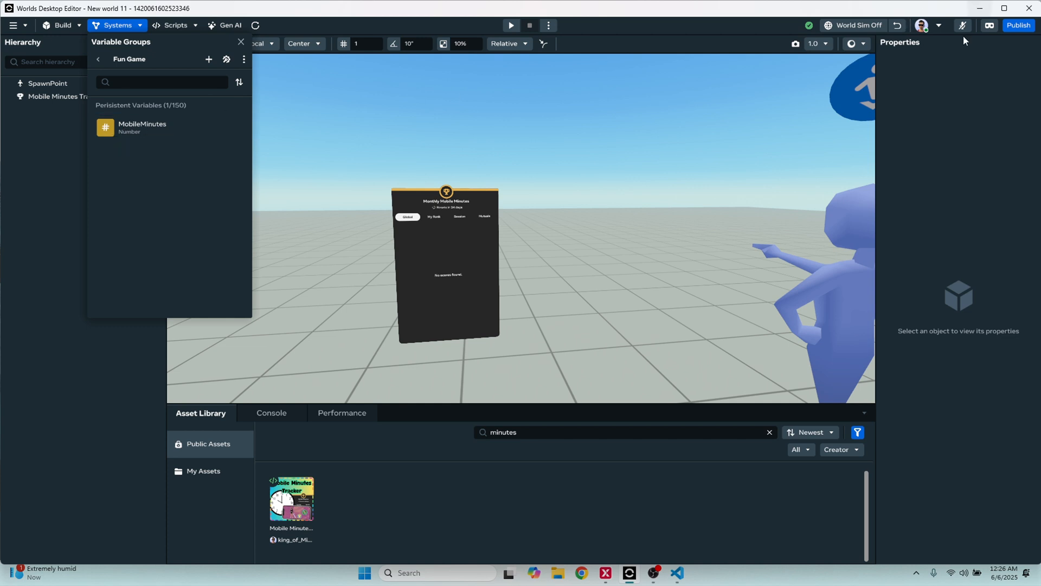
Switch to Visual Studio Code and set MOBILE_MINUTES_PPV_NAME on line 23 to "Fun Game:MobileMinutes"
{"action": "left_click", "coordinate": [679, 573]}
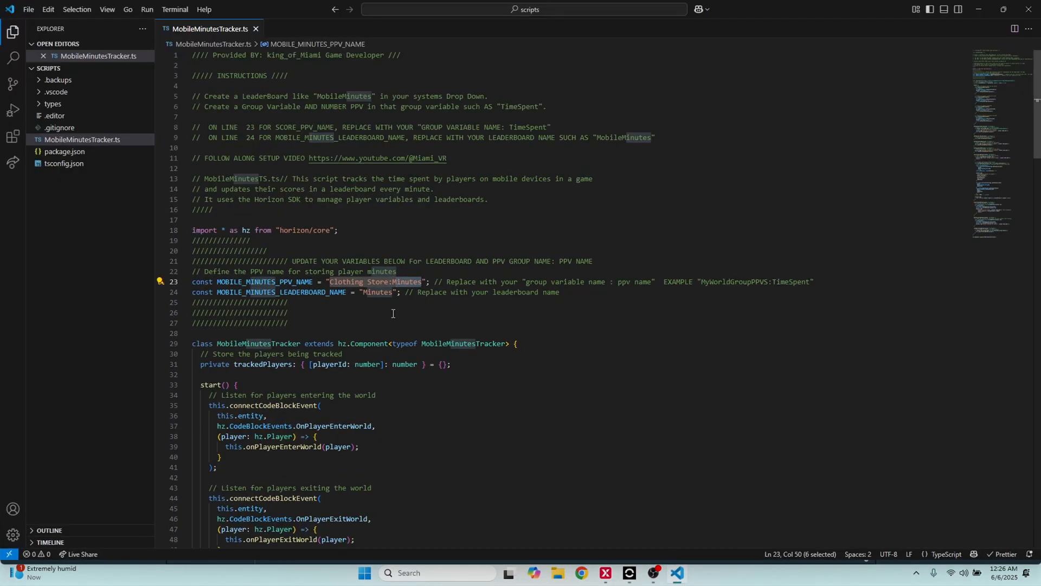
{"action": "left_click_drag", "start_coordinate": [389, 282], "coordinate": [331, 283]}
{"action": "type", "text": "Fun Game"}
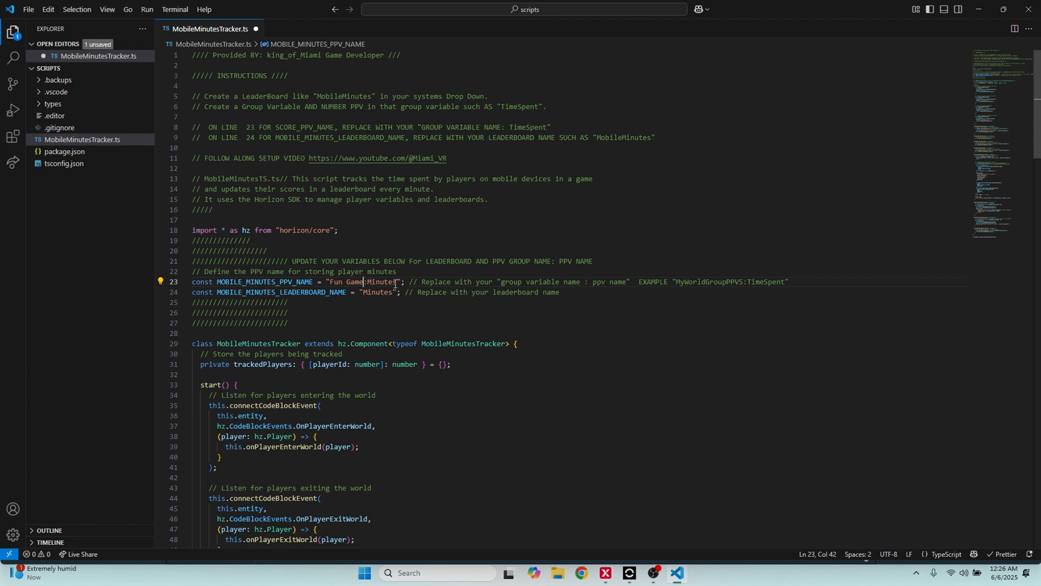
{"action": "left_click_drag", "start_coordinate": [392, 283], "coordinate": [367, 282]}
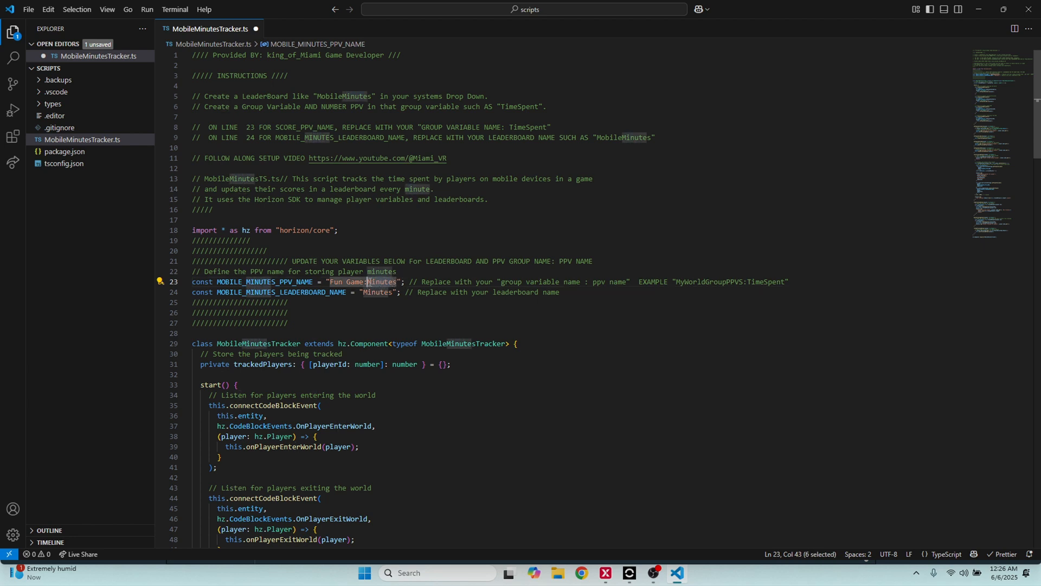
{"action": "type", "text": "MobileMi"}
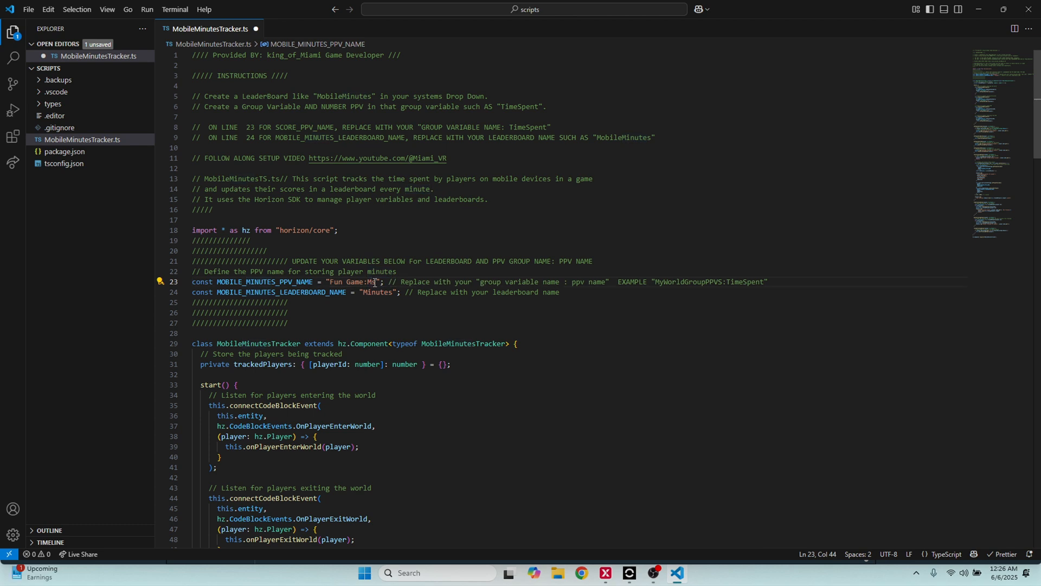
{"action": "type", "text": "nutes"}
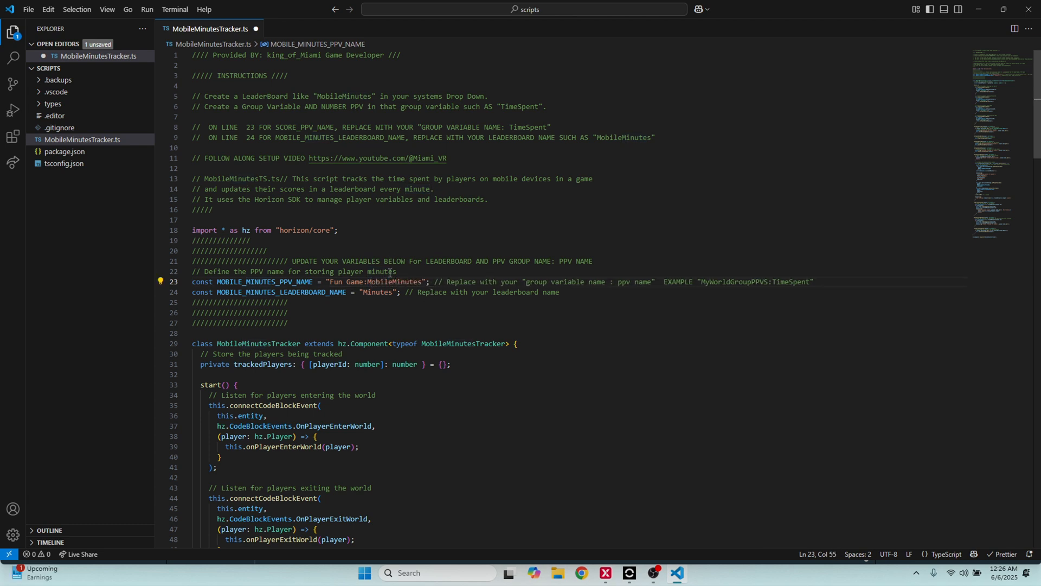
{"action": "left_click_drag", "start_coordinate": [327, 282], "coordinate": [428, 293]}
{"action": "key", "text": "Down"}
{"action": "key", "text": "Down"}
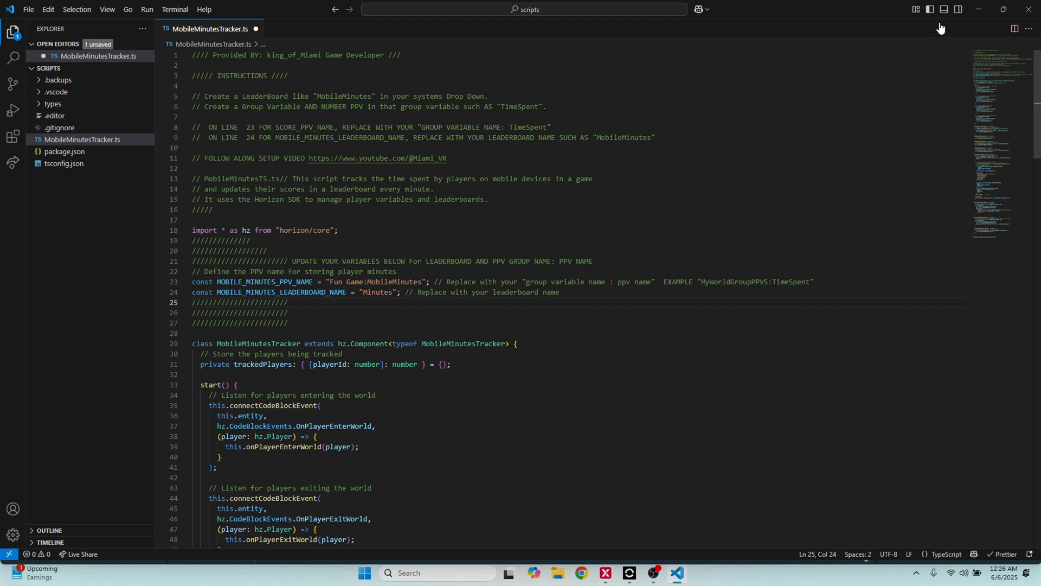
Switch to Worlds Desktop Editor, leave the Fun Game variable group, and open the world's leaderboards to check the monthly leaderboard's name
{"action": "left_click", "coordinate": [979, 9]}
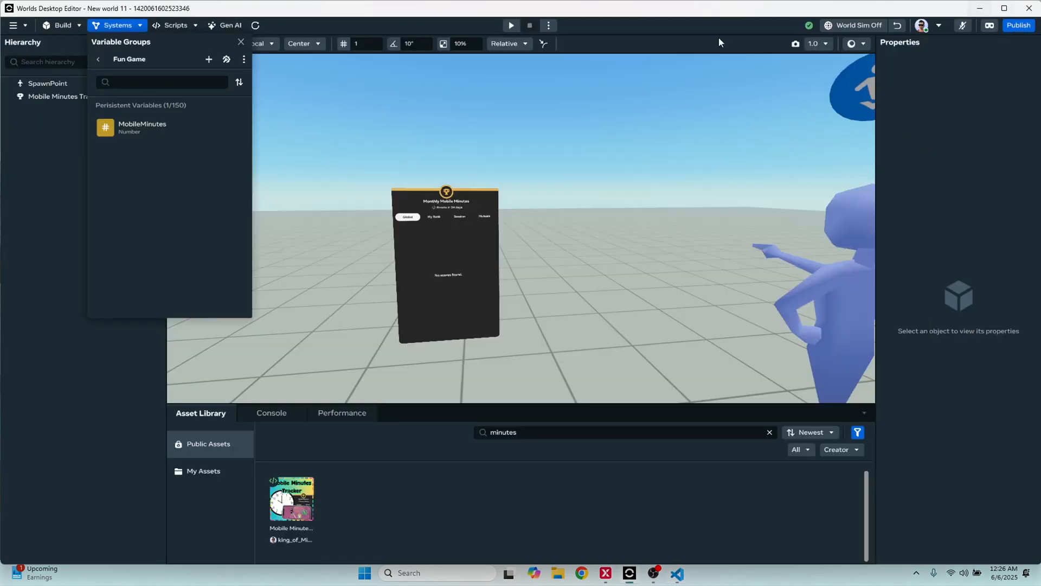
{"action": "left_click", "coordinate": [97, 58]}
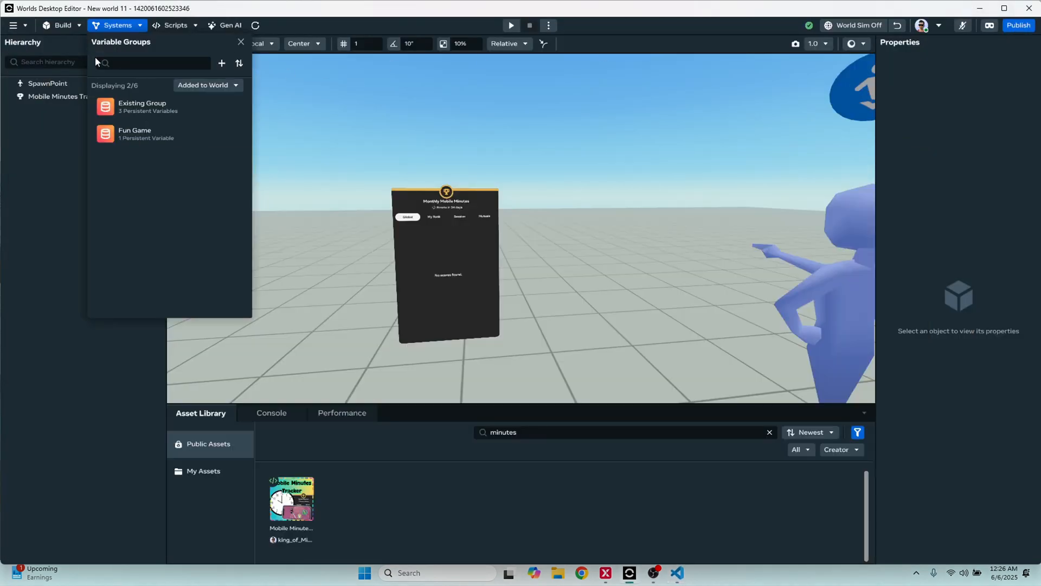
{"action": "left_click", "coordinate": [130, 27]}
{"action": "left_click", "coordinate": [129, 27]}
{"action": "left_click", "coordinate": [129, 57]}
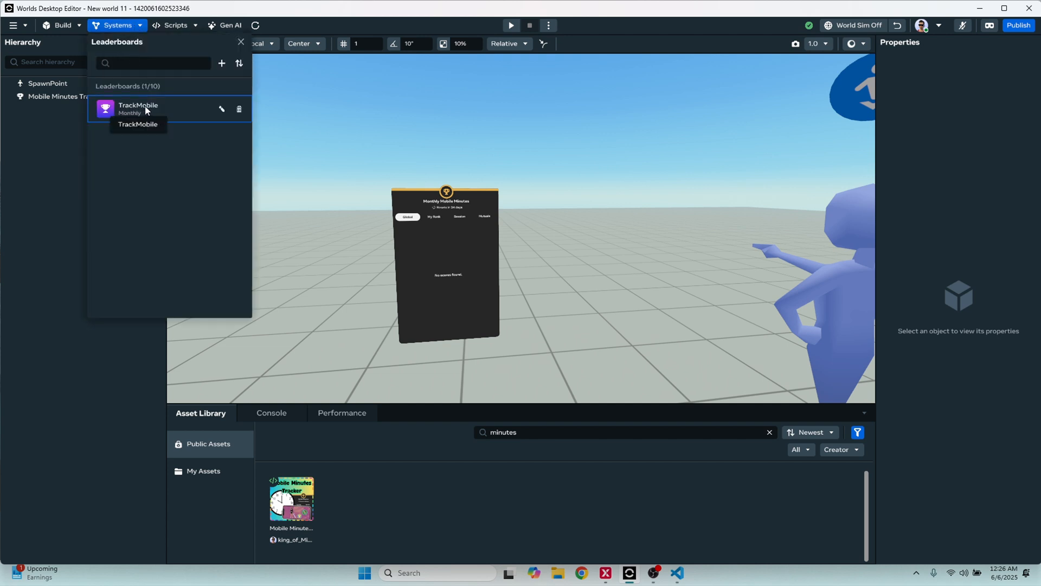
Switch to Visual Studio Code and set MOBILE_MINUTES_LEADERBOARD_NAME on line 24 to "TrackMobile"
{"action": "left_click", "coordinate": [678, 573]}
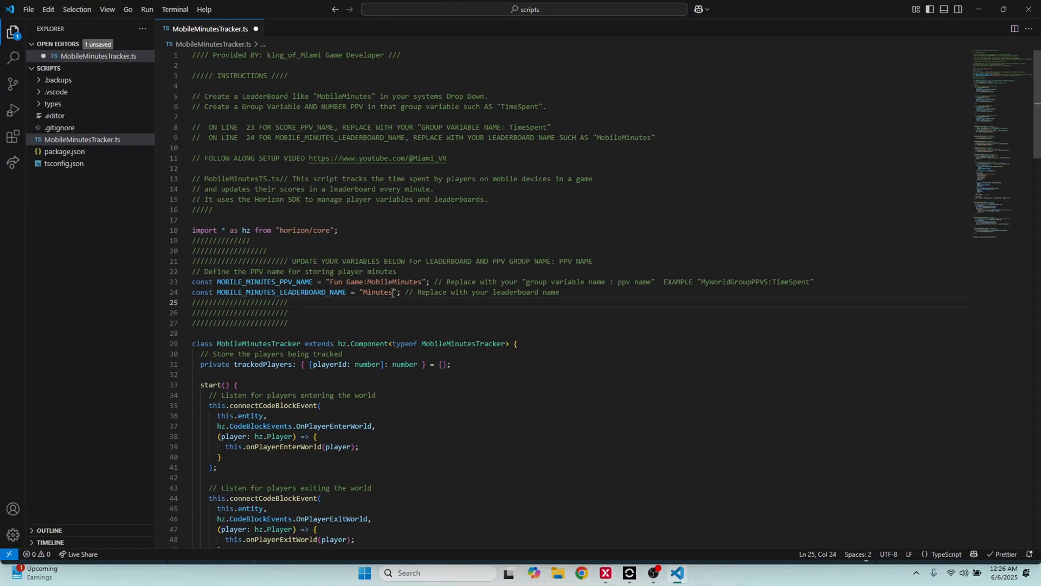
{"action": "left_click_drag", "start_coordinate": [392, 293], "coordinate": [363, 293]}
{"action": "type", "text": "TrackM"}
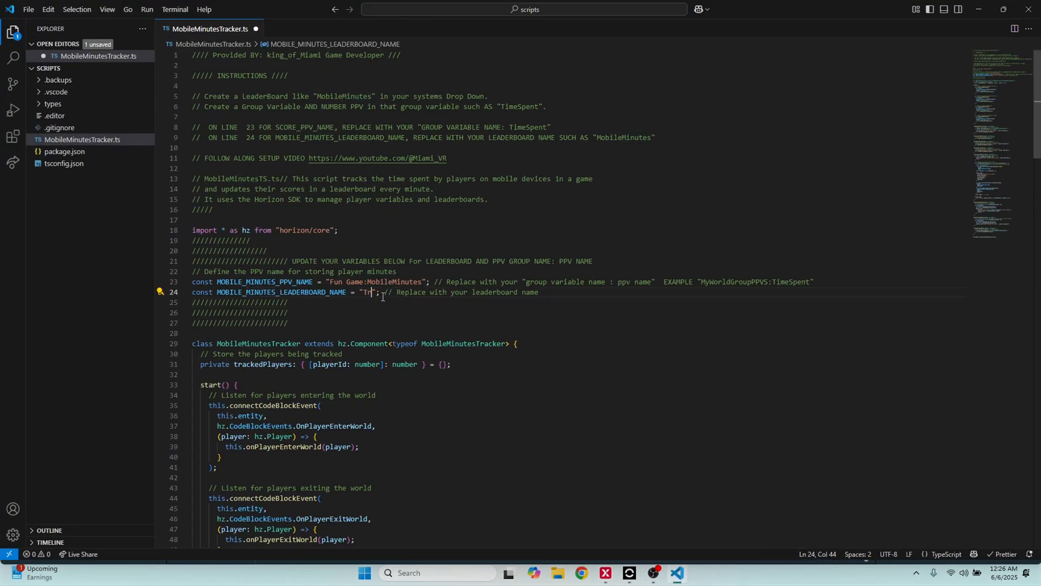
{"action": "type", "text": "obile"}
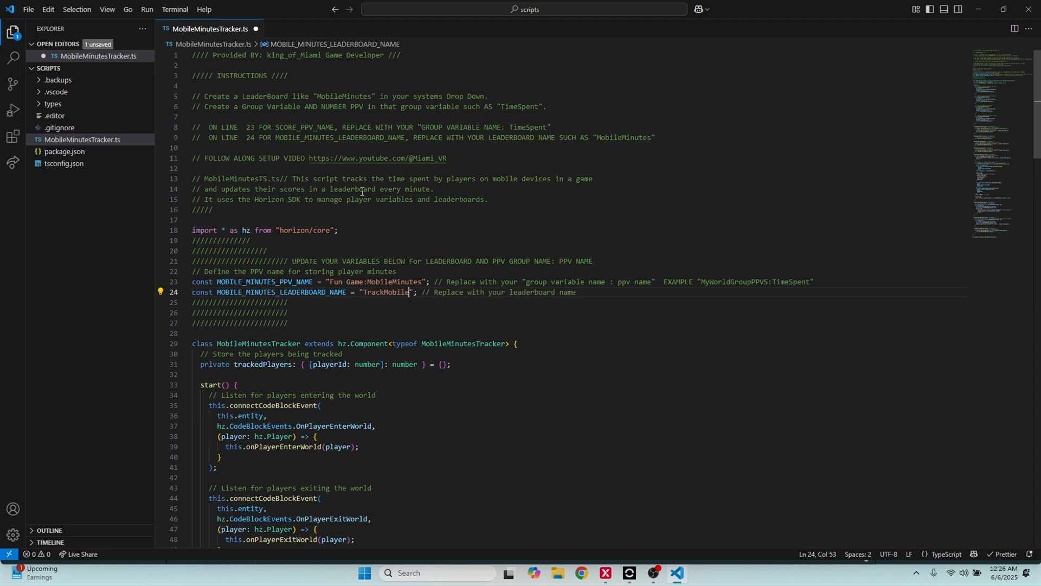
Save the script, add an empty // comment on line 17 above the import, and save it again
{"action": "left_click", "coordinate": [371, 220]}
{"action": "key", "text": "ctrl+s"}
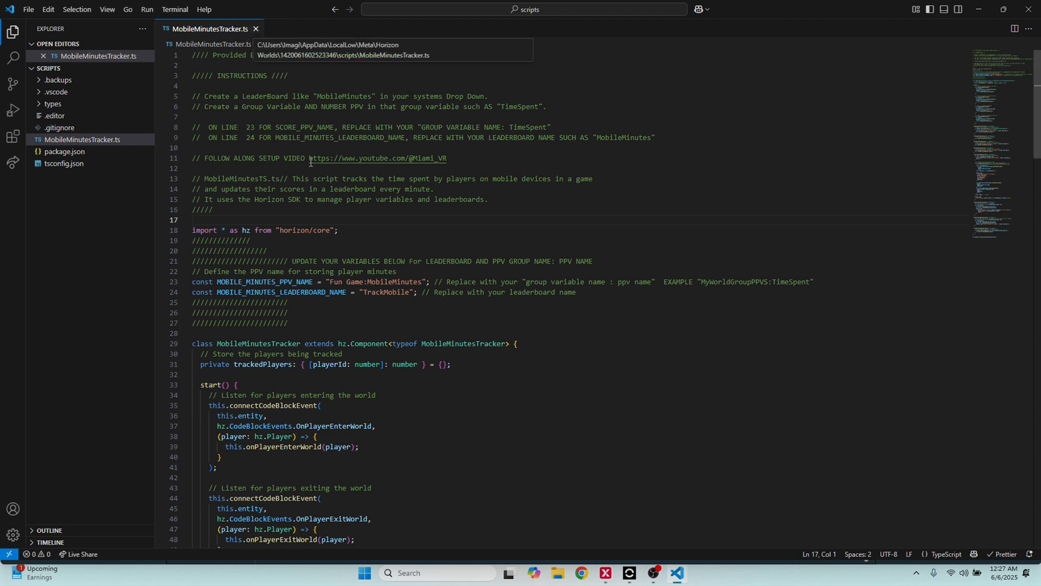
{"action": "type", "text": "//"}
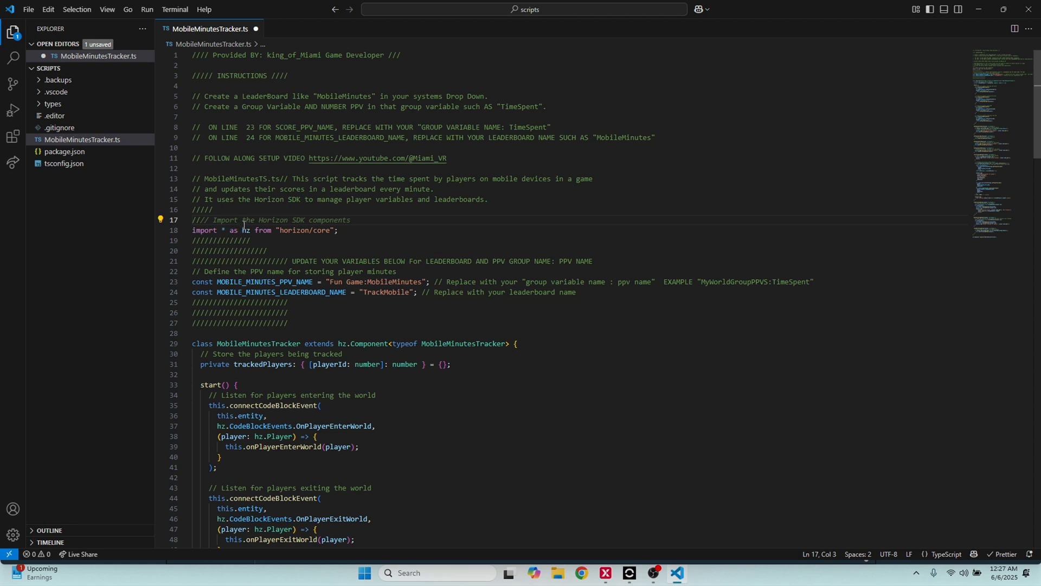
{"action": "key", "text": "ctrl+s"}
Review the two name constants and the event listeners, and examine the mobile device check in the onPlayerEnterWorld definition
{"action": "left_click_drag", "start_coordinate": [414, 294], "coordinate": [197, 283]}
{"action": "scroll", "coordinate": [377, 309], "scroll_direction": "down", "scroll_amount": 2}
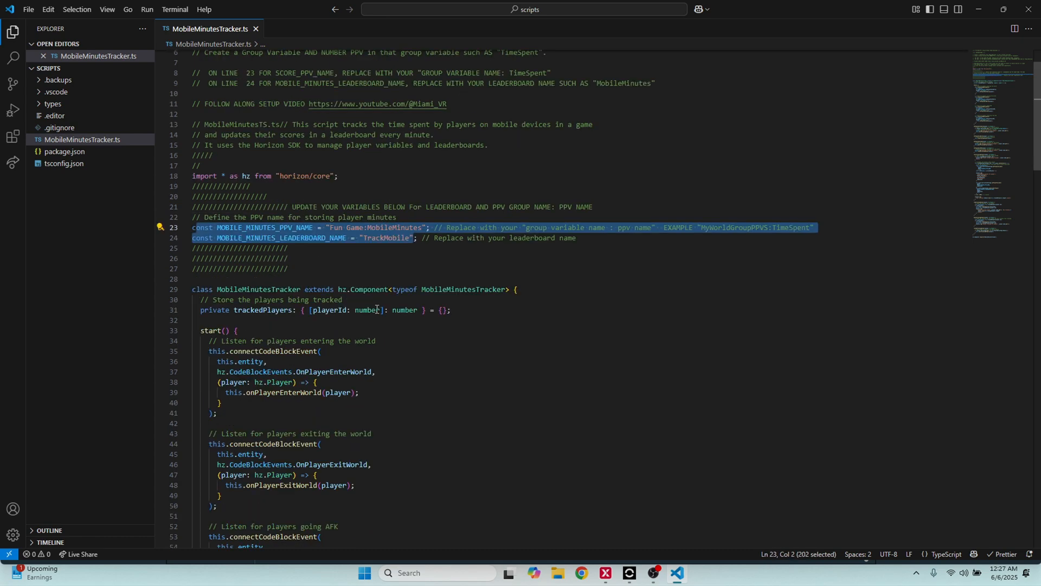
{"action": "scroll", "coordinate": [377, 309], "scroll_direction": "down", "scroll_amount": 7}
{"action": "left_click", "coordinate": [375, 296]}
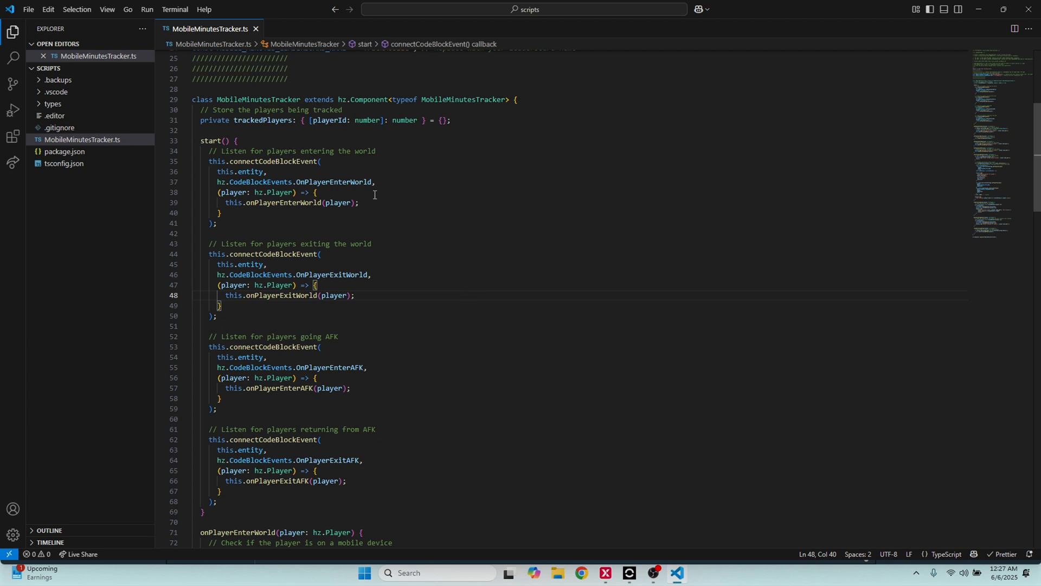
{"action": "right_click", "coordinate": [296, 204]}
{"action": "left_click", "coordinate": [302, 212]}
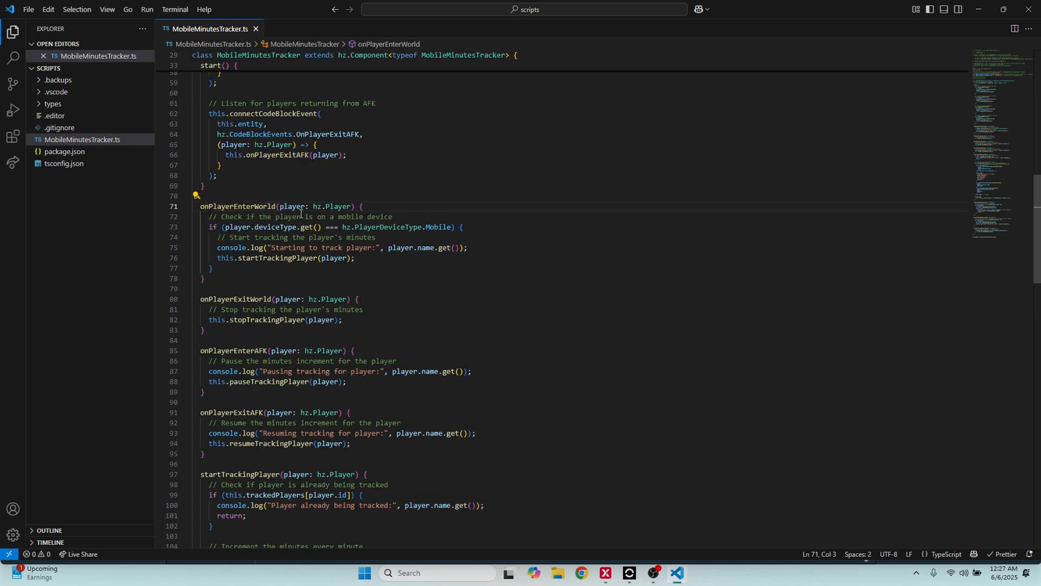
{"action": "left_click_drag", "start_coordinate": [210, 227], "coordinate": [450, 228]}
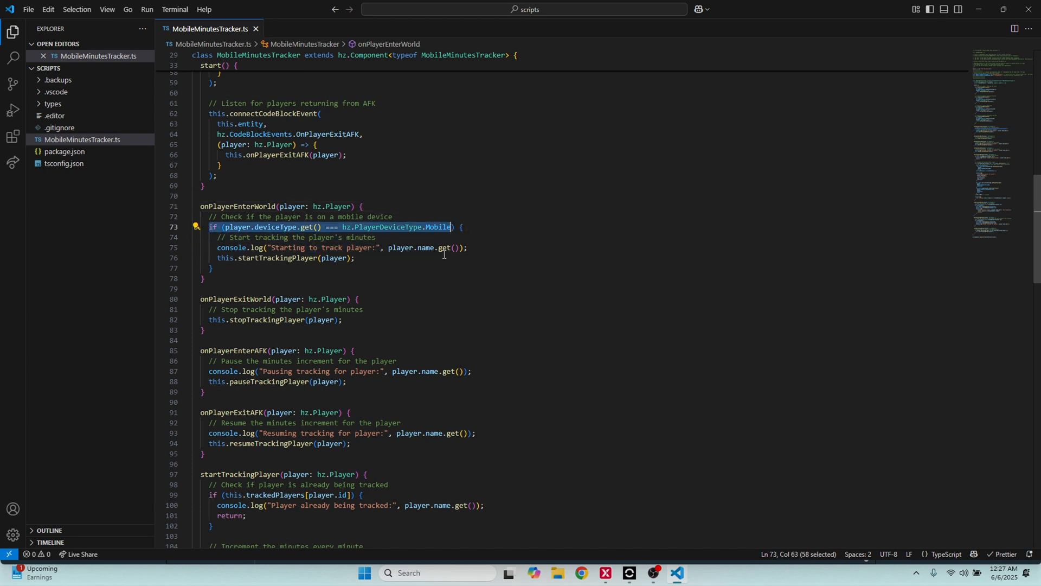
{"action": "left_click", "coordinate": [419, 269]}
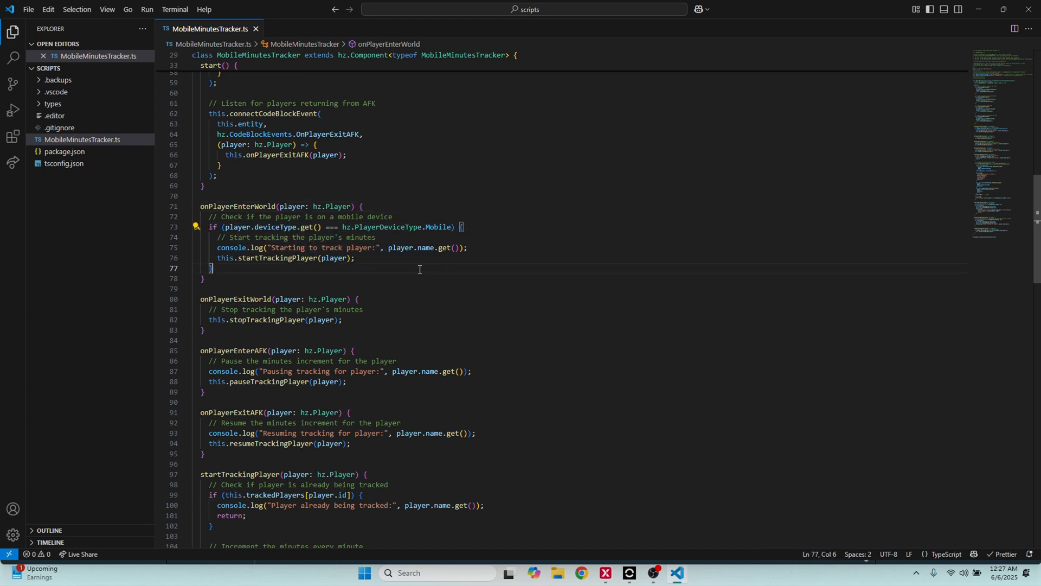
Go to the startTrackingPlayer definition and examine how minutes, the persistent variable and the leaderboard score are updated, through to the stop and pause functions
{"action": "right_click", "coordinate": [265, 258]}
{"action": "left_click", "coordinate": [274, 268]}
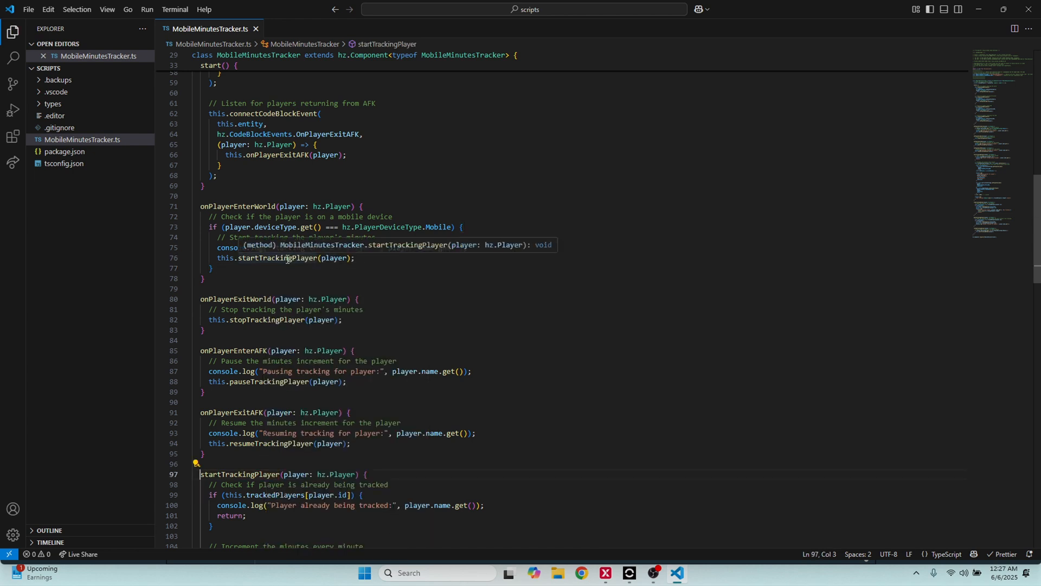
{"action": "scroll", "coordinate": [367, 244], "scroll_direction": "down", "scroll_amount": 5}
{"action": "scroll", "coordinate": [363, 255], "scroll_direction": "down", "scroll_amount": 2}
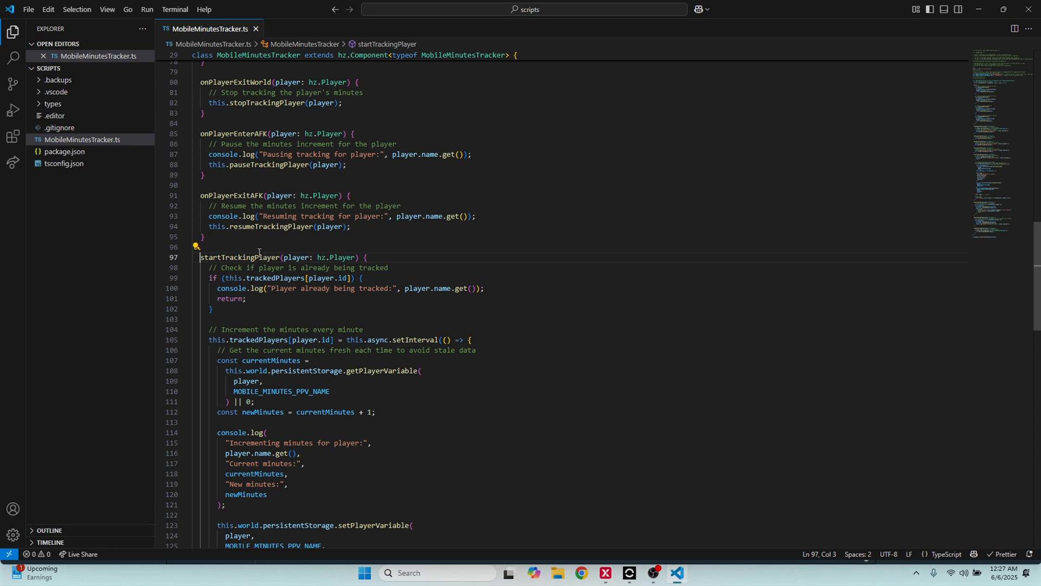
{"action": "scroll", "coordinate": [303, 274], "scroll_direction": "down", "scroll_amount": 3}
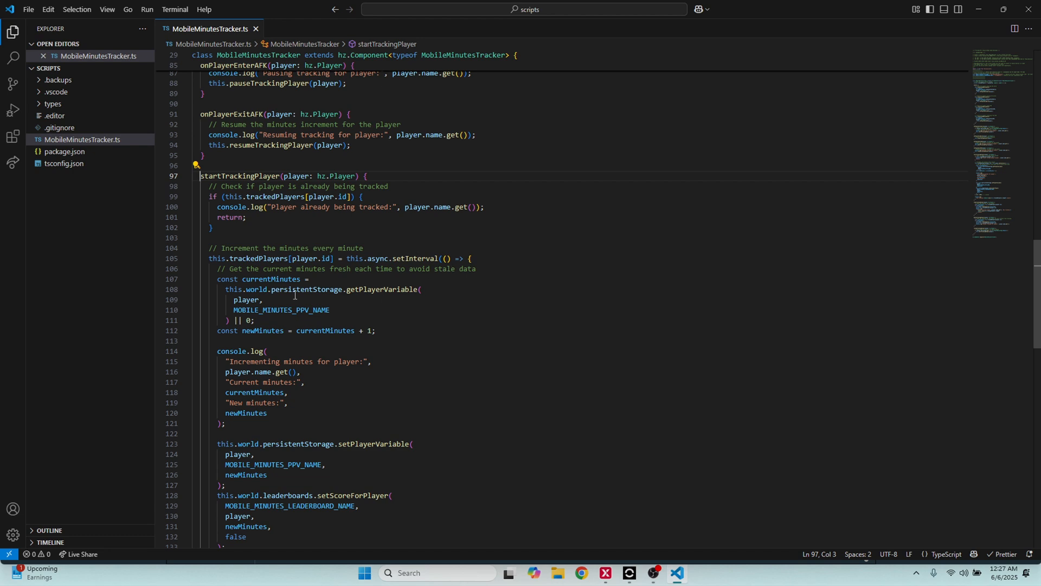
{"action": "scroll", "coordinate": [383, 310], "scroll_direction": "down", "scroll_amount": 2}
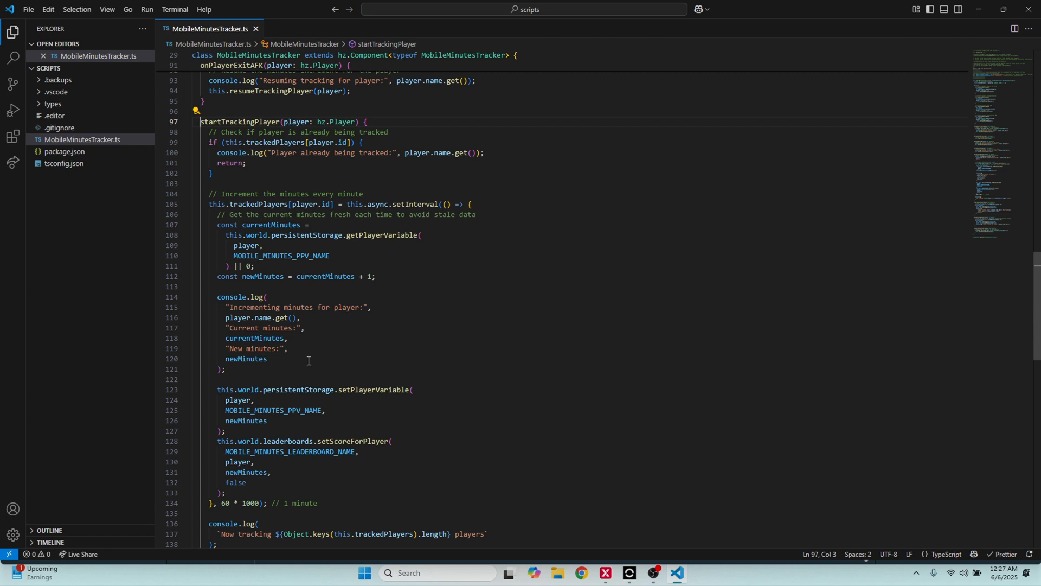
{"action": "scroll", "coordinate": [307, 359], "scroll_direction": "down", "scroll_amount": 5}
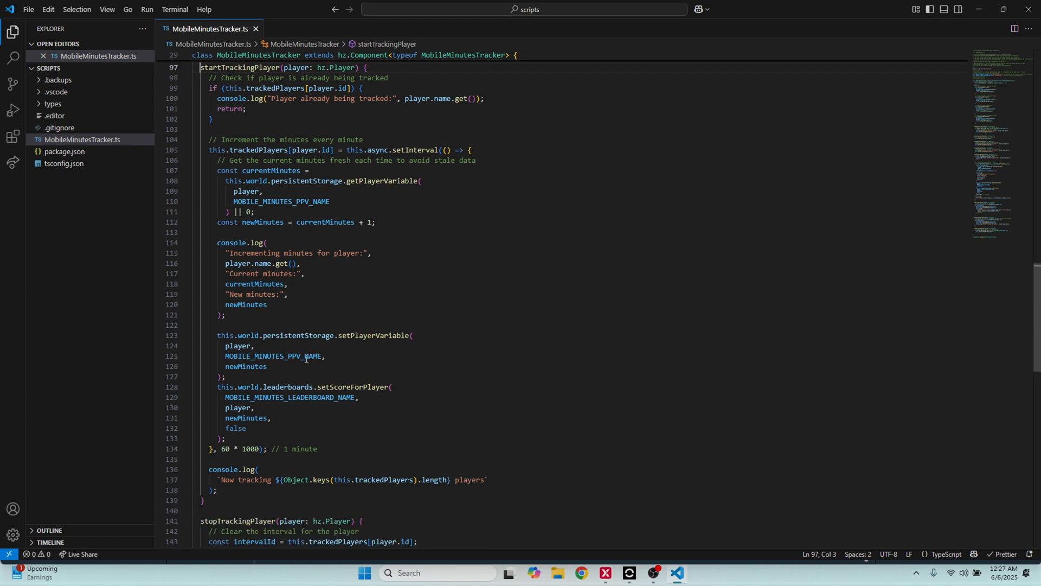
{"action": "scroll", "coordinate": [307, 342], "scroll_direction": "down", "scroll_amount": 3}
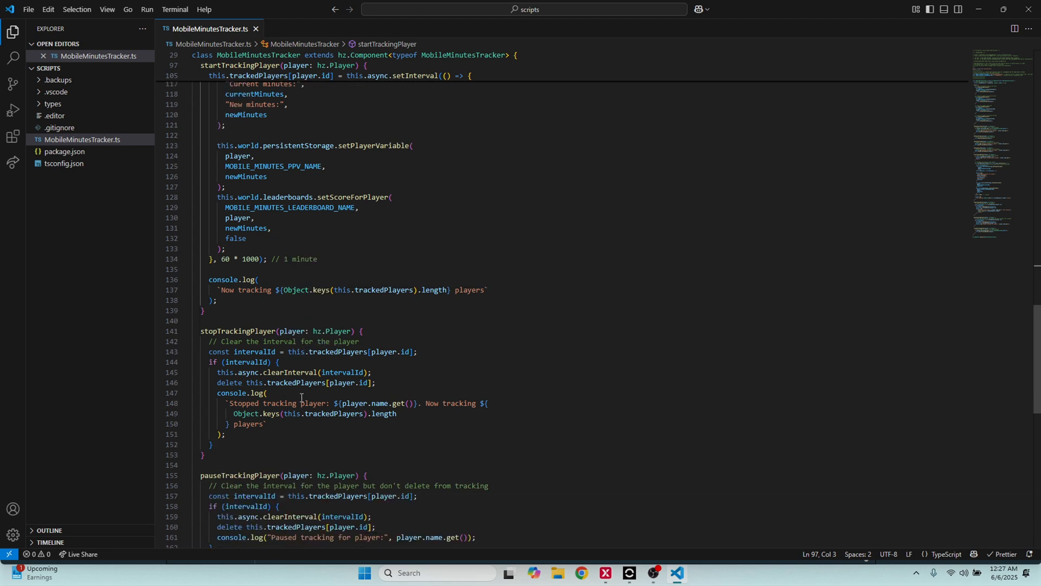
{"action": "scroll", "coordinate": [298, 380], "scroll_direction": "down", "scroll_amount": 1}
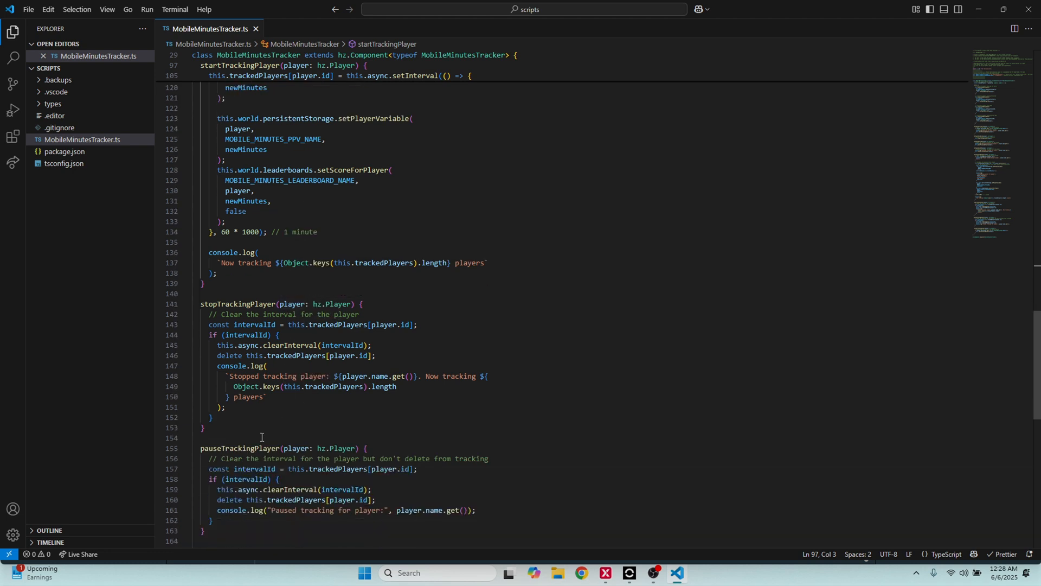
Review the enter, exit and AFK handlers again along with the setup instructions and name constants at the script's start
{"action": "scroll", "coordinate": [325, 417], "scroll_direction": "up", "scroll_amount": 1}
{"action": "scroll", "coordinate": [328, 420], "scroll_direction": "up", "scroll_amount": 20}
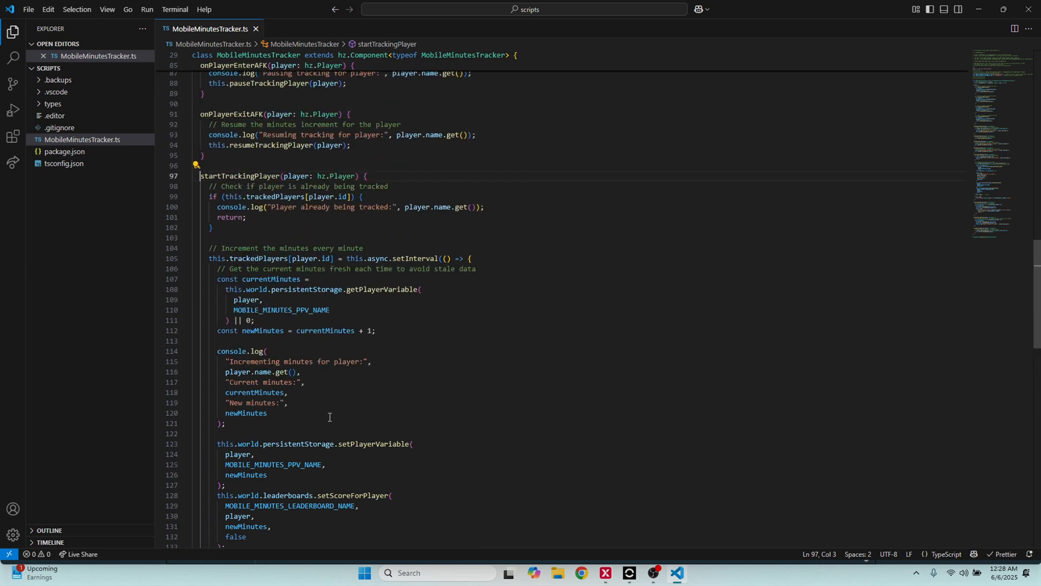
{"action": "scroll", "coordinate": [332, 413], "scroll_direction": "up", "scroll_amount": 2}
{"action": "scroll", "coordinate": [332, 406], "scroll_direction": "down", "scroll_amount": 4}
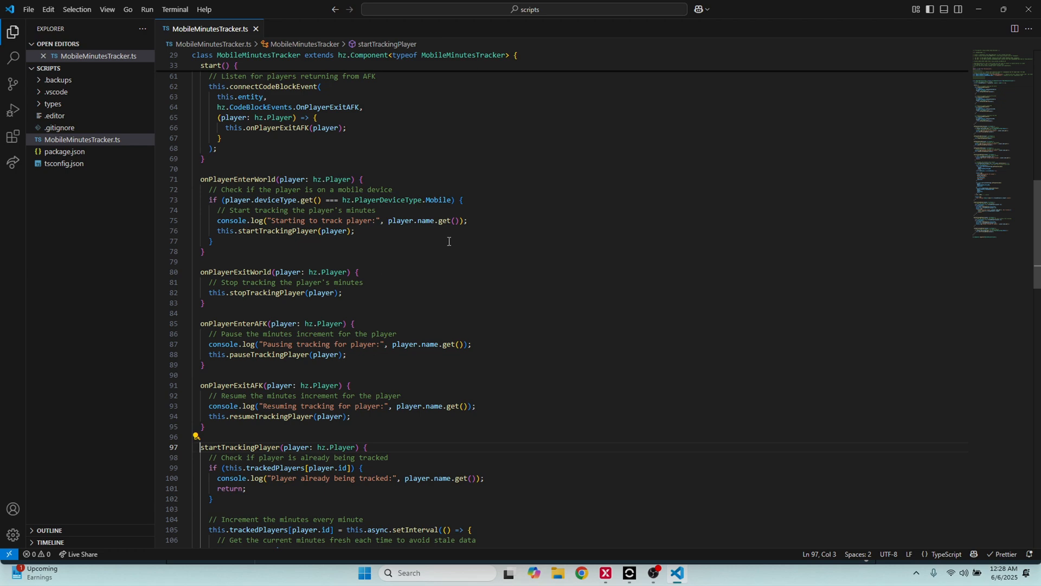
{"action": "scroll", "coordinate": [449, 241], "scroll_direction": "up", "scroll_amount": 19}
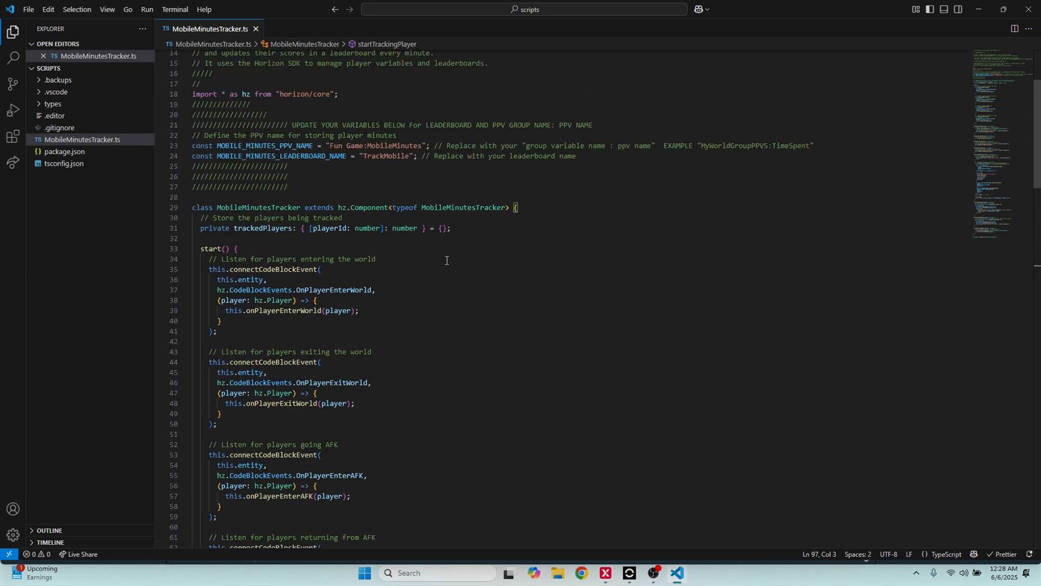
{"action": "scroll", "coordinate": [441, 265], "scroll_direction": "up", "scroll_amount": 1}
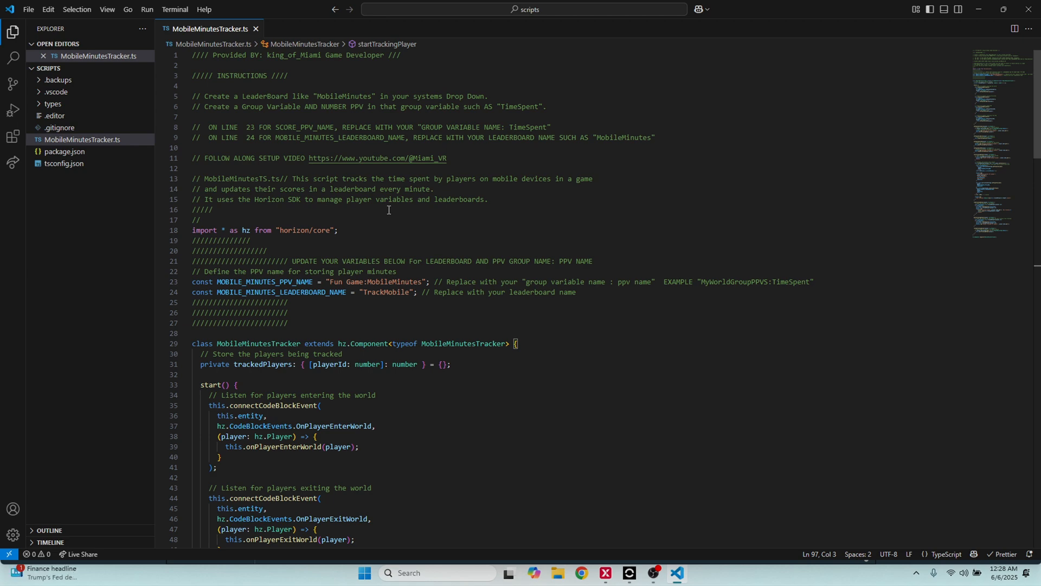
{"action": "scroll", "coordinate": [382, 271], "scroll_direction": "down", "scroll_amount": 14}
{"action": "scroll", "coordinate": [386, 326], "scroll_direction": "down", "scroll_amount": 1}
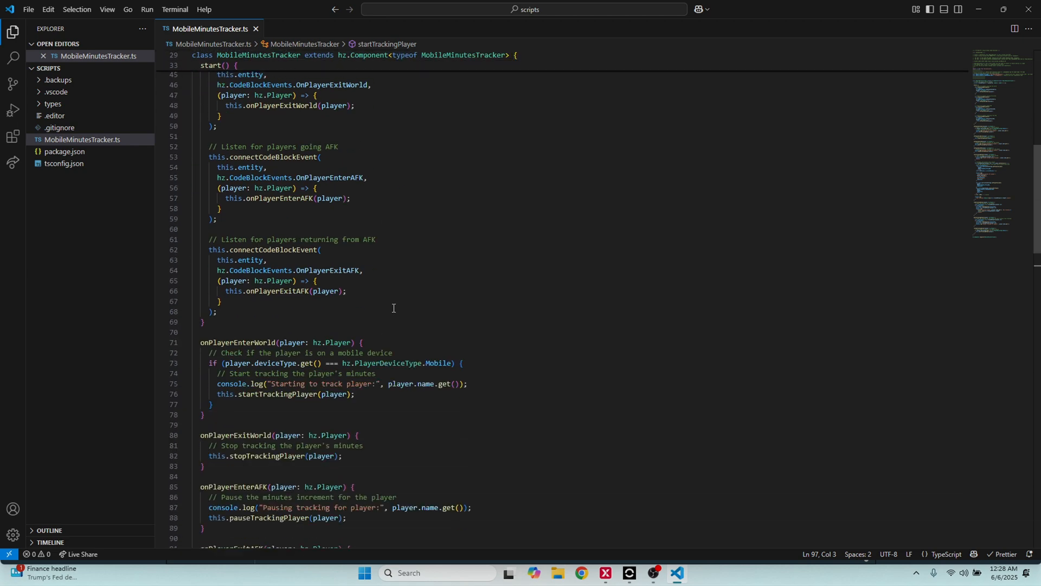
{"action": "scroll", "coordinate": [410, 296], "scroll_direction": "down", "scroll_amount": 5}
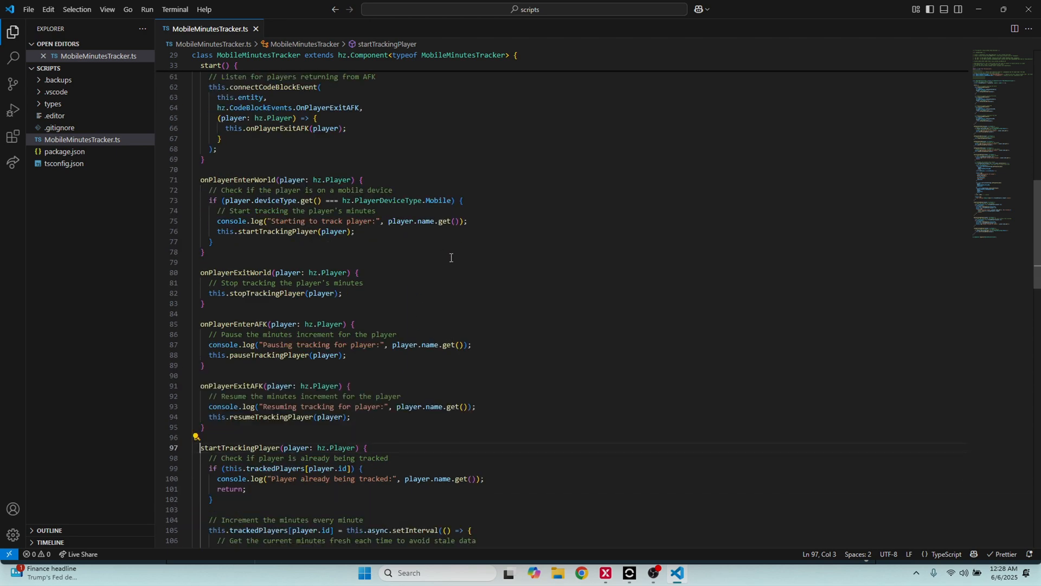
{"action": "scroll", "coordinate": [451, 258], "scroll_direction": "up", "scroll_amount": 20}
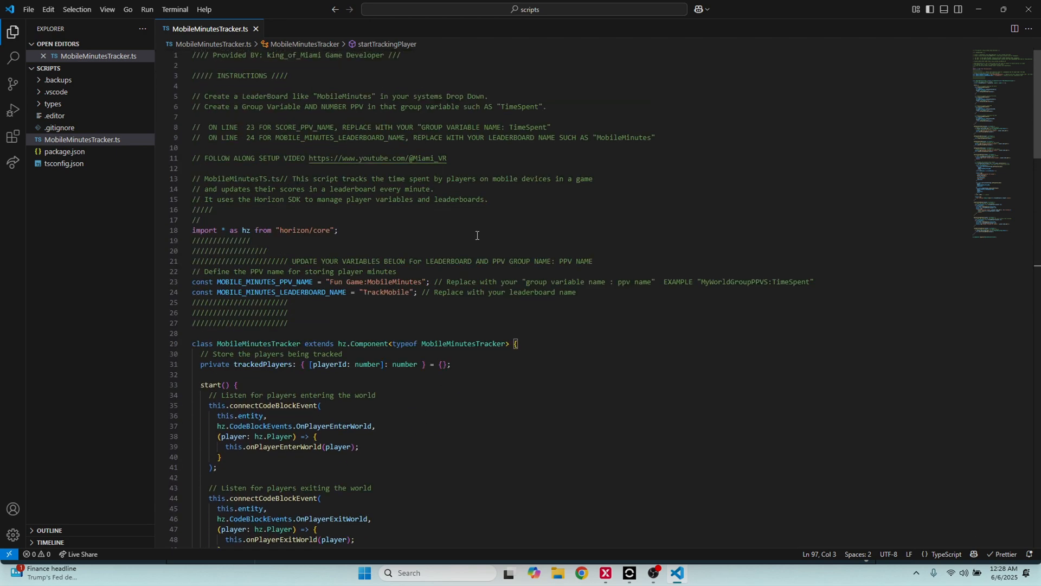
Switch back to Worlds Desktop Editor and close the leaderboards list
{"action": "left_click", "coordinate": [979, 10]}
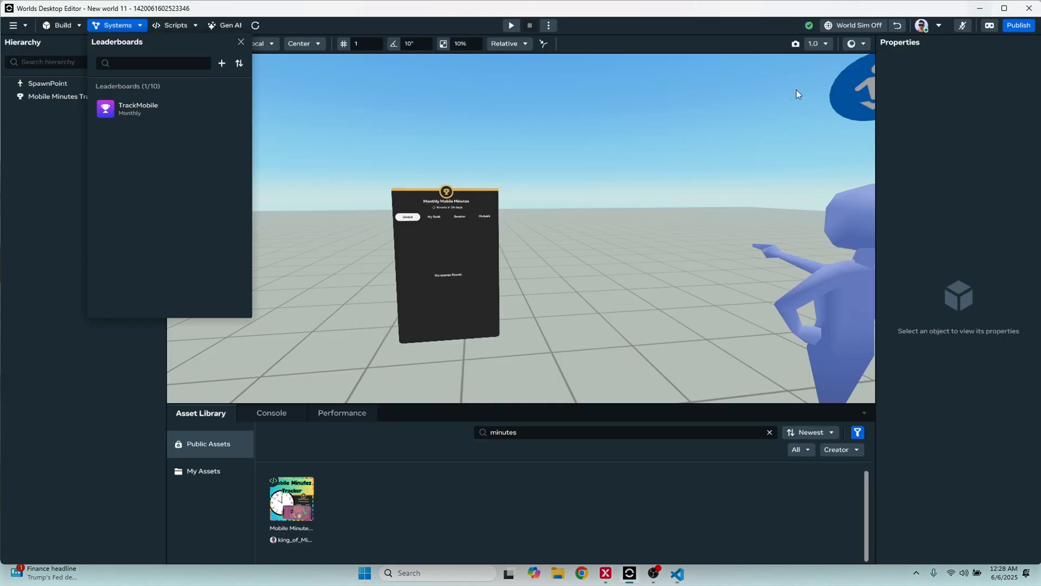
{"action": "left_click", "coordinate": [240, 42]}
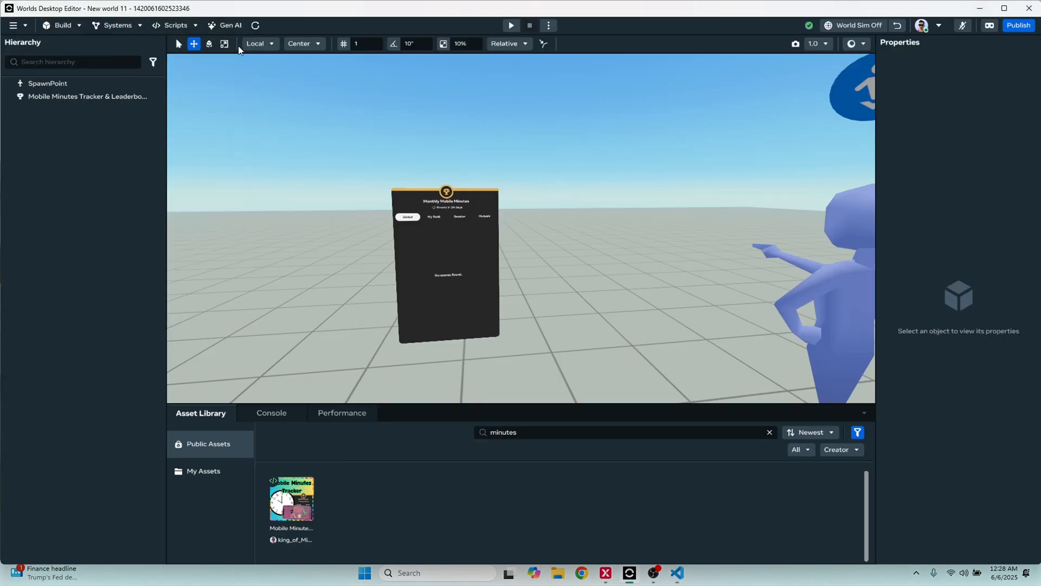
{"action": "middle_click_drag", "start_coordinate": [339, 136], "coordinate": [367, 134]}
{"action": "right_click_drag", "start_coordinate": [643, 168], "coordinate": [614, 196]}
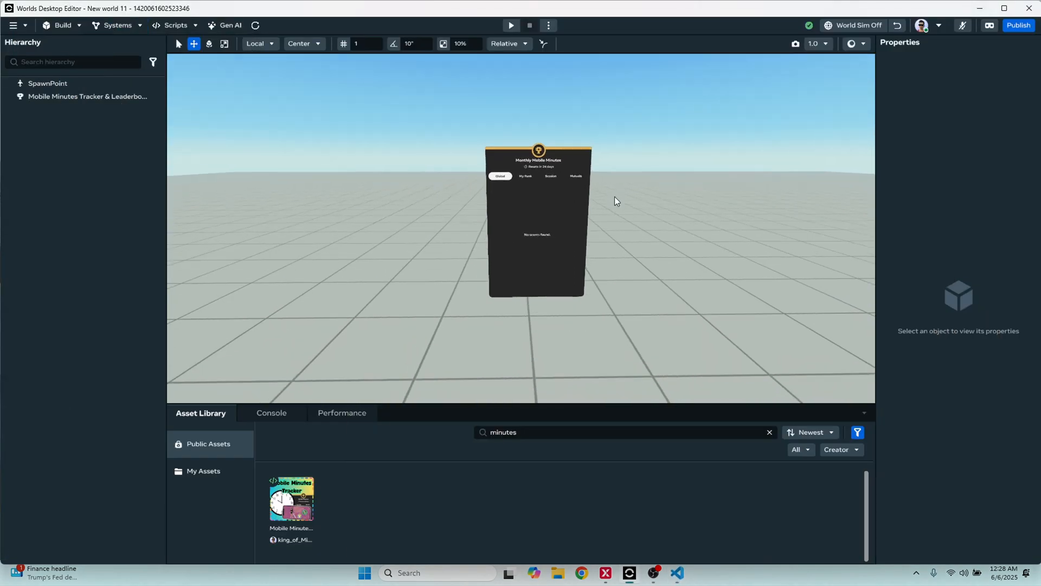
{"action": "scroll", "coordinate": [619, 196], "scroll_direction": "up", "scroll_amount": 3}
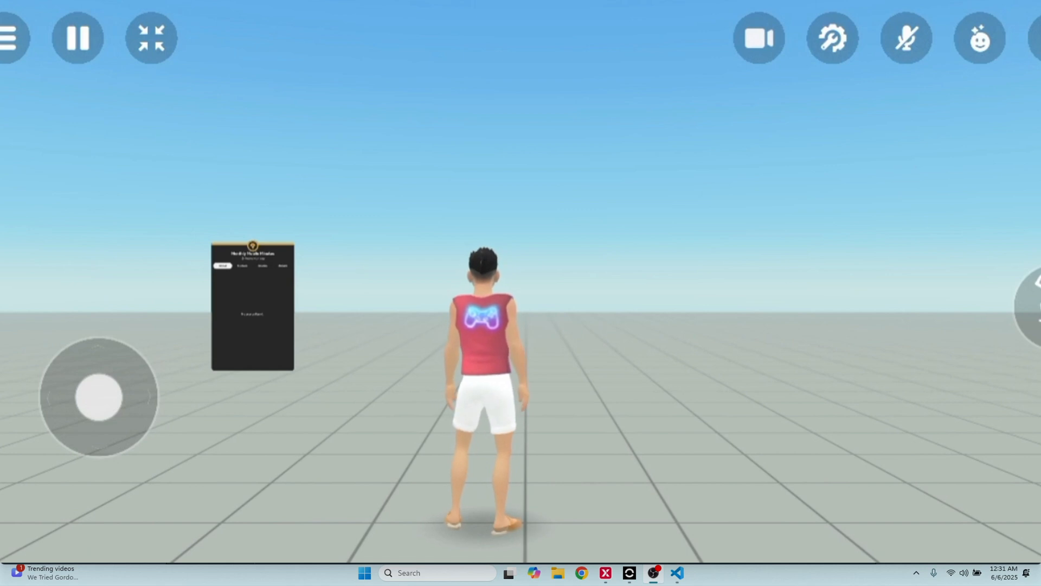
Switch to the Meta Horizon mobile app and walk the avatar around the world near the Monthly Mobile Minutes leaderboard
{"action": "left_click_drag", "start_coordinate": [93, 394], "coordinate": [31, 383]}
{"action": "left_click_drag", "start_coordinate": [692, 54], "coordinate": [700, 179]}
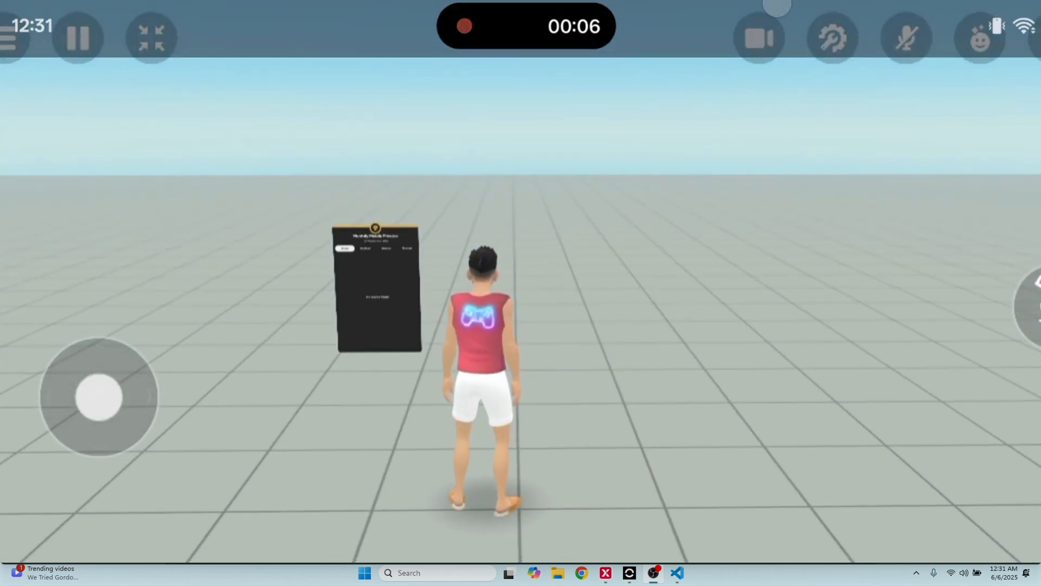
{"action": "left_click_drag", "start_coordinate": [774, 126], "coordinate": [776, 33]}
{"action": "left_click_drag", "start_coordinate": [66, 409], "coordinate": [47, 425]}
{"action": "left_click_drag", "start_coordinate": [814, 223], "coordinate": [821, 314]}
{"action": "left_click_drag", "start_coordinate": [47, 425], "coordinate": [42, 397]}
{"action": "left_click_drag", "start_coordinate": [821, 314], "coordinate": [786, 333]}
{"action": "left_click_drag", "start_coordinate": [76, 398], "coordinate": [13, 413]}
{"action": "left_click_drag", "start_coordinate": [786, 333], "coordinate": [788, 304]}
{"action": "left_click_drag", "start_coordinate": [44, 430], "coordinate": [28, 488]}
{"action": "left_click_drag", "start_coordinate": [788, 304], "coordinate": [823, 286]}
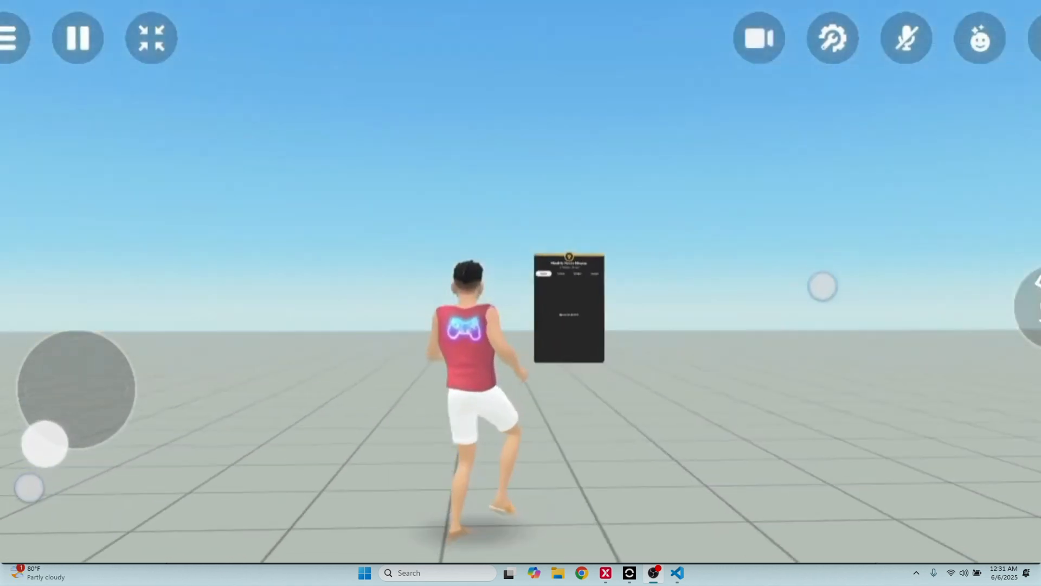
Walk the avatar up to the Monthly Mobile Minutes leaderboard and open its close-up view to examine the global ranking
{"action": "left_click_drag", "start_coordinate": [27, 488], "coordinate": [121, 363]}
{"action": "left_click_drag", "start_coordinate": [822, 285], "coordinate": [827, 337]}
{"action": "left_click_drag", "start_coordinate": [121, 363], "coordinate": [98, 329]}
{"action": "left_click_drag", "start_coordinate": [828, 336], "coordinate": [802, 336]}
{"action": "left_click", "coordinate": [489, 234]}
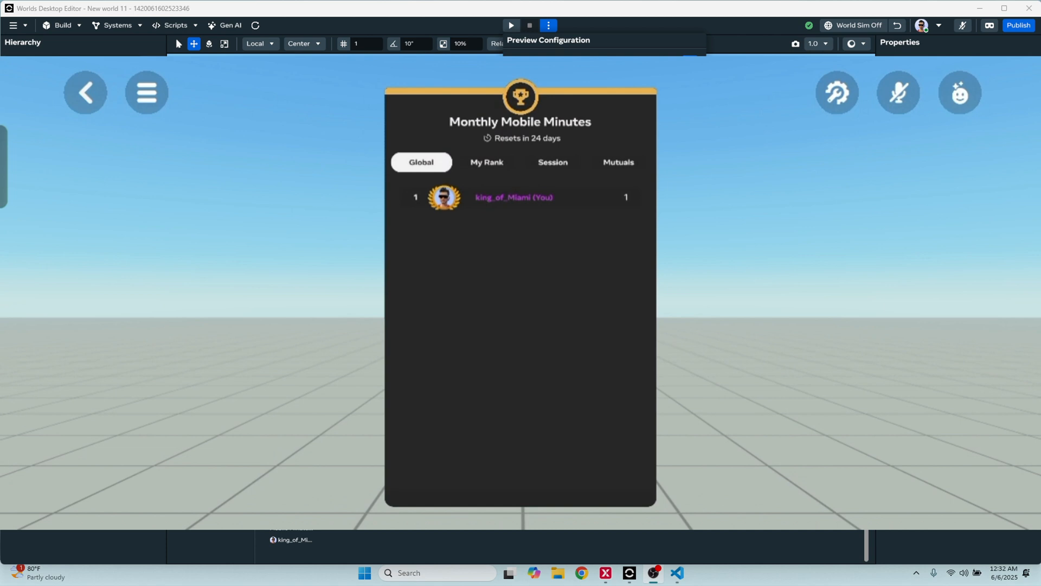
Close the leaderboard's close-up view and move the avatar back from the board
{"action": "left_click", "coordinate": [85, 92]}
{"action": "left_click_drag", "start_coordinate": [149, 338], "coordinate": [132, 390]}
{"action": "left_click_drag", "start_coordinate": [771, 357], "coordinate": [759, 374]}
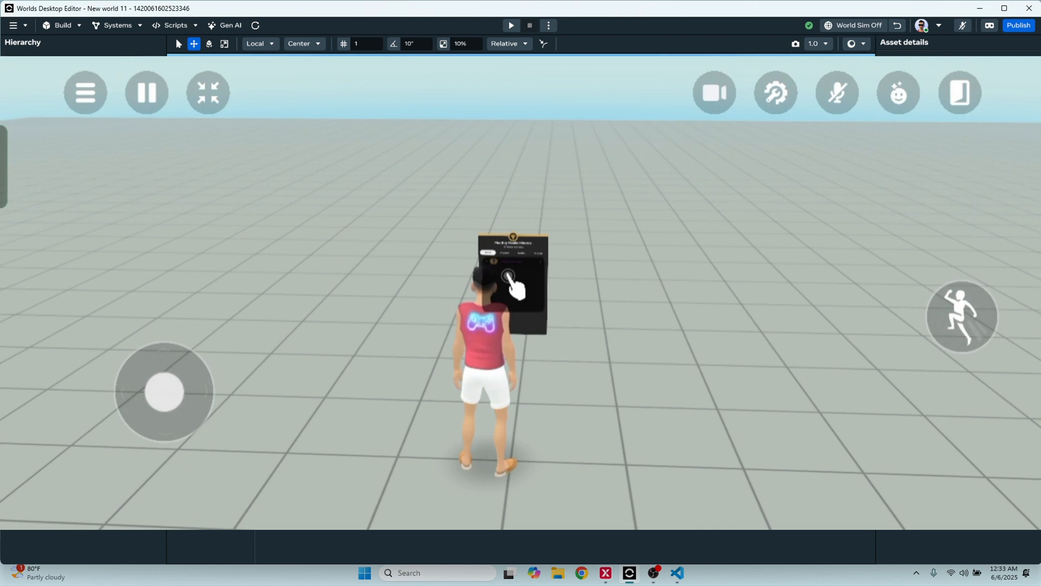
{"action": "left_click_drag", "start_coordinate": [602, 64], "coordinate": [564, 255]}
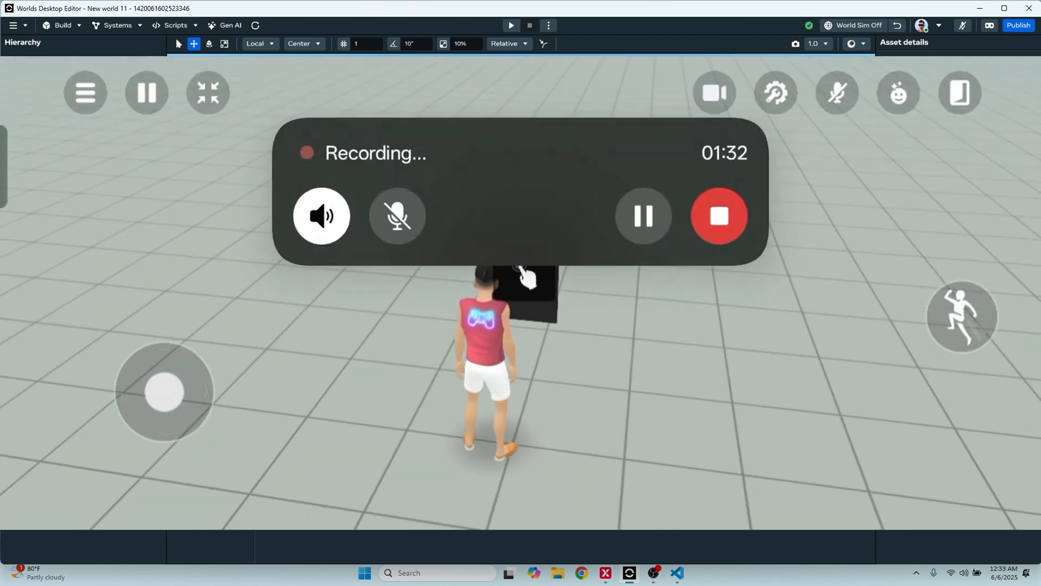